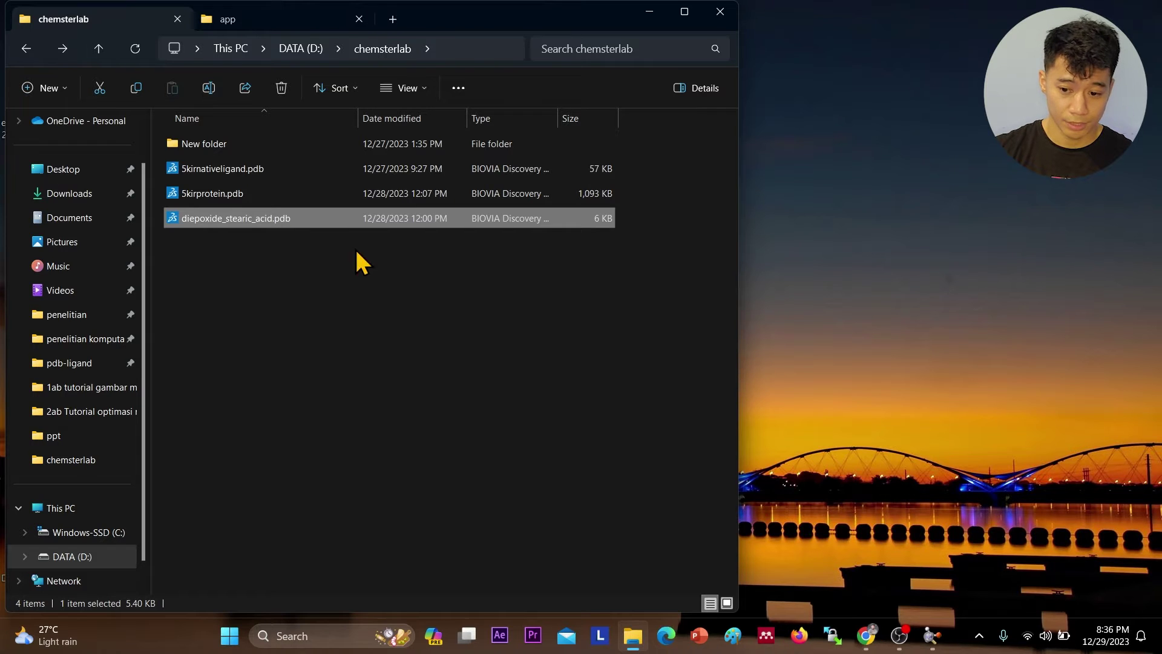
- Switch to the GaussView window to examine the diepoxide_stearic_acid structure, and review the ligand PDB files in the chemsterlab folder
mouse_move(932, 637)
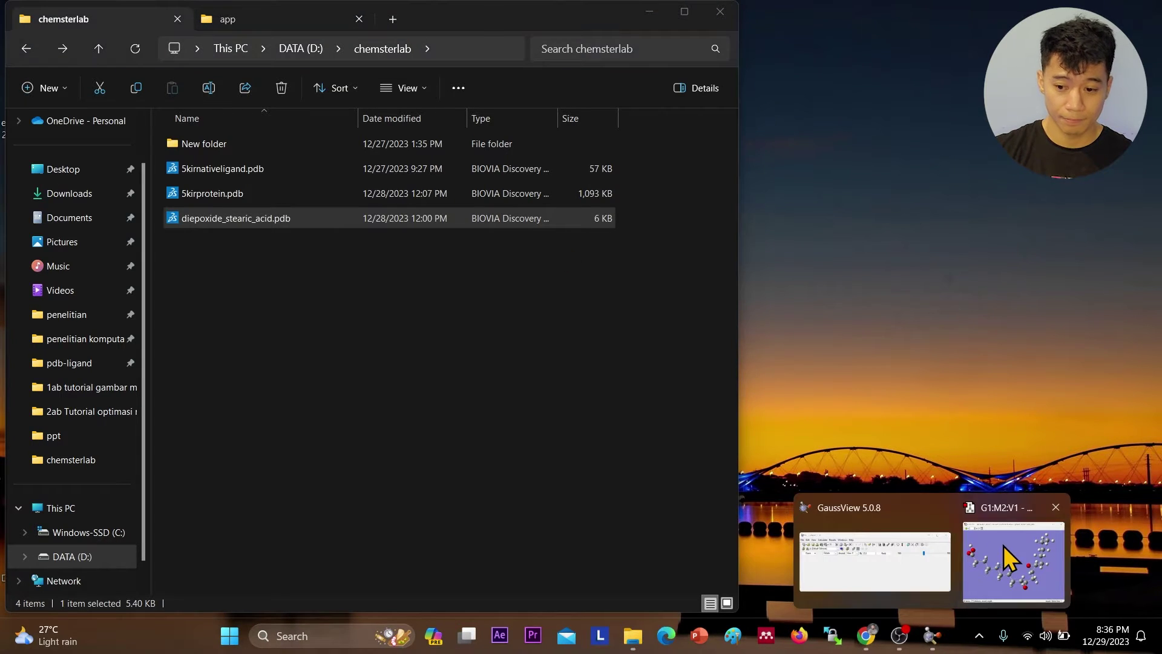
click(986, 520)
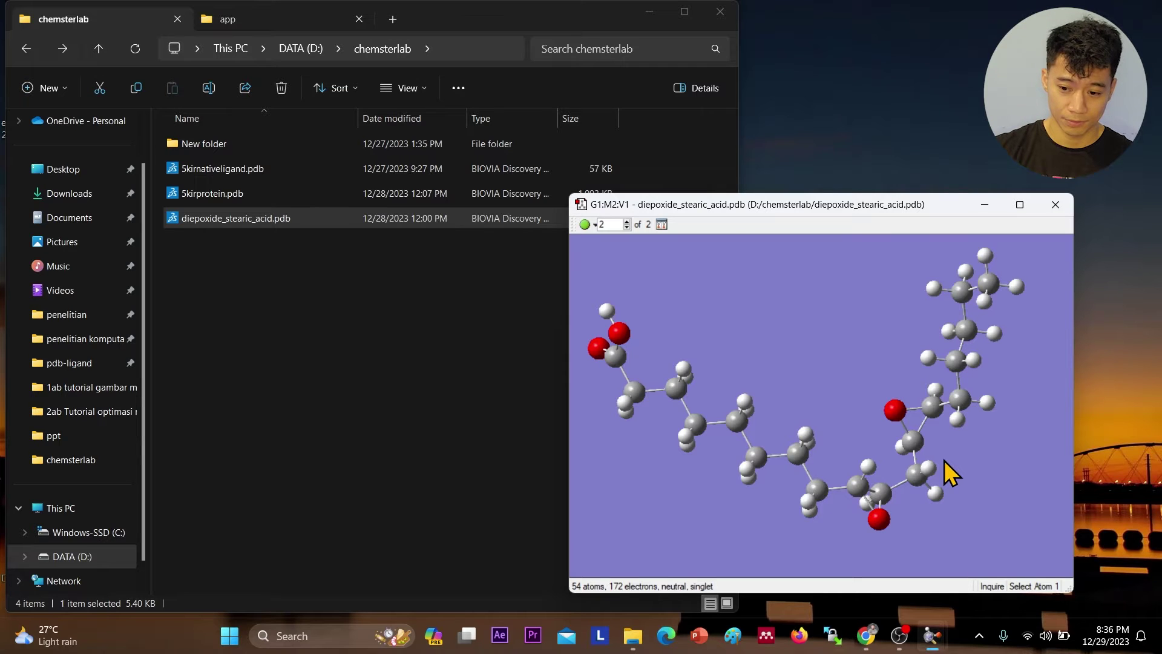
click(180, 171)
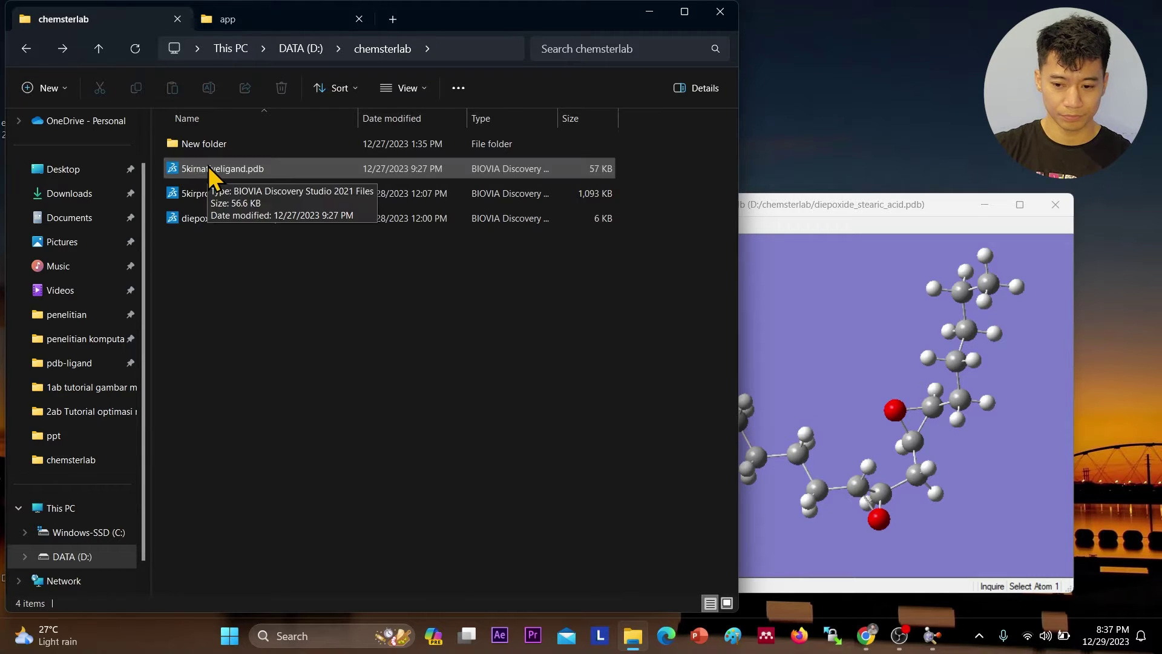
click(234, 219)
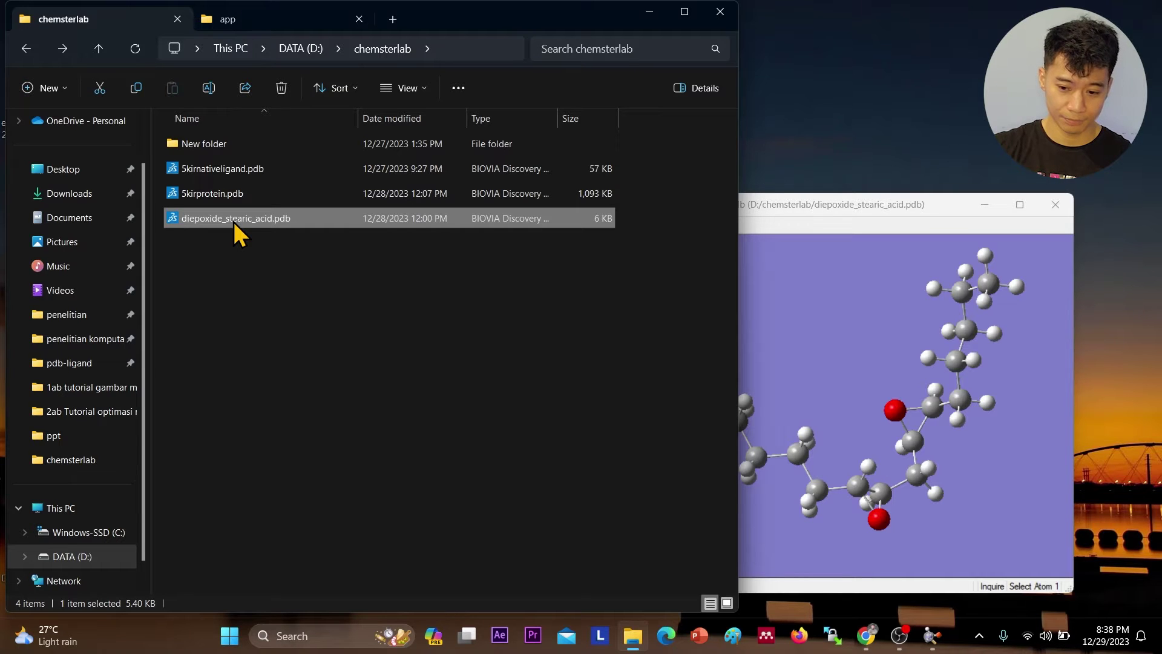
- Minimize the molecule and folder windows, launch AutoDockTools 1.5.7 from the desktop and postpone its registration
click(1038, 212)
click(984, 204)
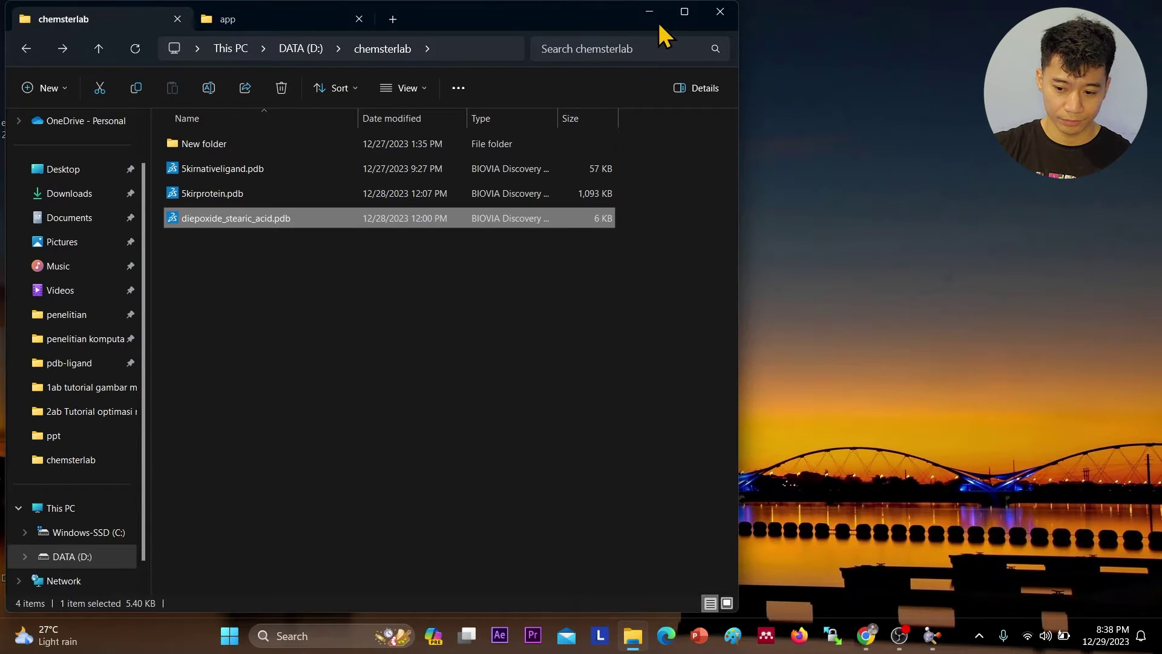
click(649, 12)
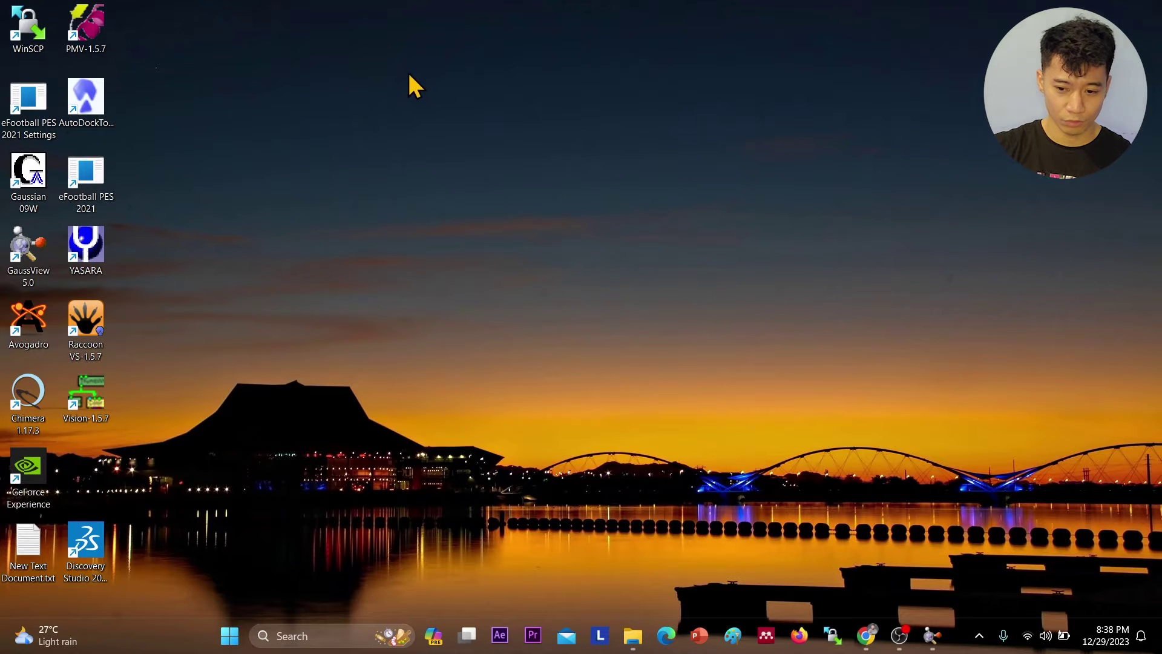
click(89, 112)
double_click(88, 112)
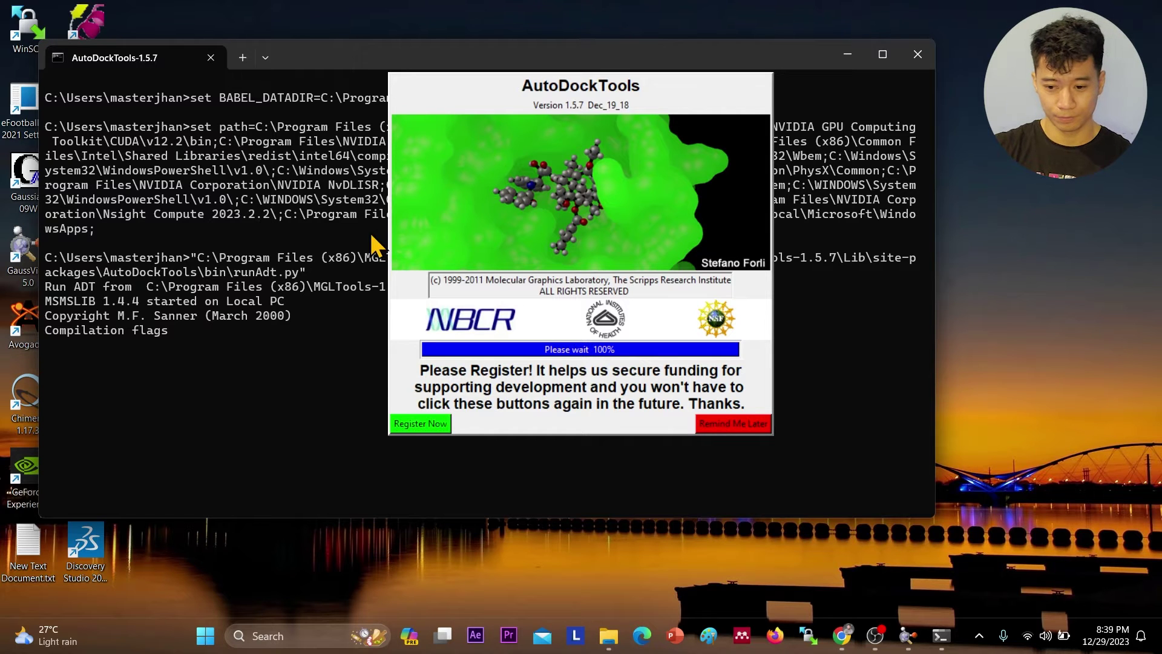
click(703, 419)
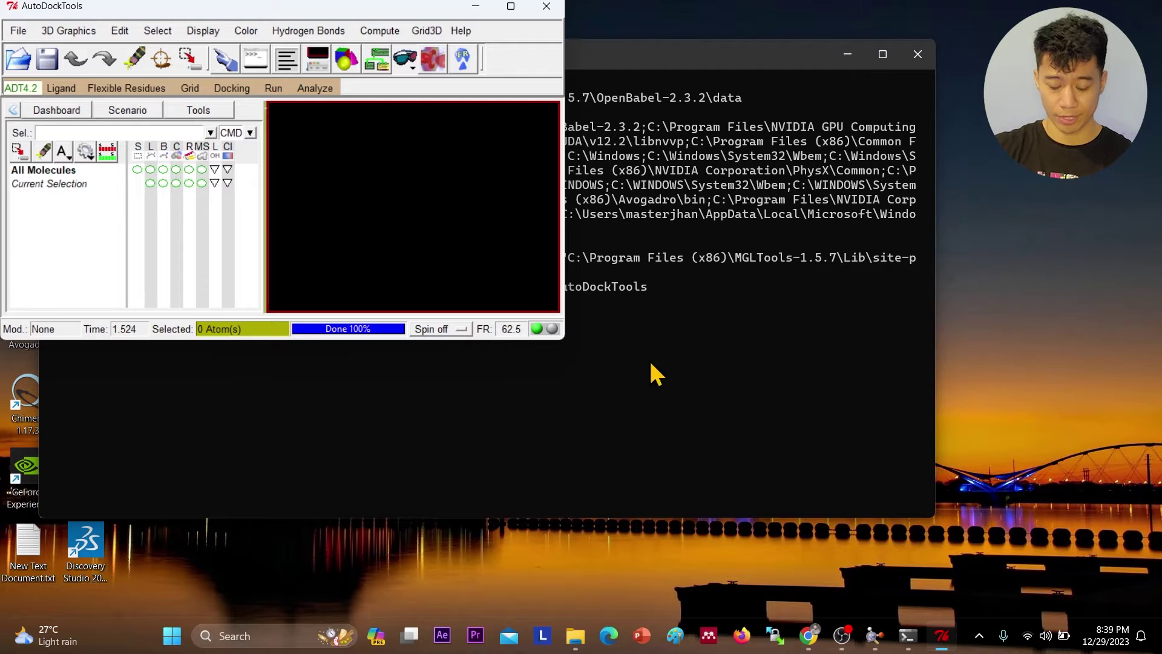
- Load 5kirnativeligand.pdb from the chemsterlab folder on DATA (D:) as an AutoDock4 ligand, showing all file types, and accept its setup summary
click(61, 89)
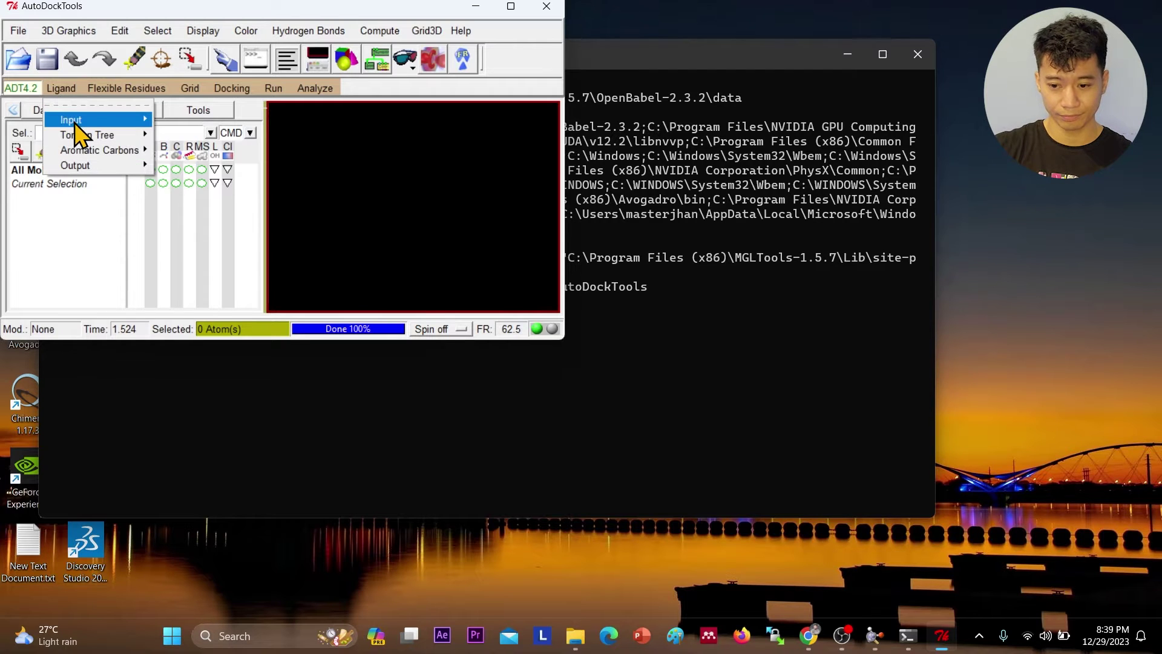
mouse_move(75, 120)
click(173, 136)
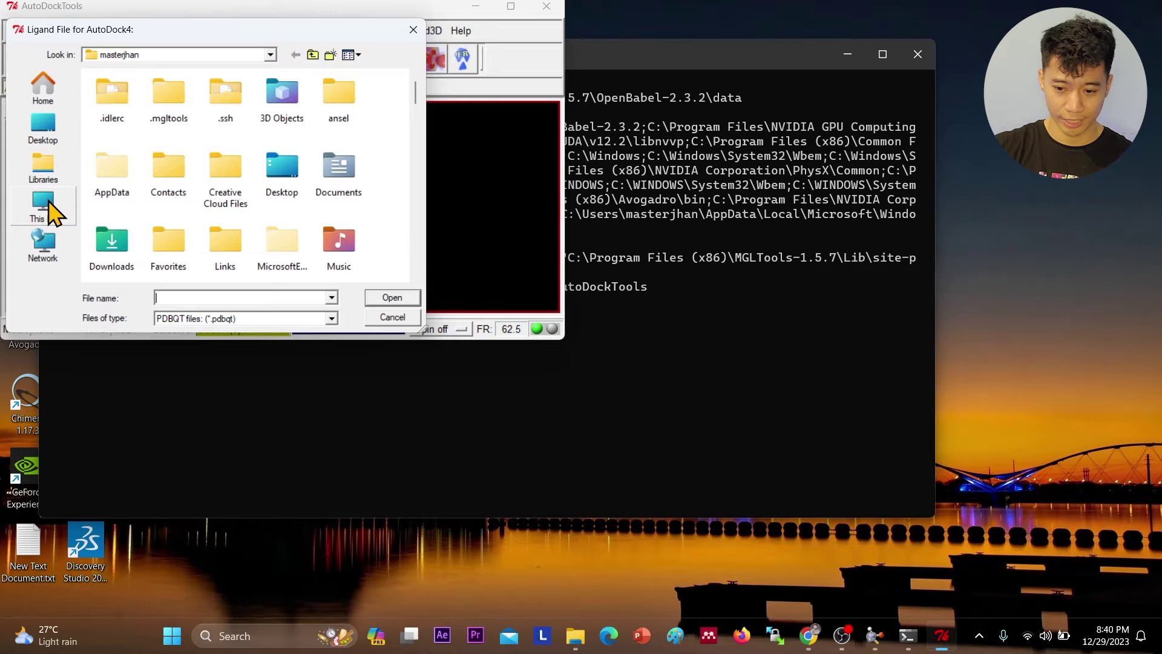
click(51, 212)
double_click(164, 157)
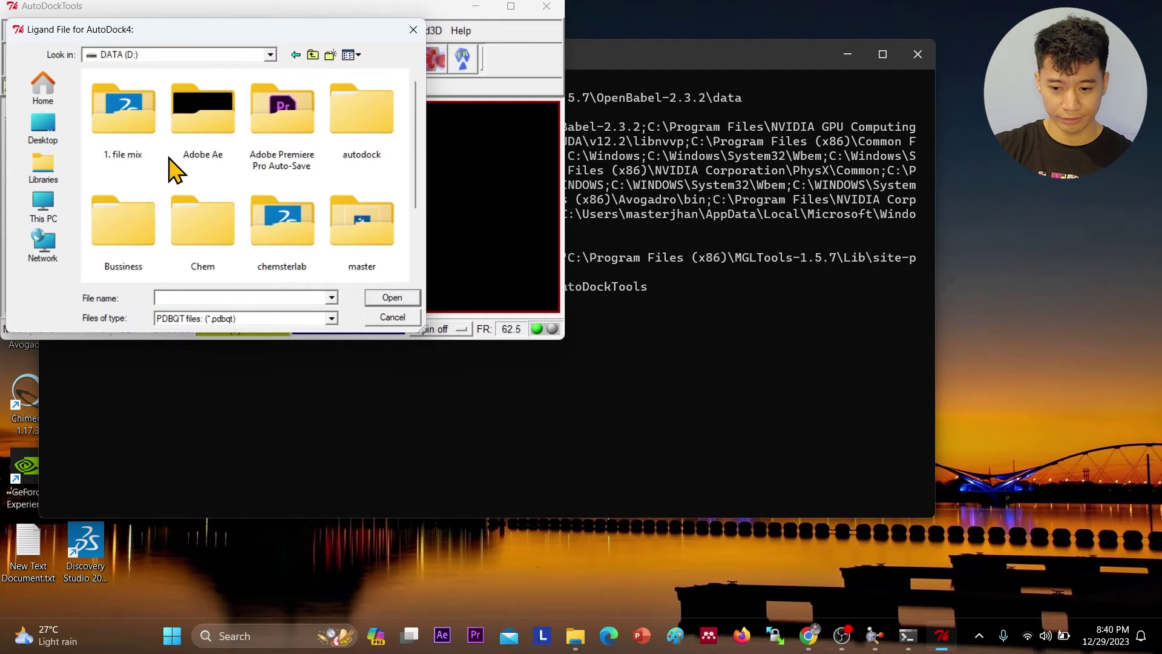
double_click(278, 239)
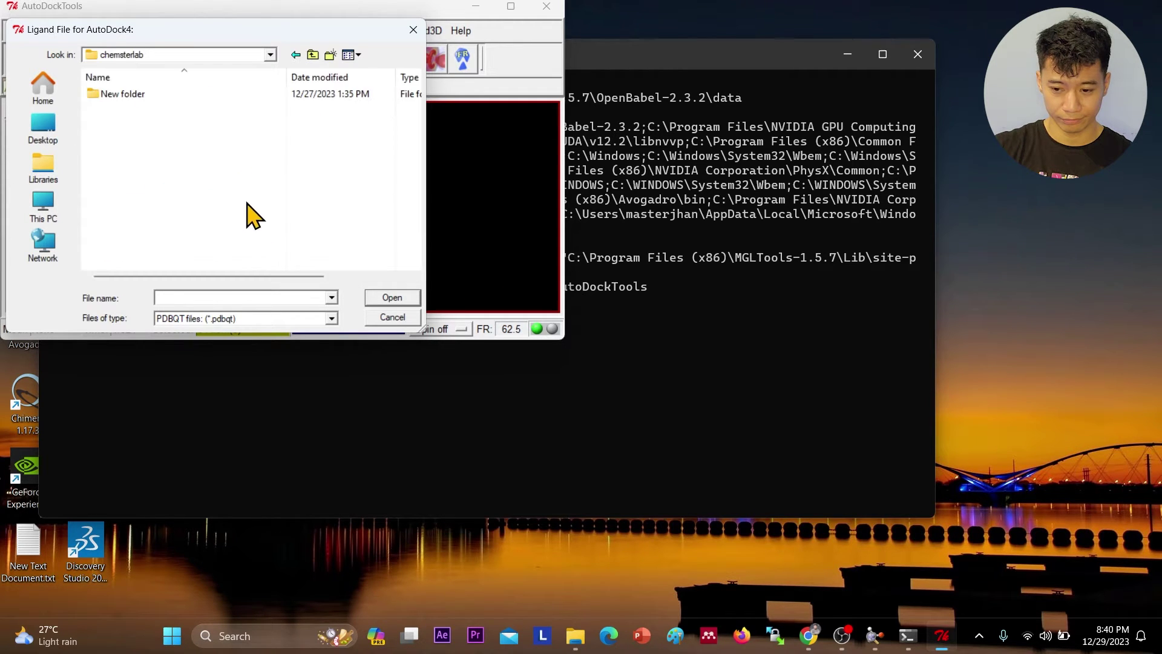
click(275, 319)
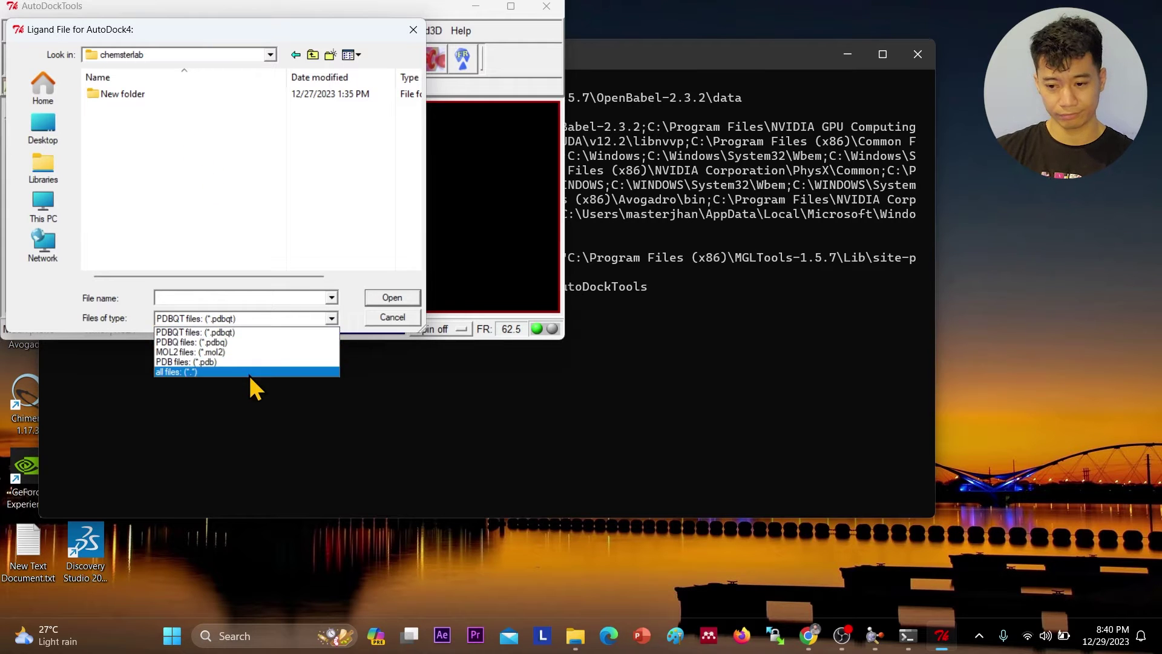
click(250, 372)
click(156, 109)
click(388, 300)
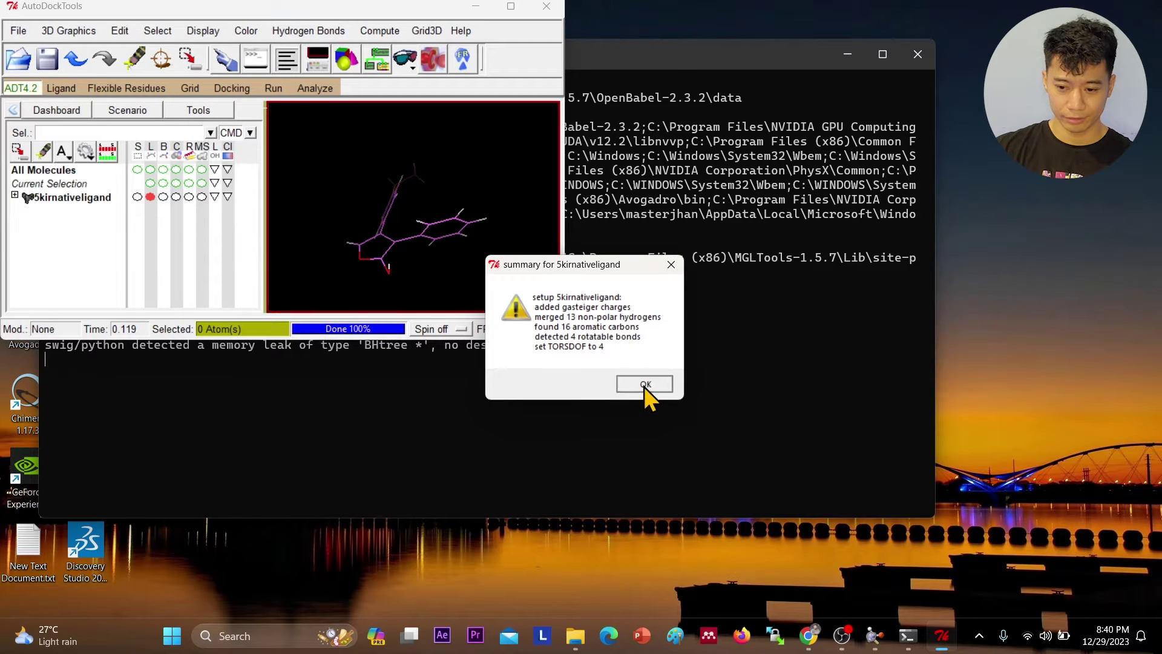
click(645, 384)
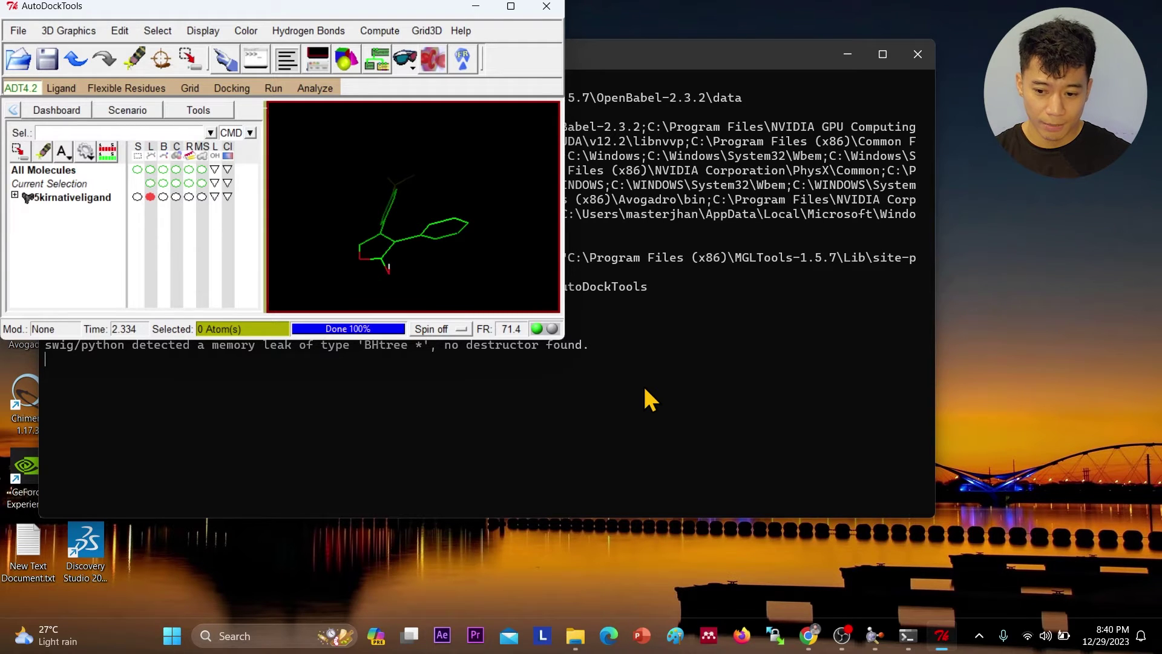
- Load diepoxide_stearic_acid.pdb from the chemsterlab folder on DATA (D:) as a second ligand and accept its setup summary
click(61, 88)
mouse_move(114, 119)
click(175, 127)
click(49, 209)
double_click(168, 139)
double_click(303, 225)
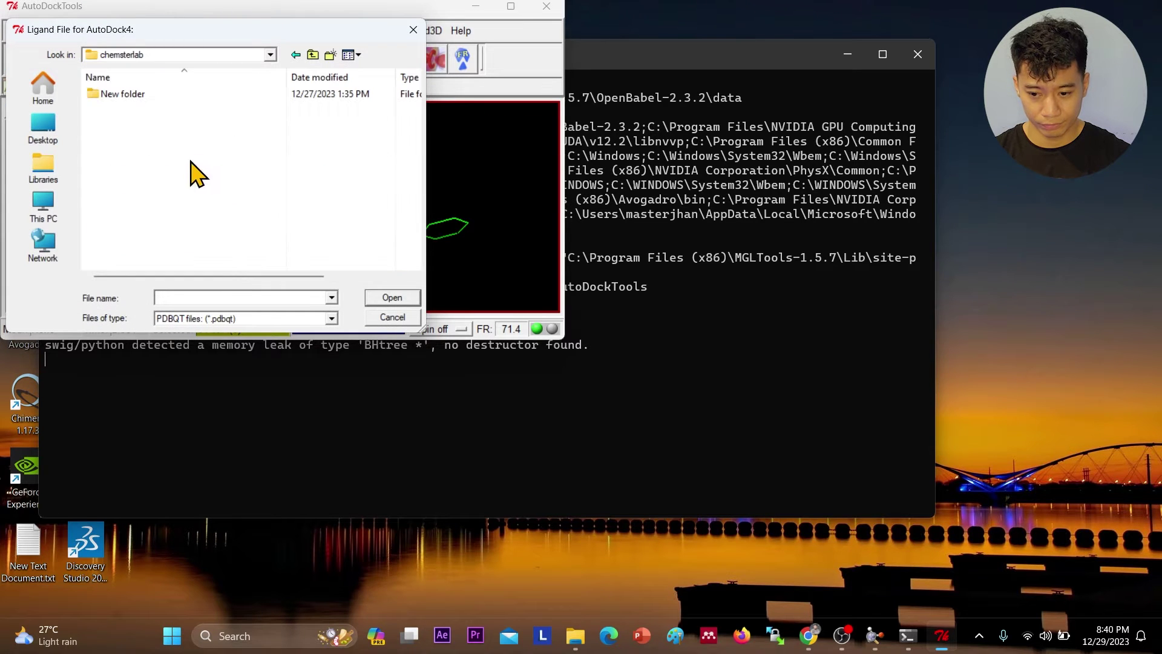
click(266, 318)
click(254, 371)
click(154, 136)
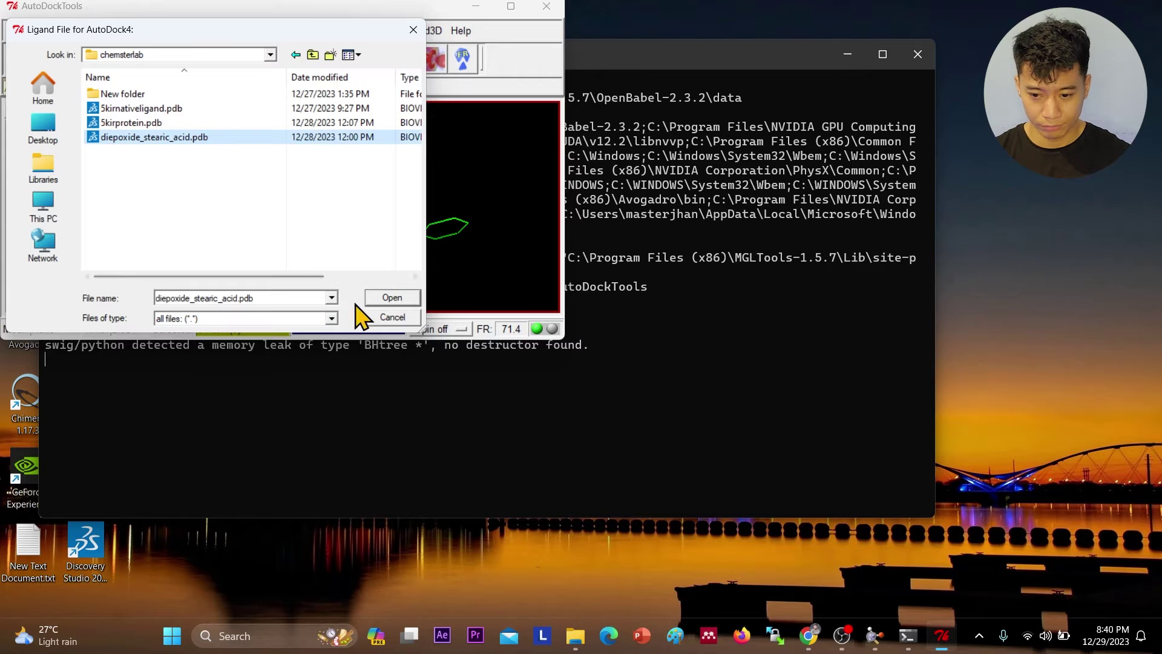
click(392, 297)
click(648, 384)
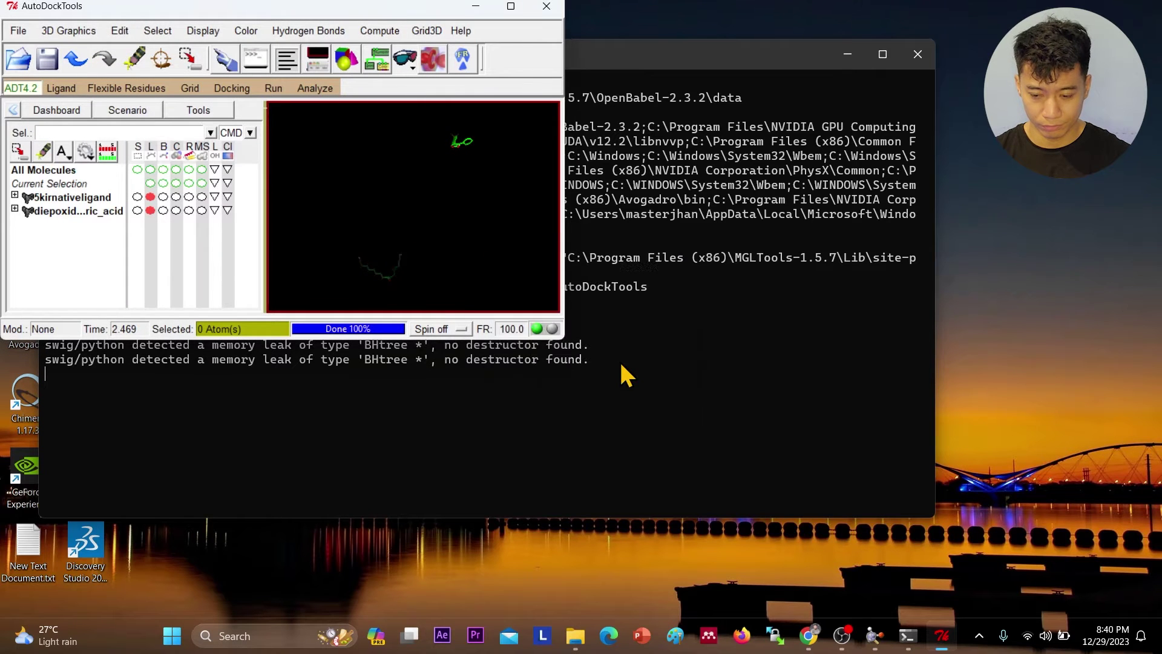
- Maximize AutoDockTools and, in the DejaVu GUI, select diepoxide_stearic_acid under root and disable mouse transforms for the root object only
click(510, 7)
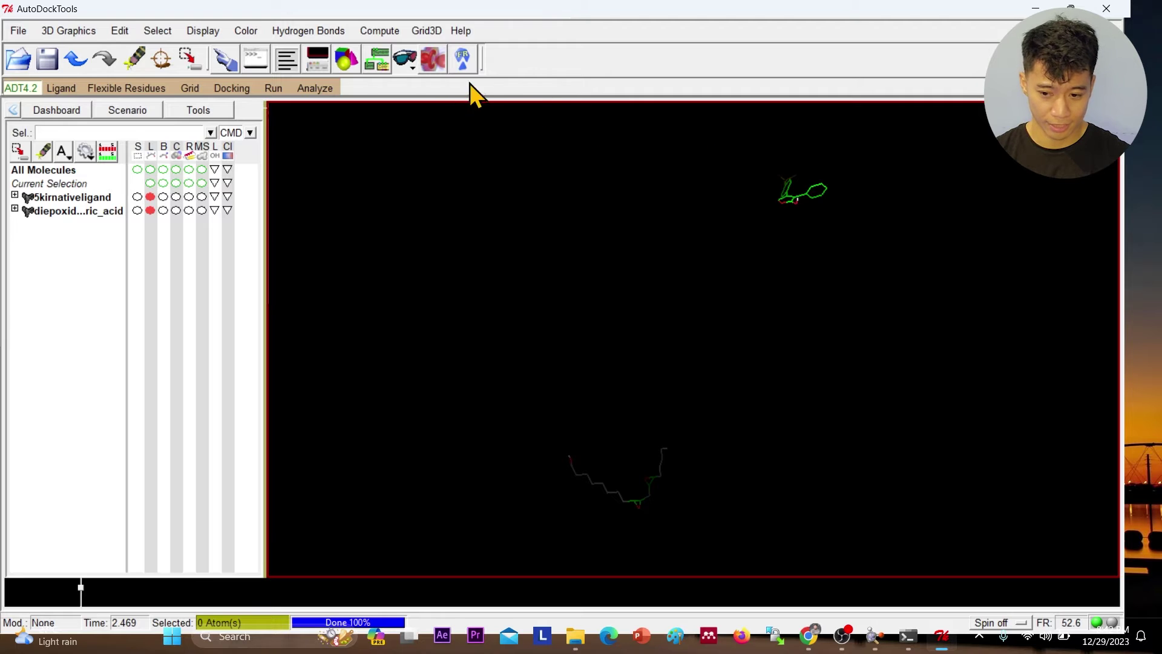
click(351, 58)
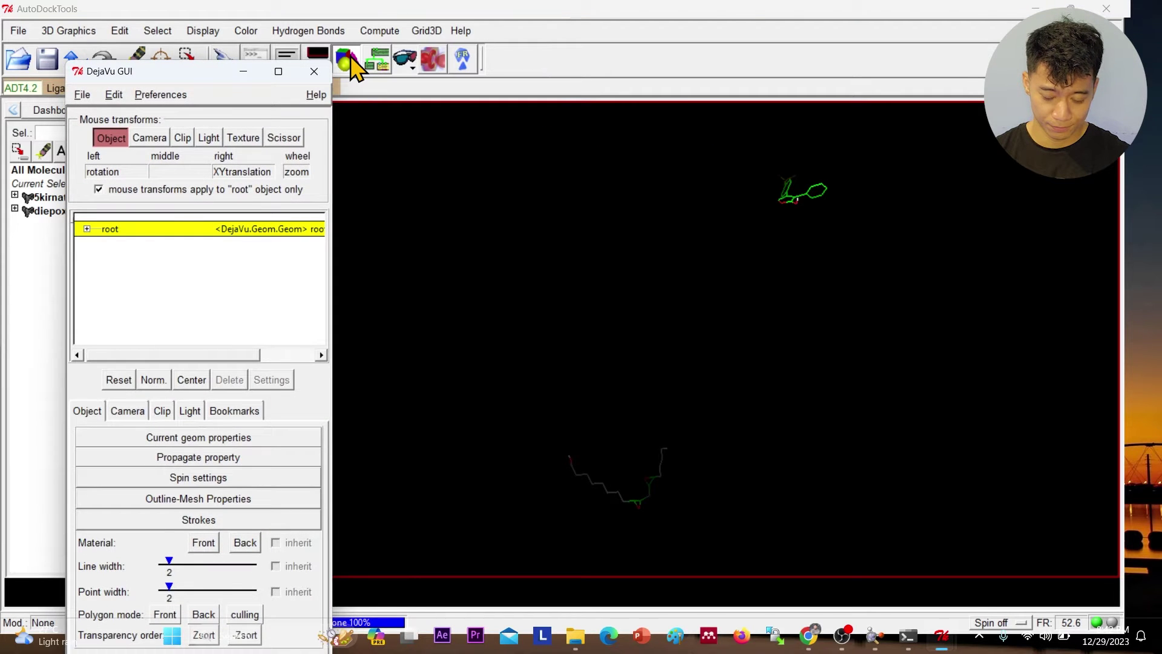
click(87, 229)
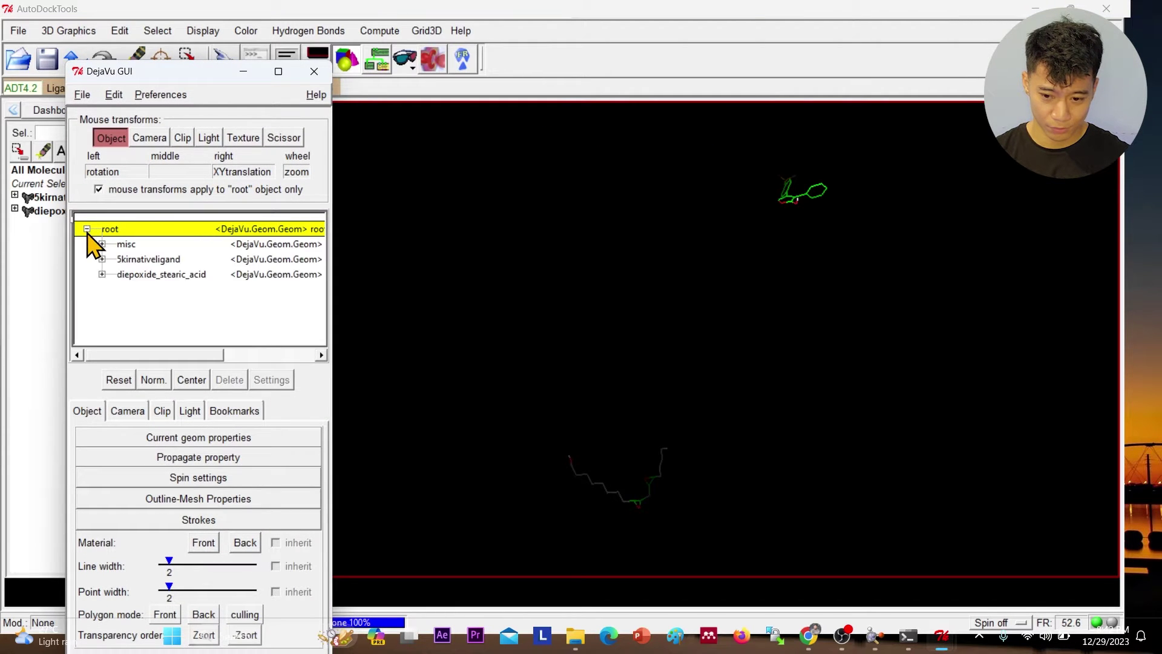
click(132, 274)
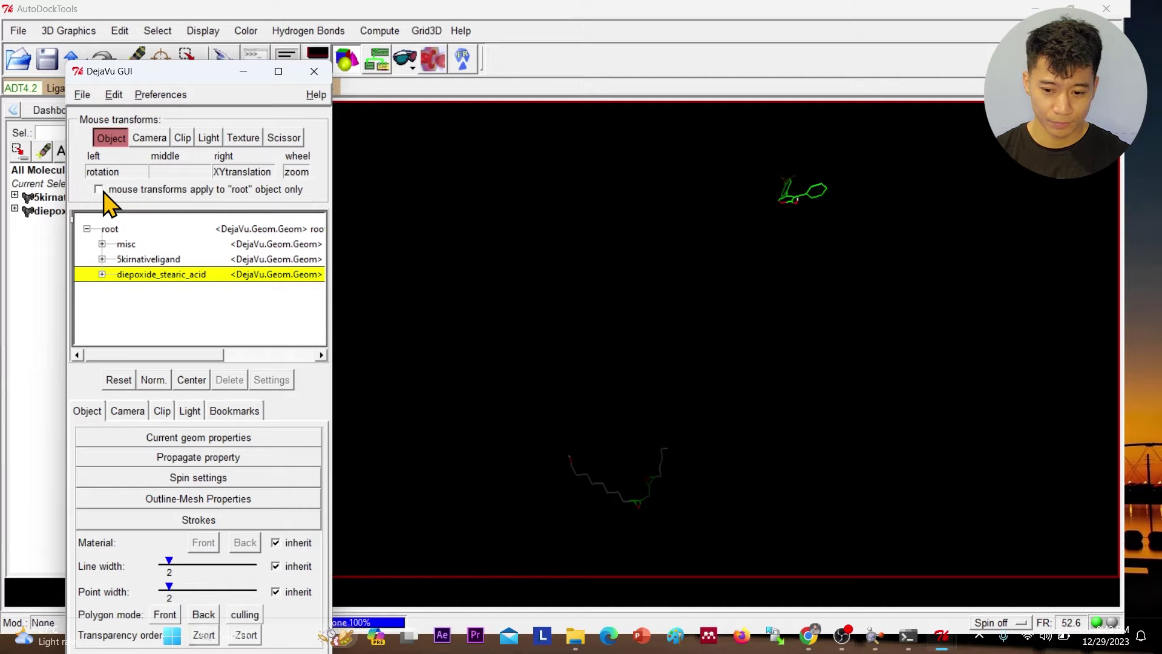
- Move diepoxide_stearic_acid on its own through the 3D viewer until it overlaps the native ligand
click(629, 473)
mouse_move(630, 473)
mouse_down()
mouse_move(593, 475)
mouse_move(578, 400)
mouse_move(690, 453)
mouse_move(627, 456)
mouse_up()
middle_drag(628, 457, 823, 122)
mouse_move(846, 187)
middle_down()
mouse_move(824, 186)
mouse_move(833, 182)
middle_up()
mouse_move(832, 182)
mouse_down()
mouse_move(850, 200)
mouse_move(841, 203)
mouse_up()
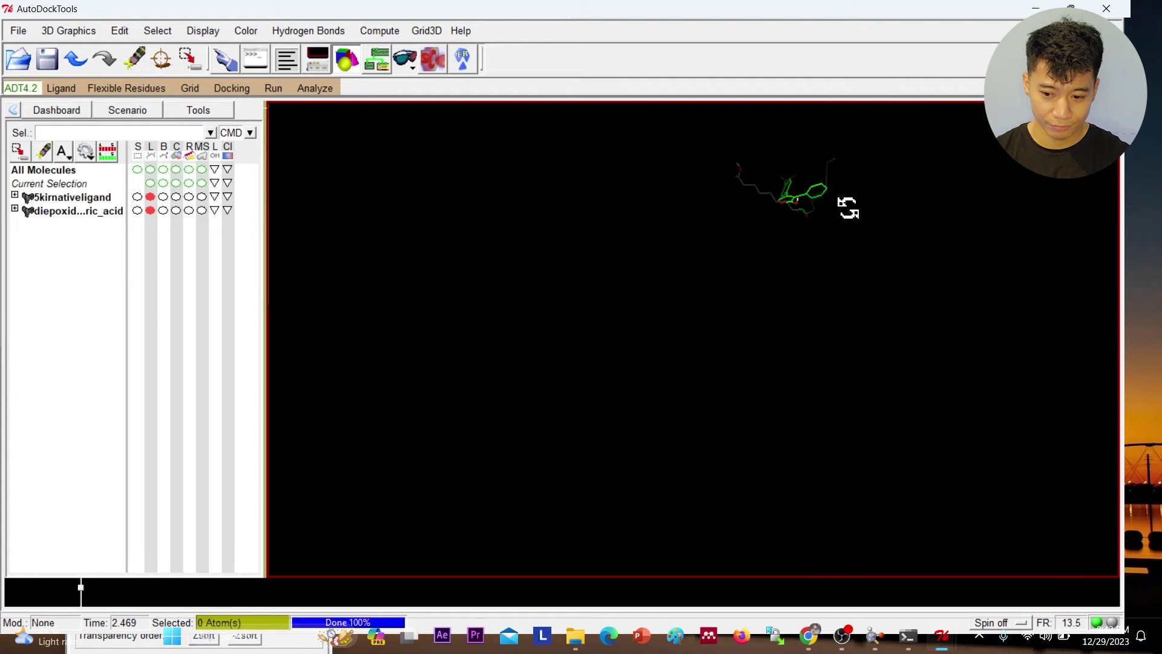
mouse_move(851, 205)
middle_down()
mouse_move(835, 210)
mouse_move(839, 190)
middle_up()
right_drag(839, 189, 851, 197)
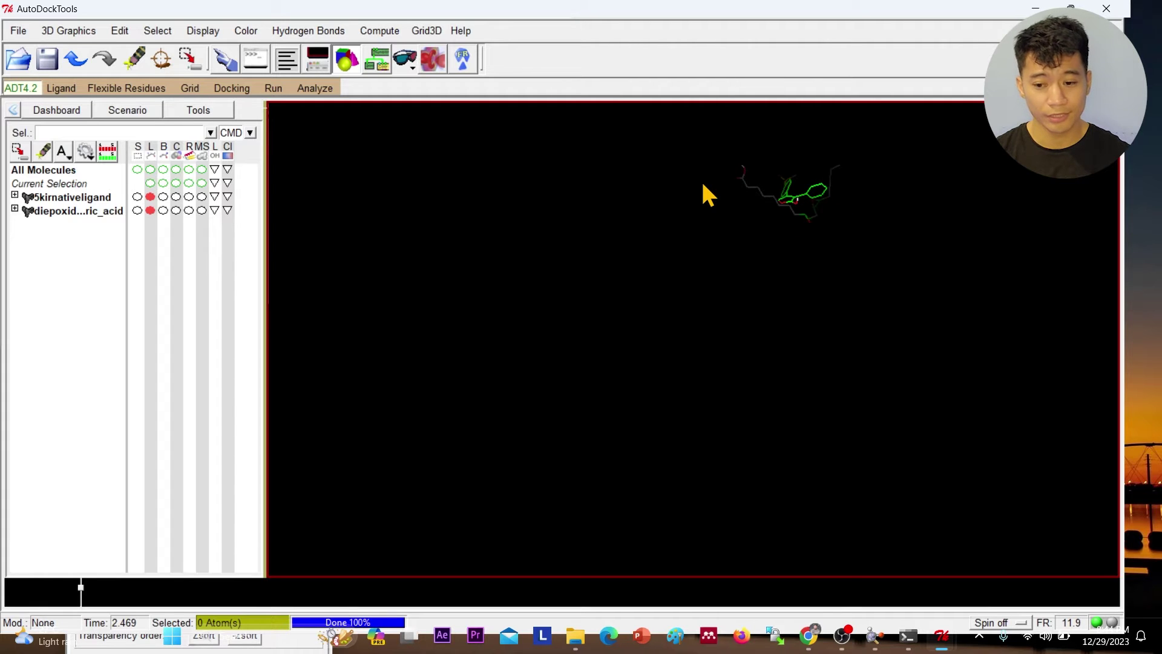
- Restrict mouse transforms to the root object again, and centre, enlarge and rotate both ligands together in the viewer
mouse_move(942, 636)
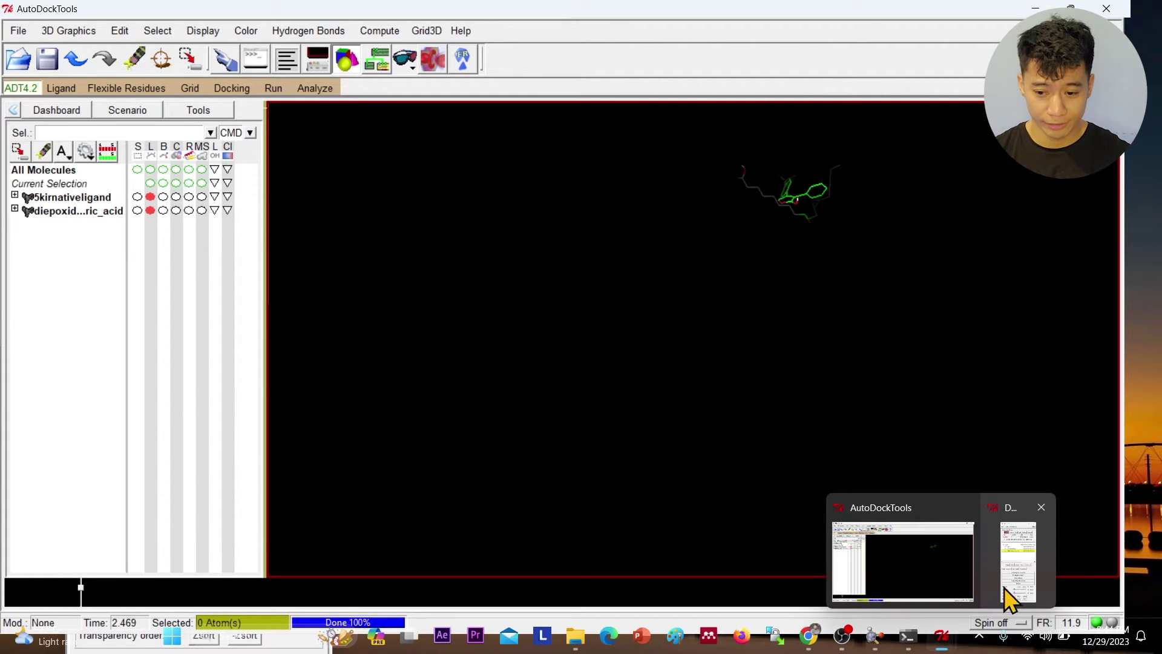
click(1017, 563)
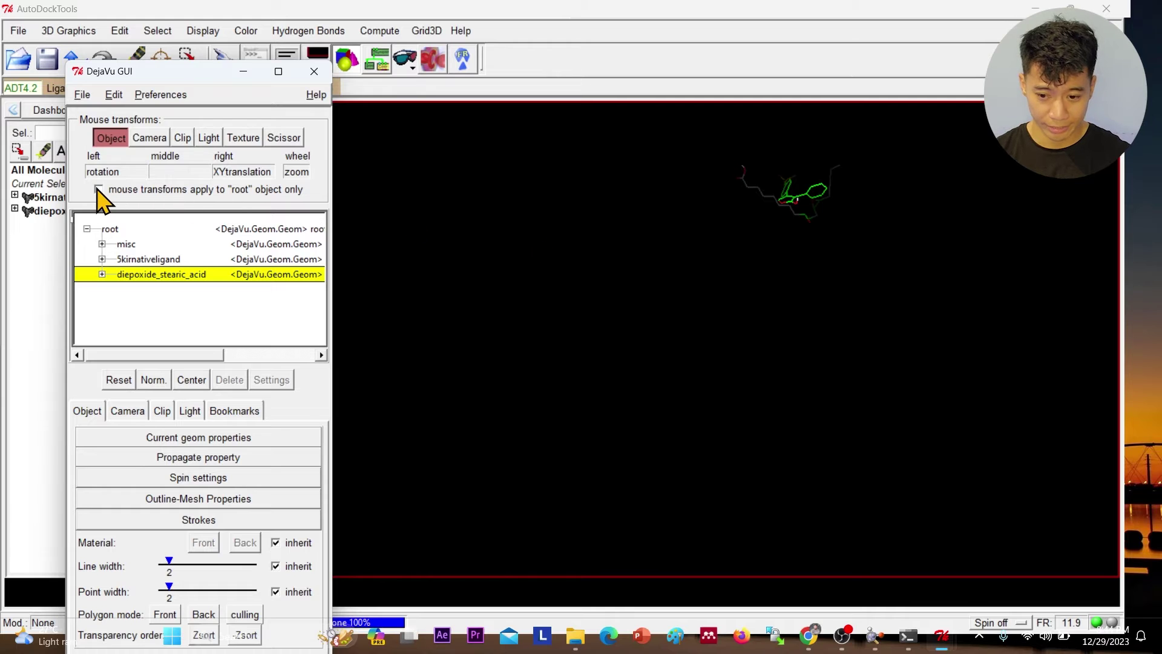
drag(848, 220, 918, 210)
middle_drag(918, 210, 722, 377)
scroll(696, 369, up, 6)
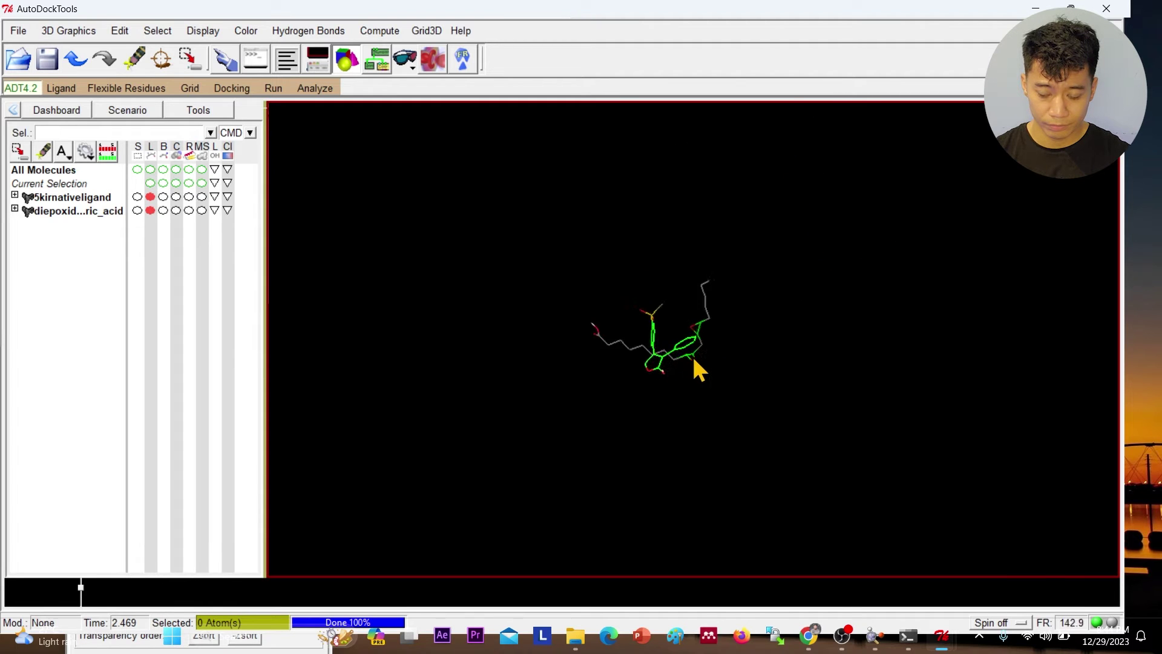
drag(701, 358, 721, 312)
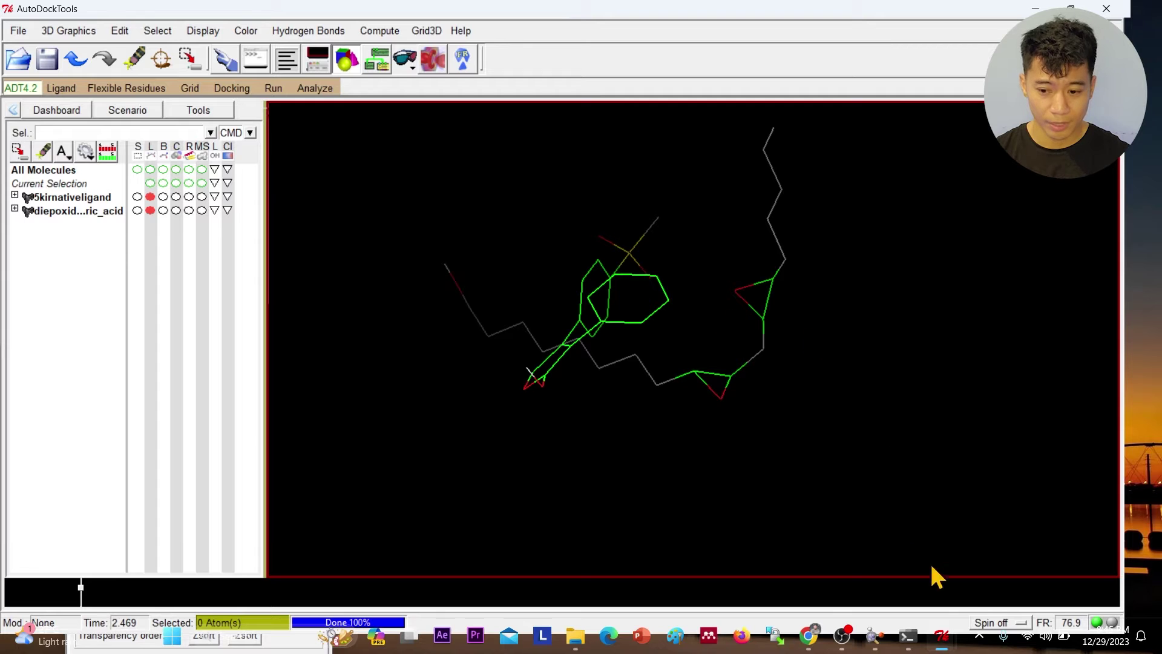
- Disable root-only transforms and adjust the orientation of diepoxide_stearic_acid alone against the native ligand
mouse_move(944, 636)
click(1008, 571)
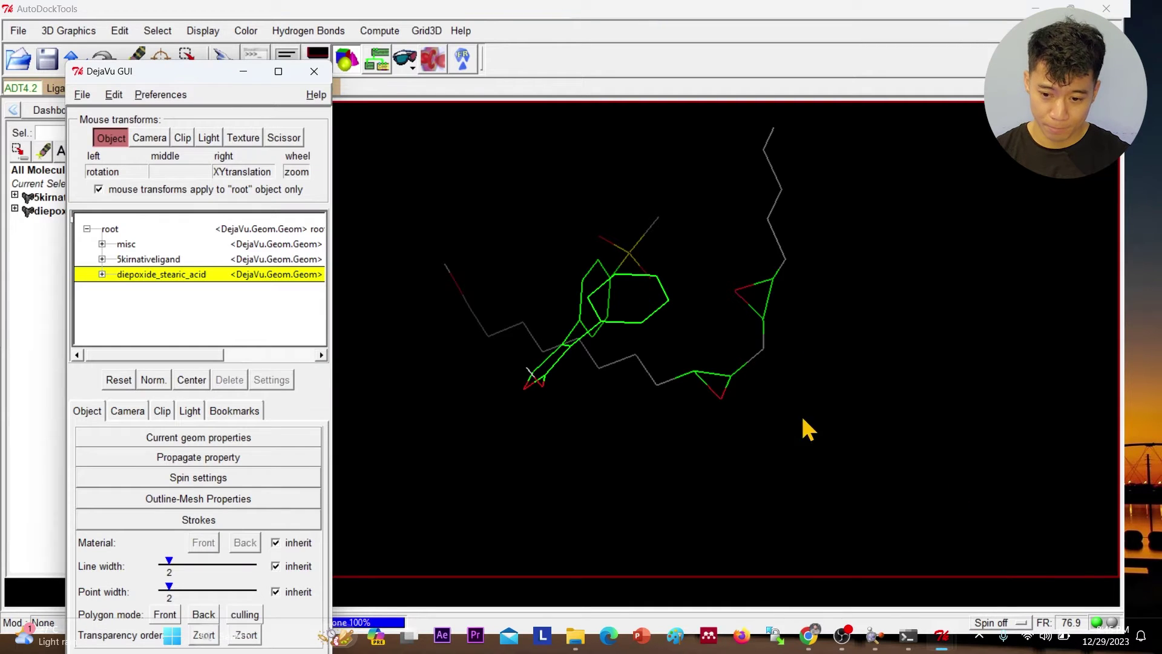
click(103, 189)
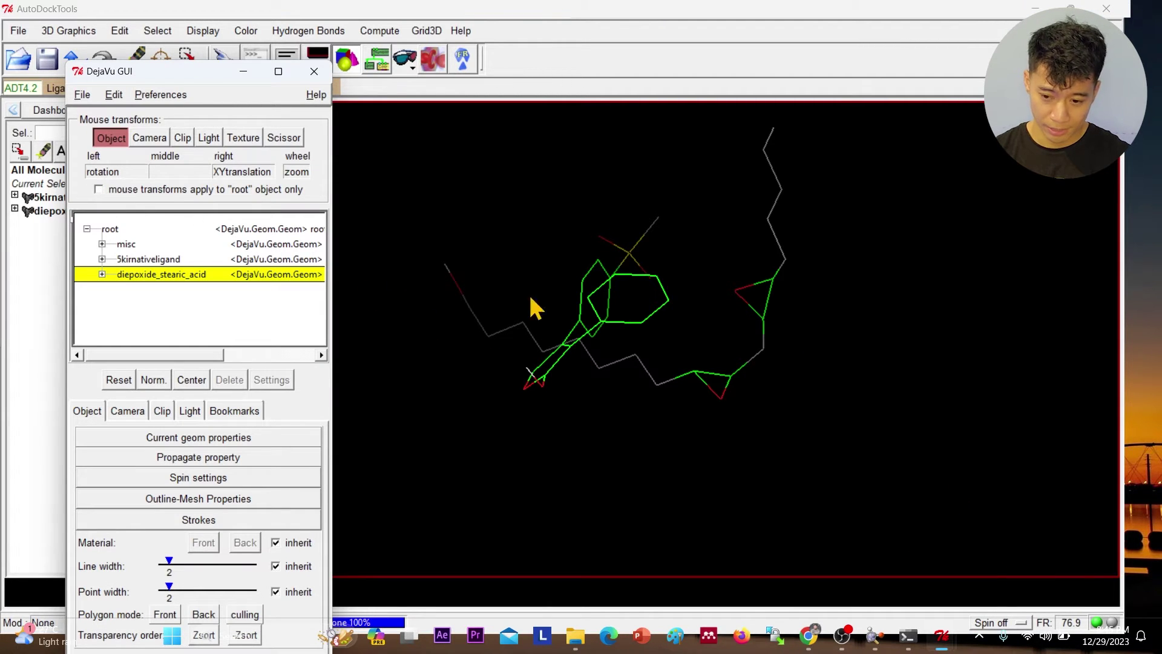
drag(720, 356, 417, 363)
- Rotate both ligands together with root-only transforms enabled, and readjust diepoxide_stearic_acid alone with the option disabled
mouse_move(941, 636)
click(1019, 610)
drag(781, 363, 908, 387)
click(1021, 557)
drag(913, 317, 975, 398)
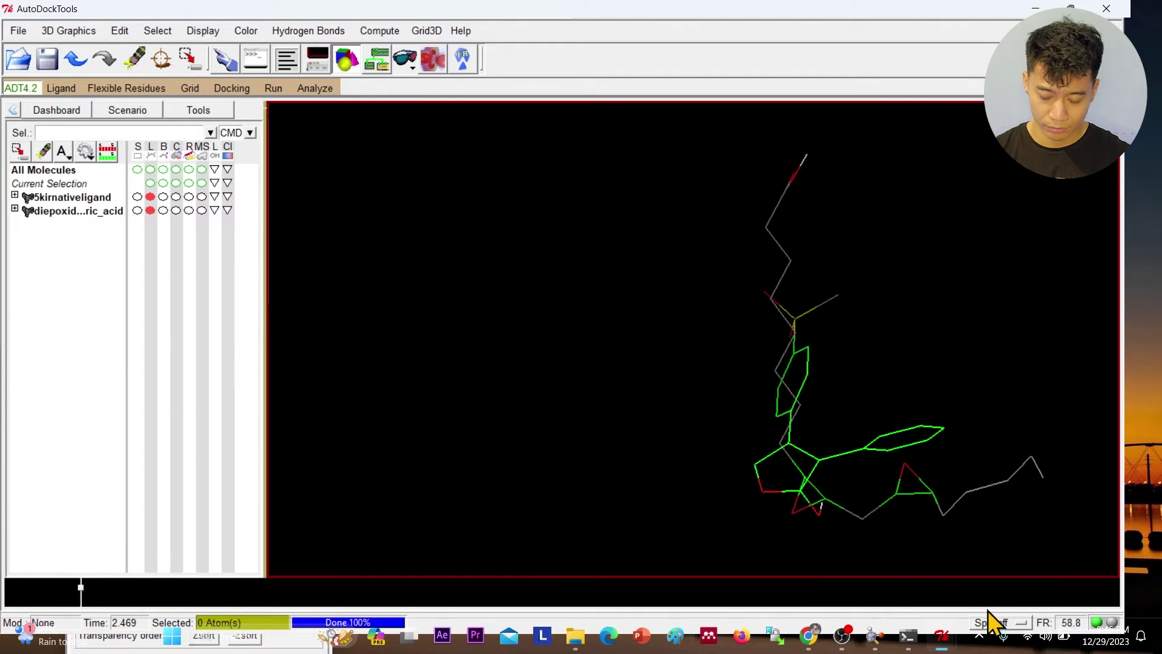
- Turn the whole scene to another angle using root-only transforms, and rotate diepoxide_stearic_acid separately to follow the native ligand's shape
mouse_move(941, 635)
click(1004, 562)
click(99, 189)
drag(798, 330, 706, 433)
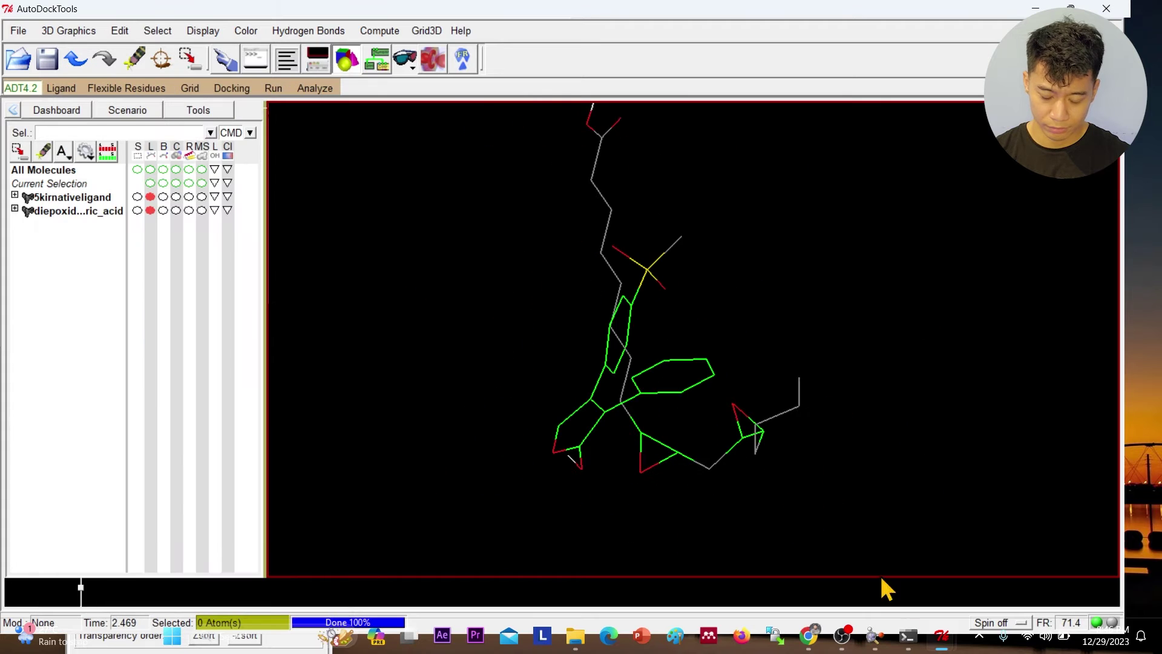
click(98, 189)
drag(751, 384, 790, 561)
drag(772, 432, 633, 462)
- Inspect the overlap from a new angle with root-only transforms on, and refine the rotation of diepoxide_stearic_acid with them off
click(942, 636)
click(1006, 574)
click(98, 189)
drag(659, 371, 618, 374)
click(941, 636)
click(1020, 565)
click(98, 189)
drag(583, 472, 668, 472)
- Rotate the whole scene via the root object, and shift diepoxide_stearic_acid alone slightly closer onto the native ligand
click(942, 636)
click(1021, 586)
click(98, 190)
drag(696, 387, 1118, 407)
click(942, 636)
click(1019, 572)
click(100, 189)
right_drag(582, 314, 624, 301)
- Re-enable root-only transforms and rotate both superimposed ligands together to check their alignment
click(942, 636)
click(1020, 571)
click(98, 190)
drag(611, 302, 900, 331)
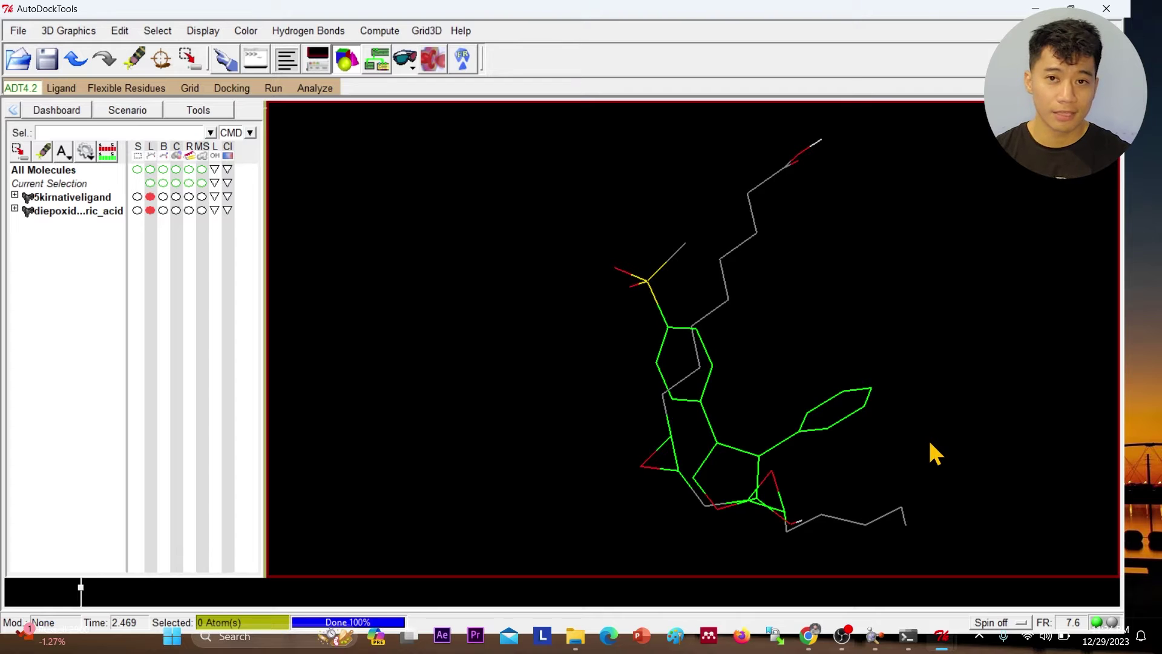
- Delete the 5kirnativeligand molecule, keeping only the positioned diepoxide_stearic_acid
right_click(43, 198)
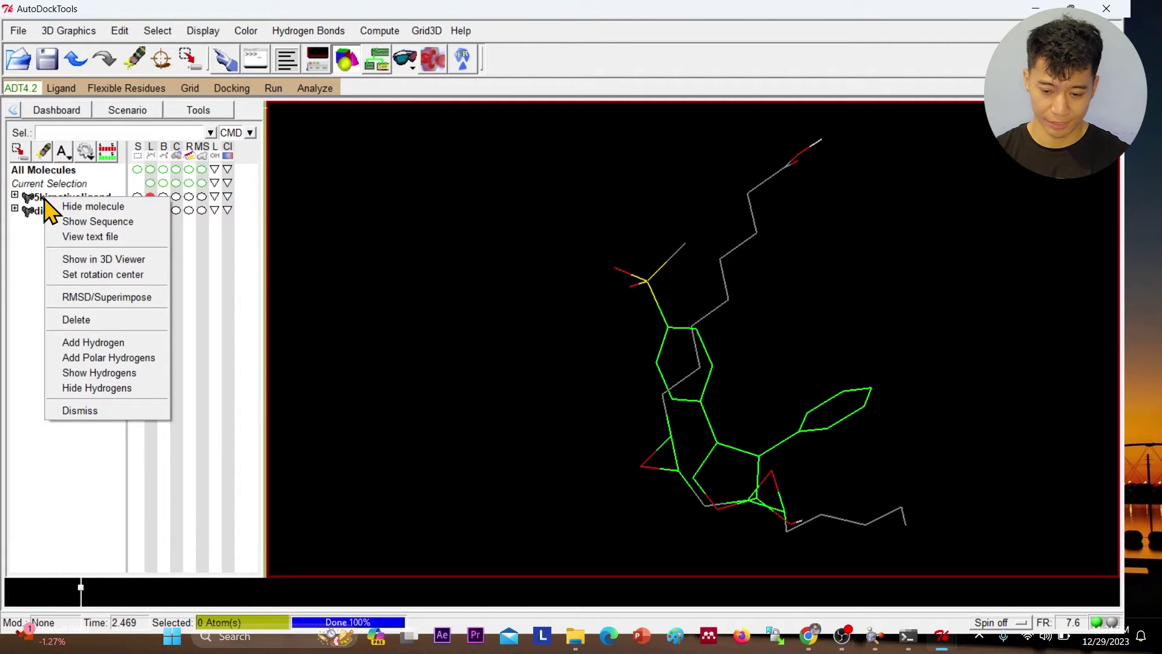
click(106, 318)
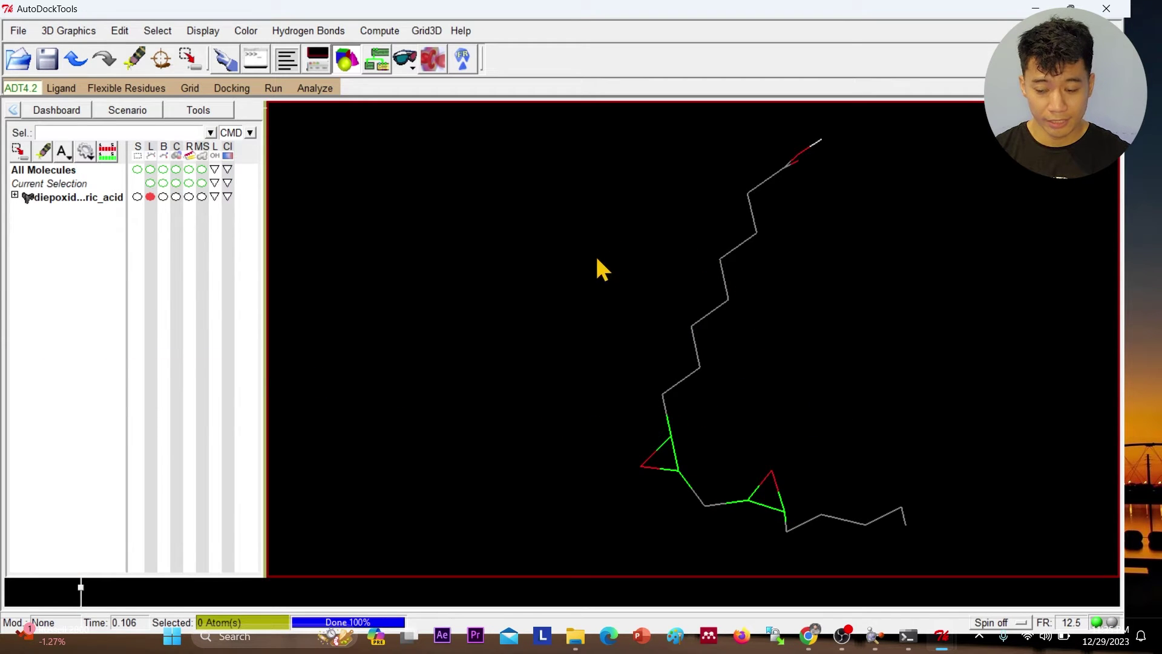
- Start writing diepoxide_stearic_acid as a PDB file, with Sort Nodes and Write All Bonds as CONECT Records enabled
click(18, 32)
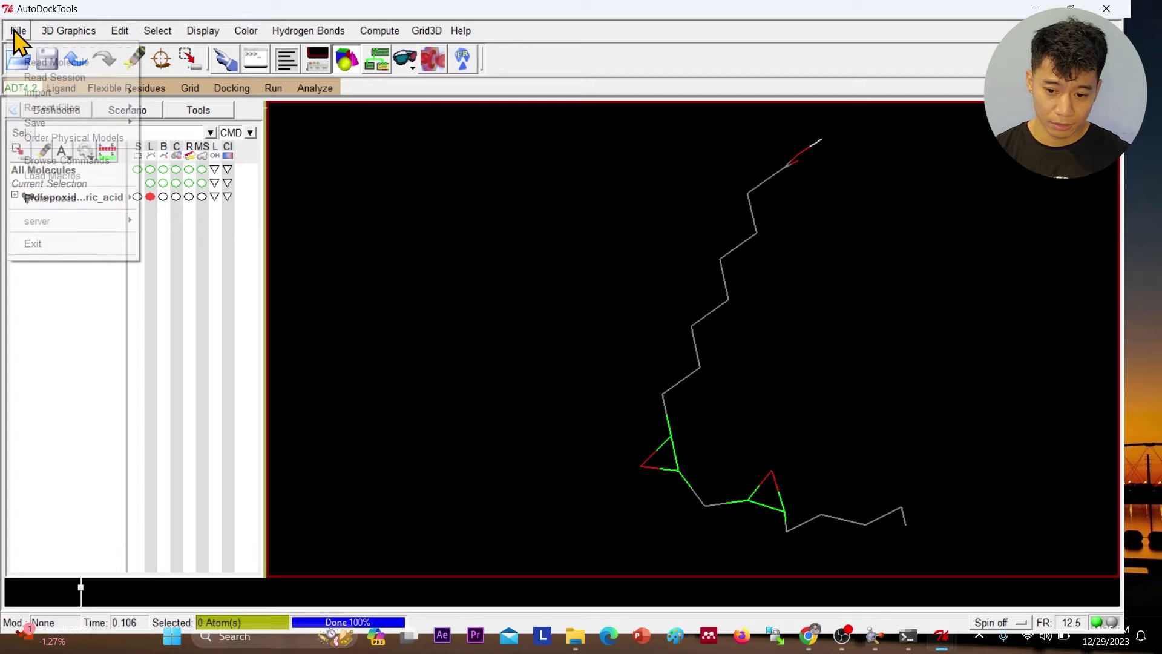
mouse_move(46, 123)
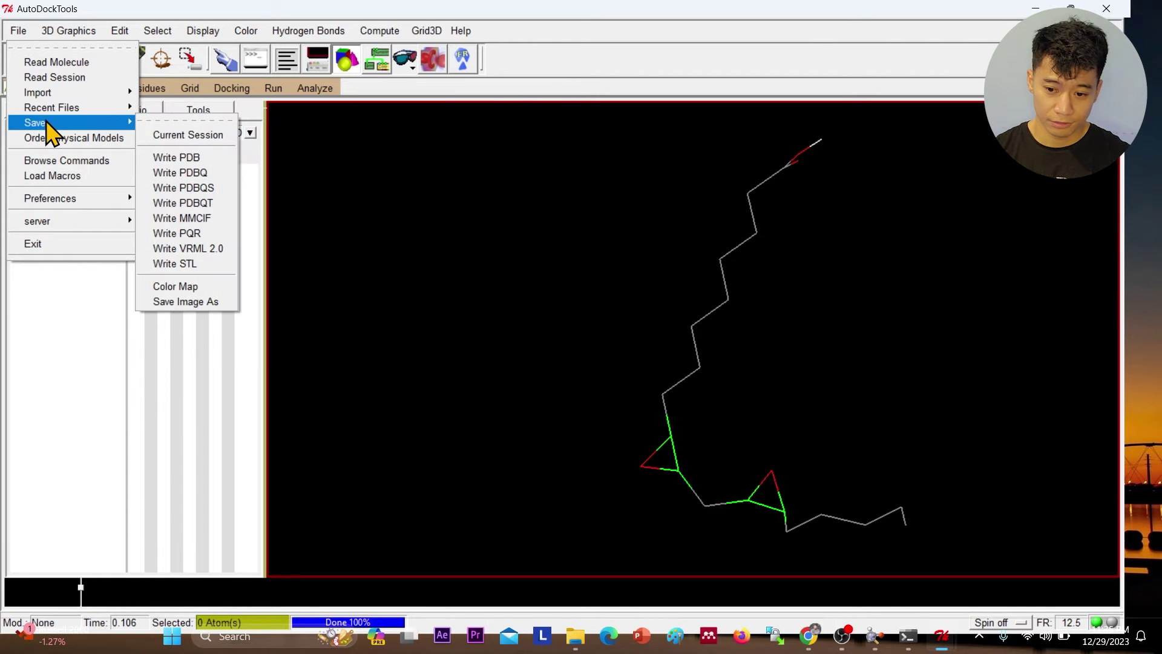
click(174, 158)
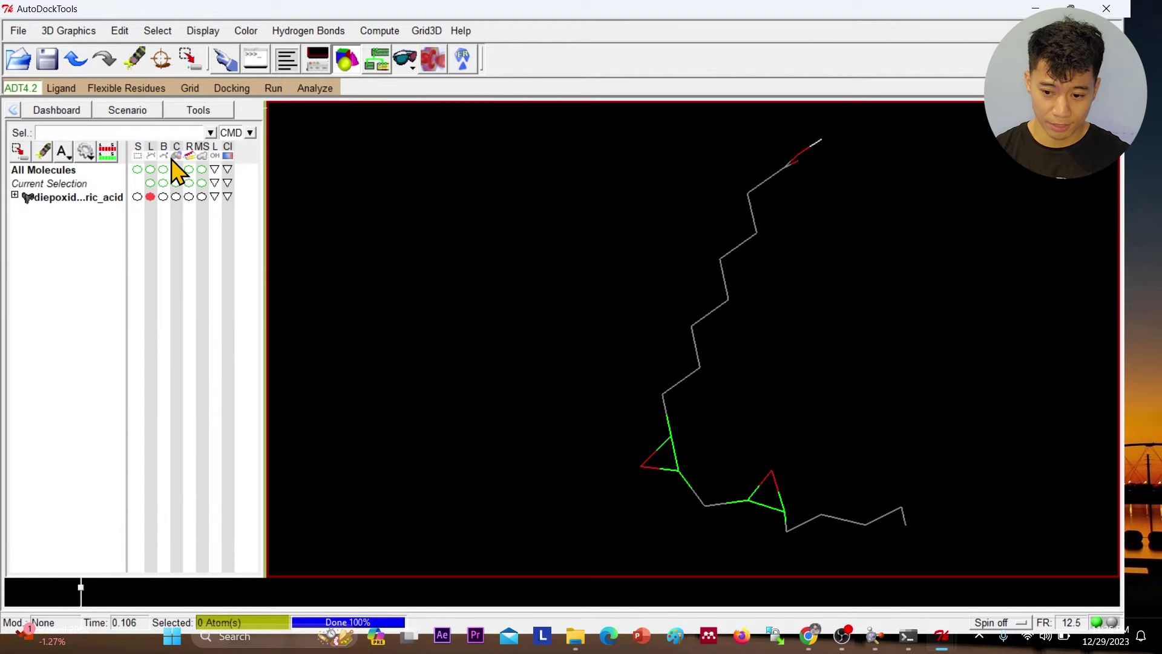
click(400, 330)
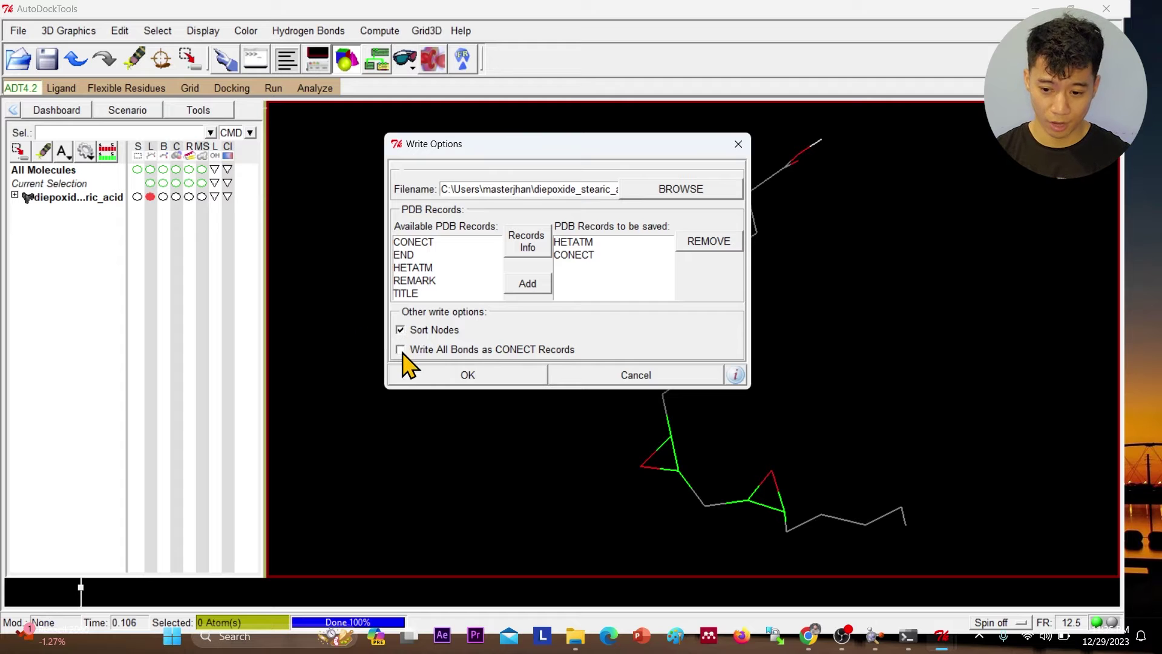
- Save the positioned molecule as ligand.pdb in the chemsterlab folder on drive D
click(654, 195)
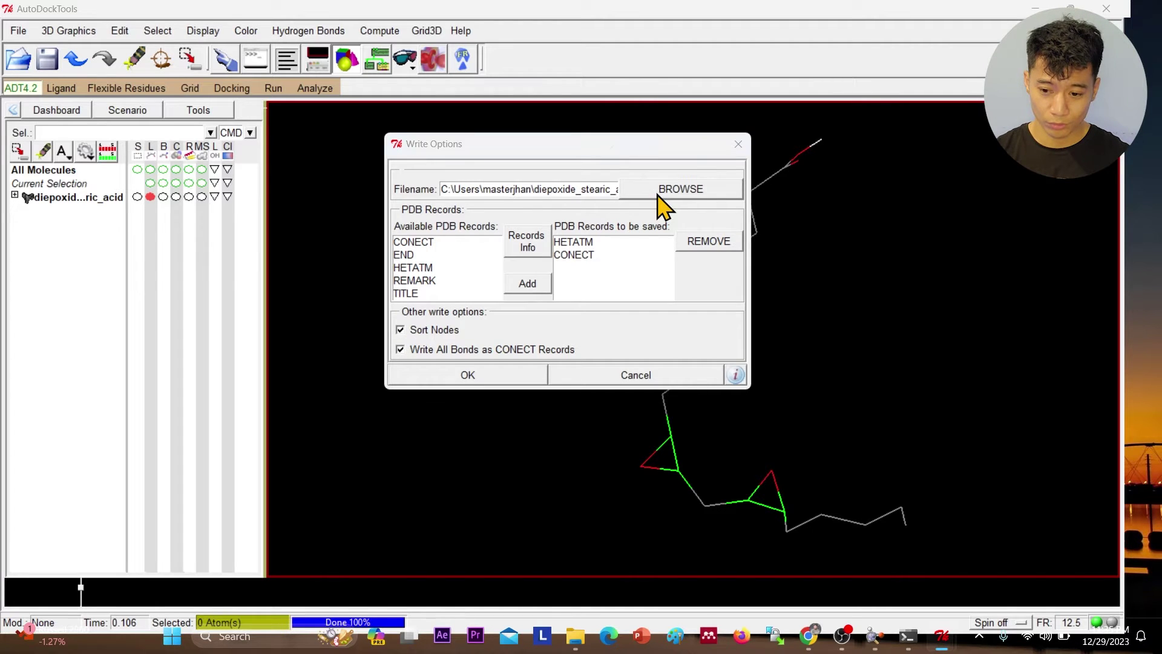
click(428, 344)
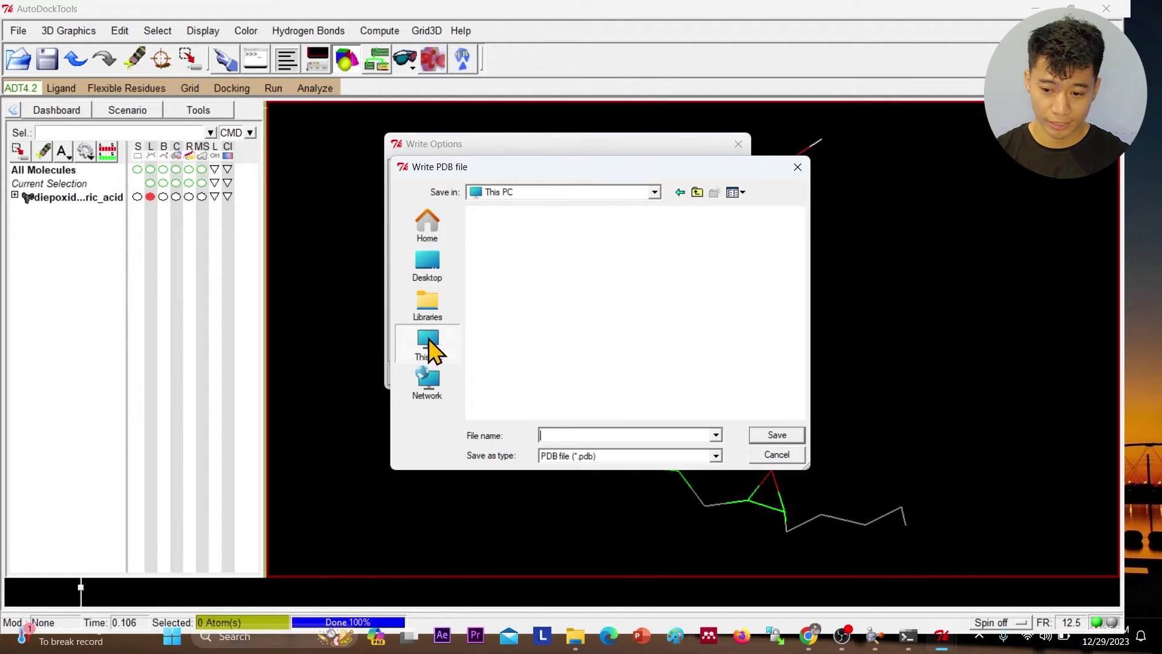
click(569, 299)
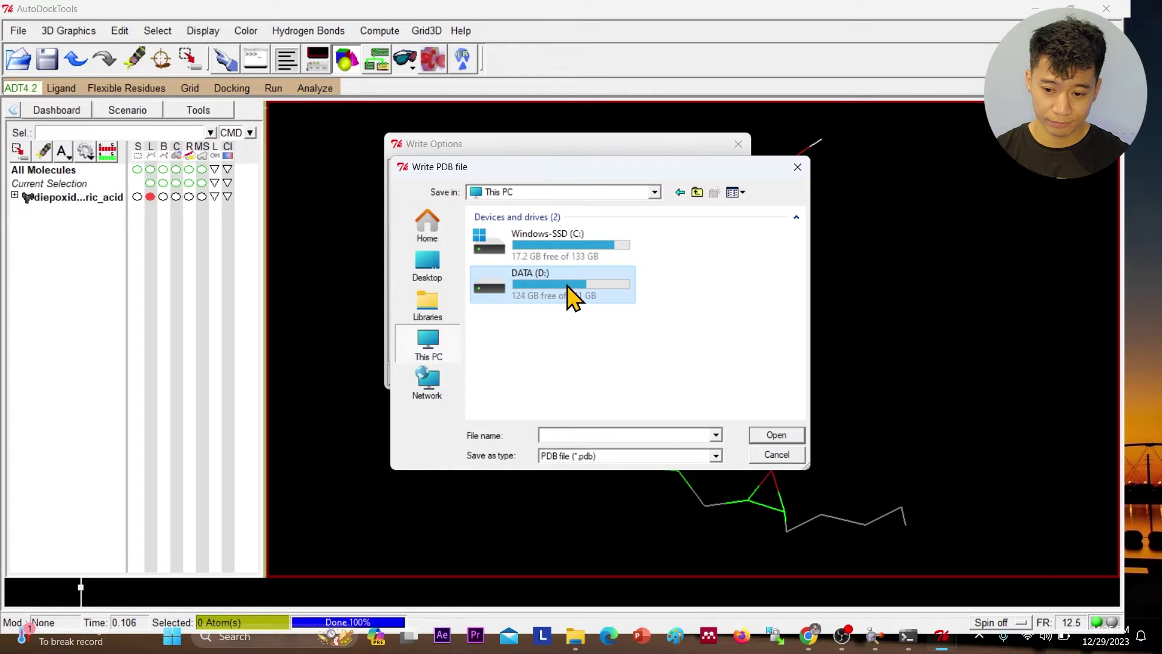
double_click(572, 296)
click(669, 348)
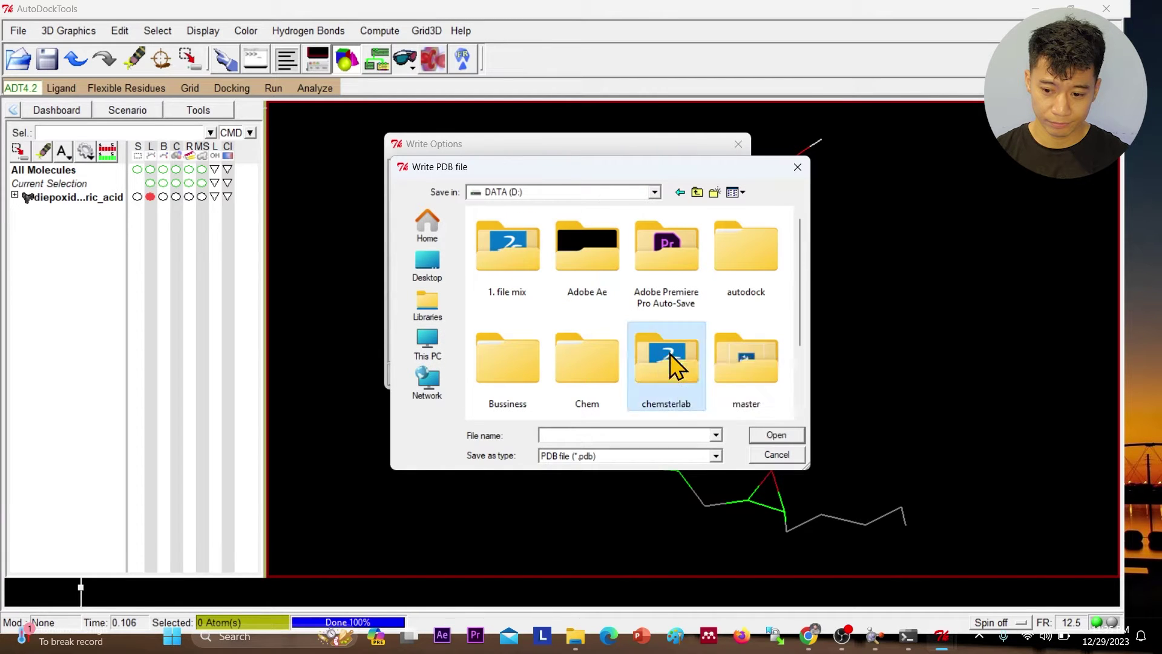
double_click(670, 356)
click(622, 433)
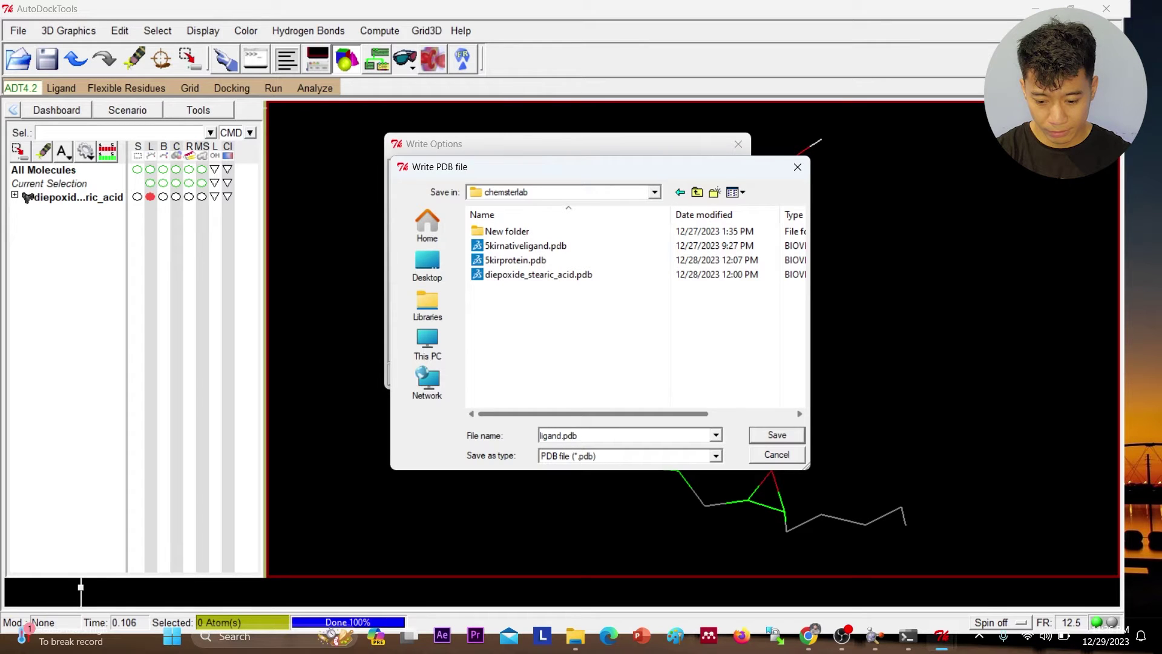
click(777, 436)
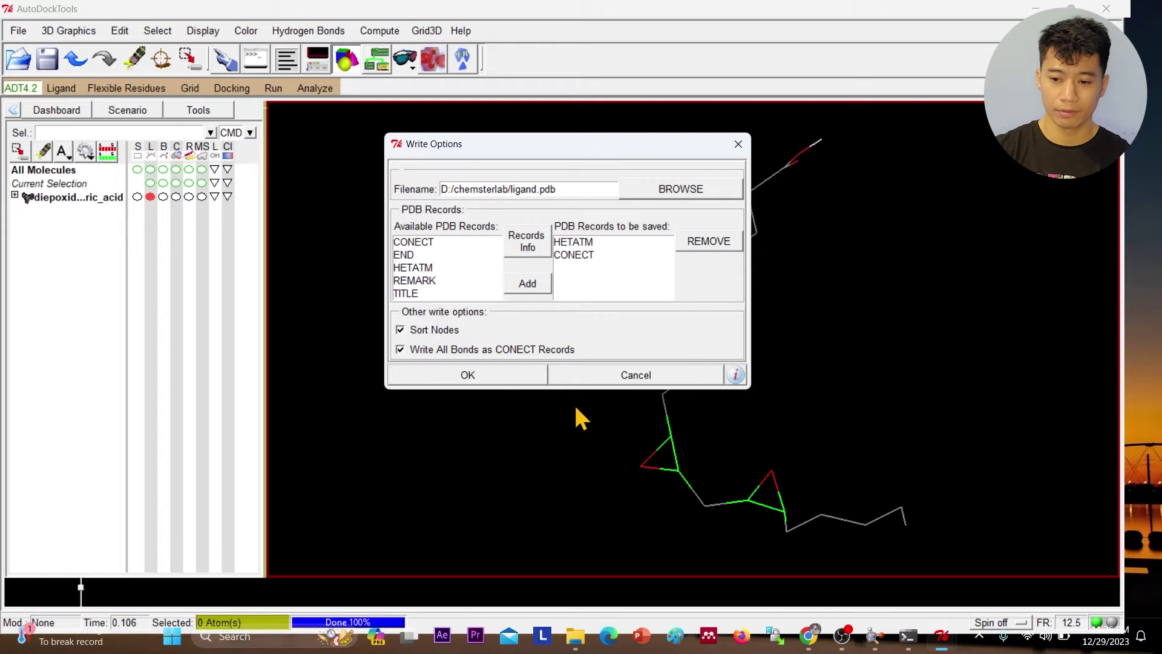
click(521, 373)
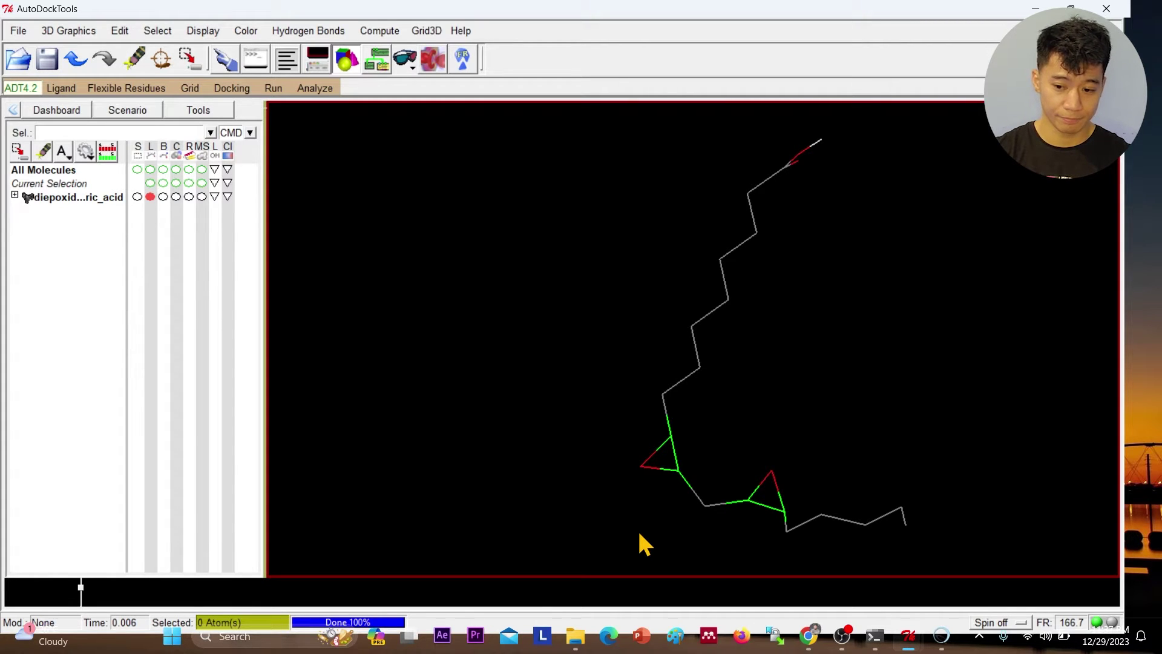
- Switch to UCSF Chimera and examine where the highlighted native ligand sits within the protein from several angles
click(939, 638)
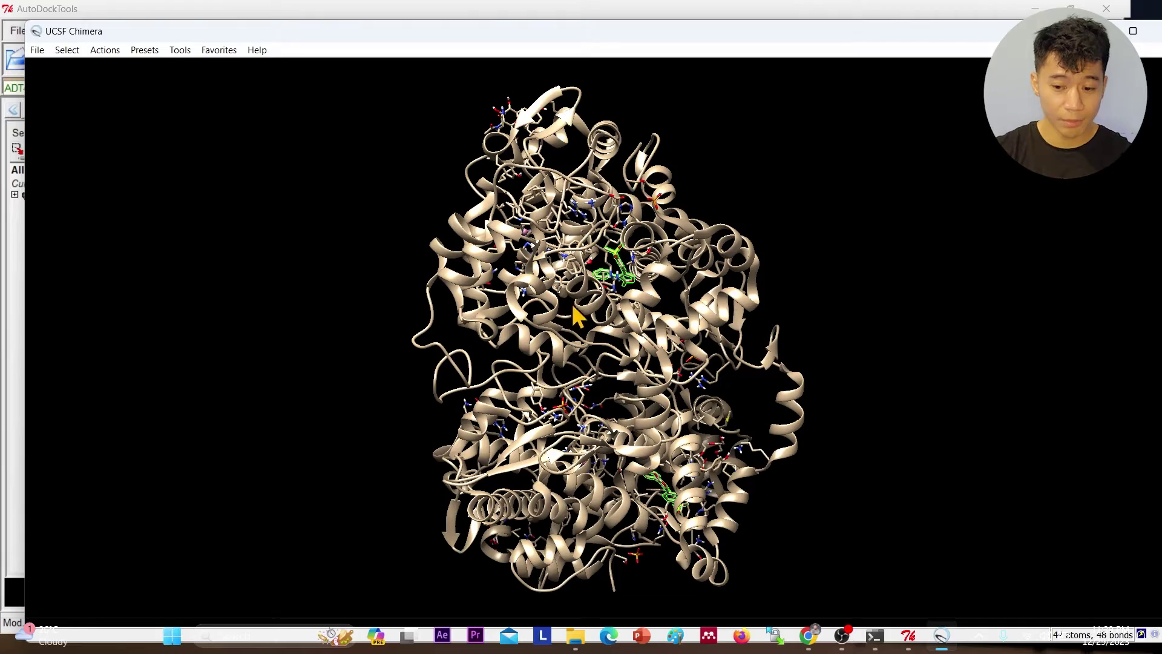
scroll(568, 299, up, 5)
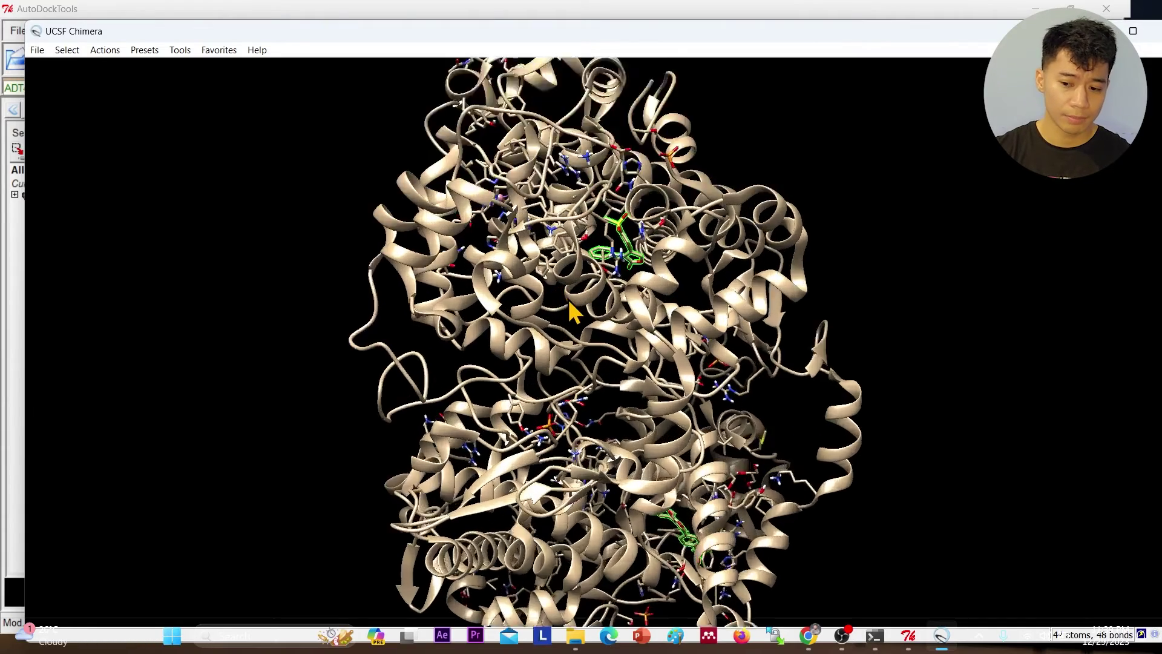
scroll(568, 299, up, 3)
drag(669, 217, 636, 246)
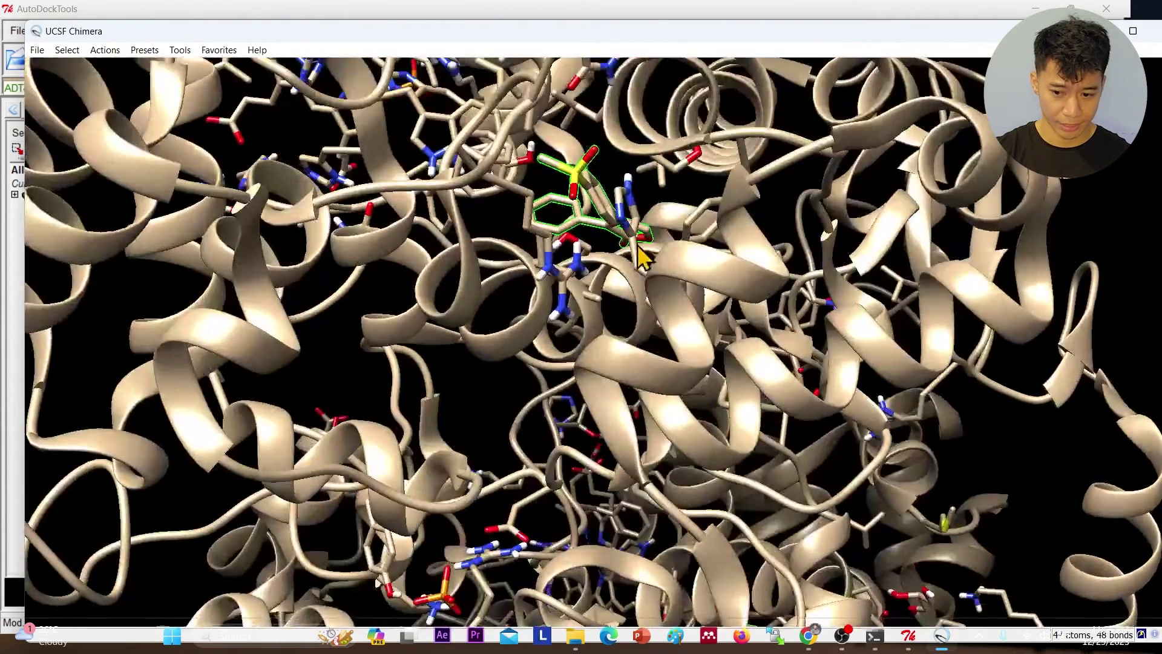
drag(713, 246, 713, 164)
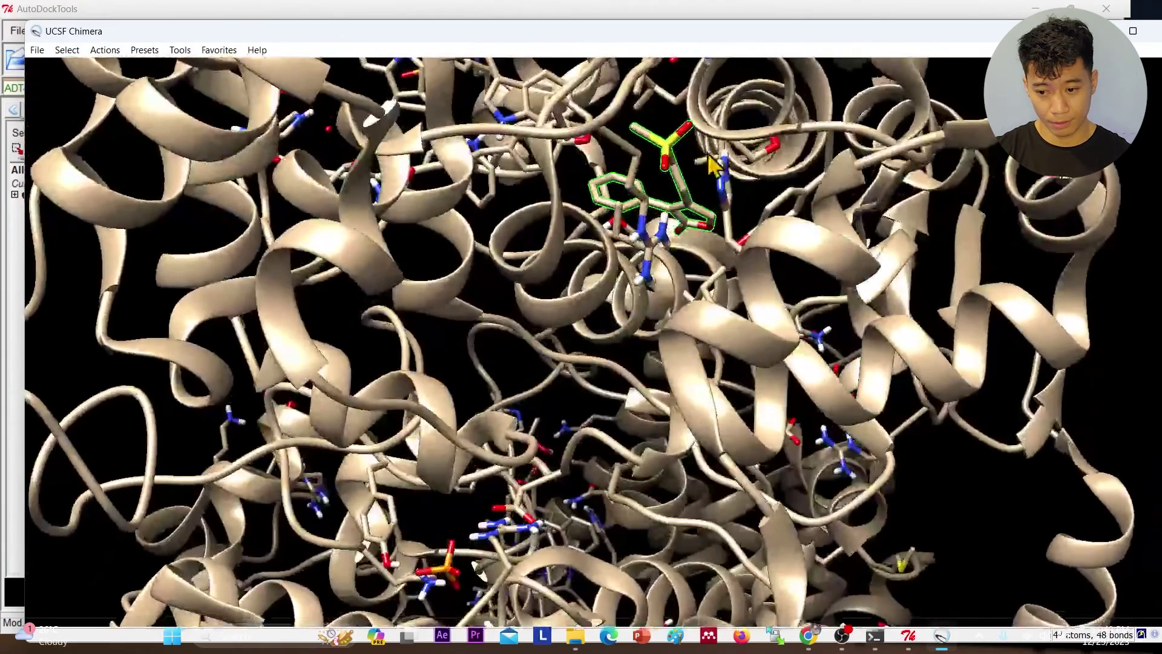
ctrl+shift+click(627, 115)
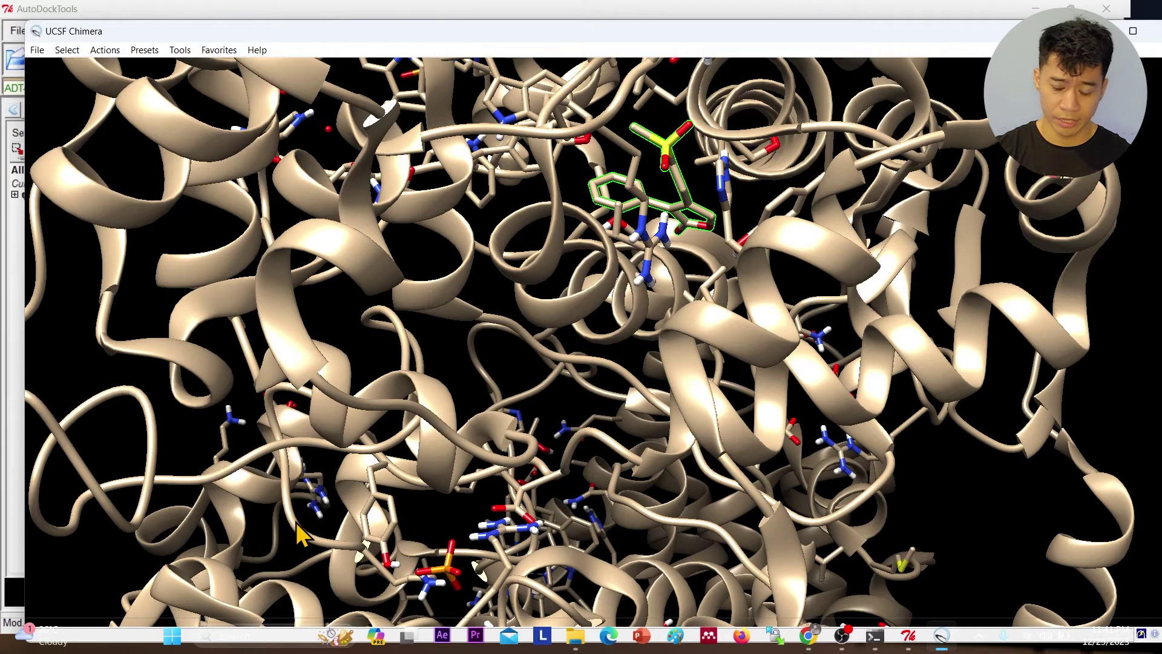
drag(301, 533, 679, 242)
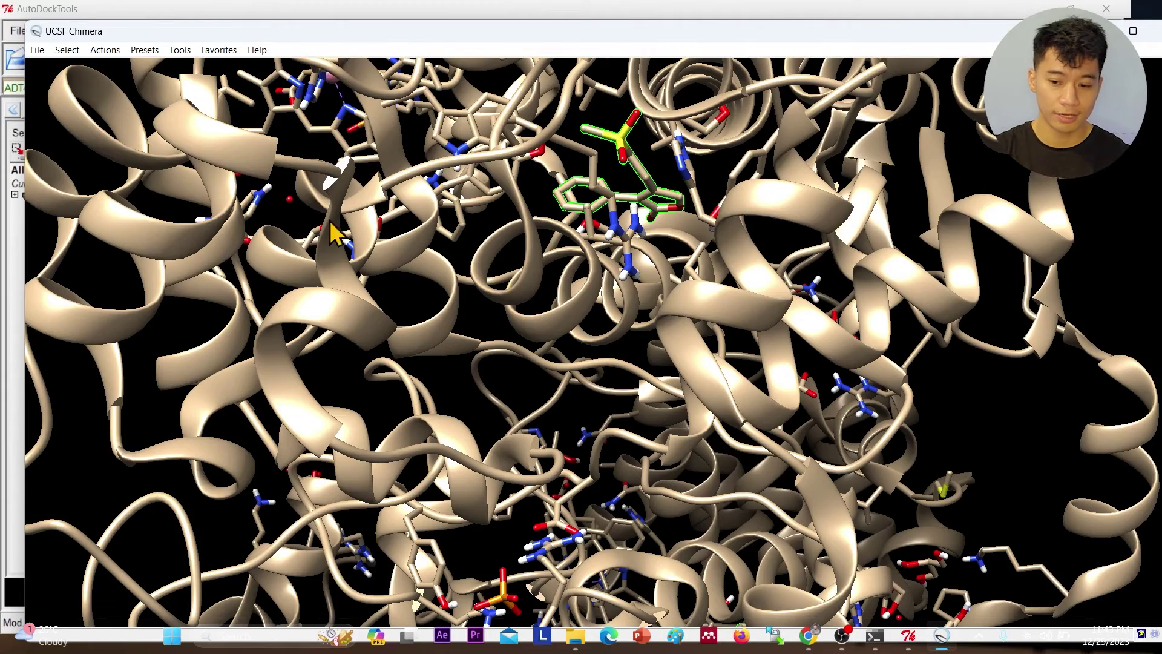
scroll(408, 257, up, 3)
scroll(478, 243, down, 8)
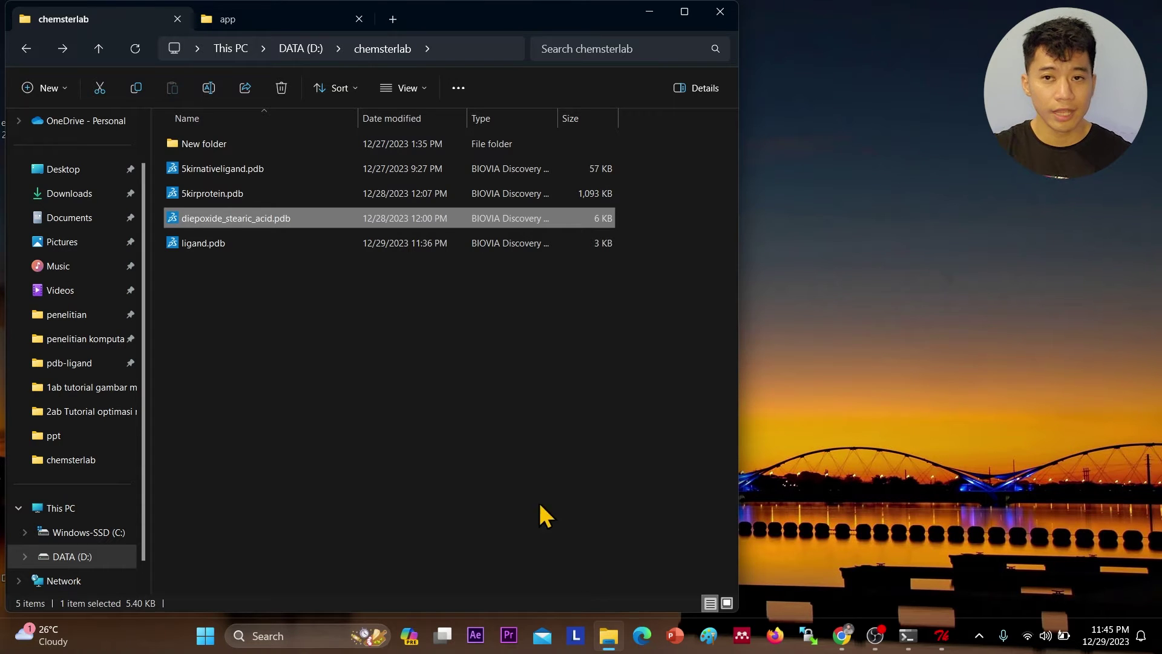
- Copy AD4.1_bound.dat, AD4_parameters.dat, autodock4.exe and autogrid4.exe from the autodock app folder into the chemsterlab folder
click(308, 25)
drag(296, 313, 217, 147)
right_click(216, 146)
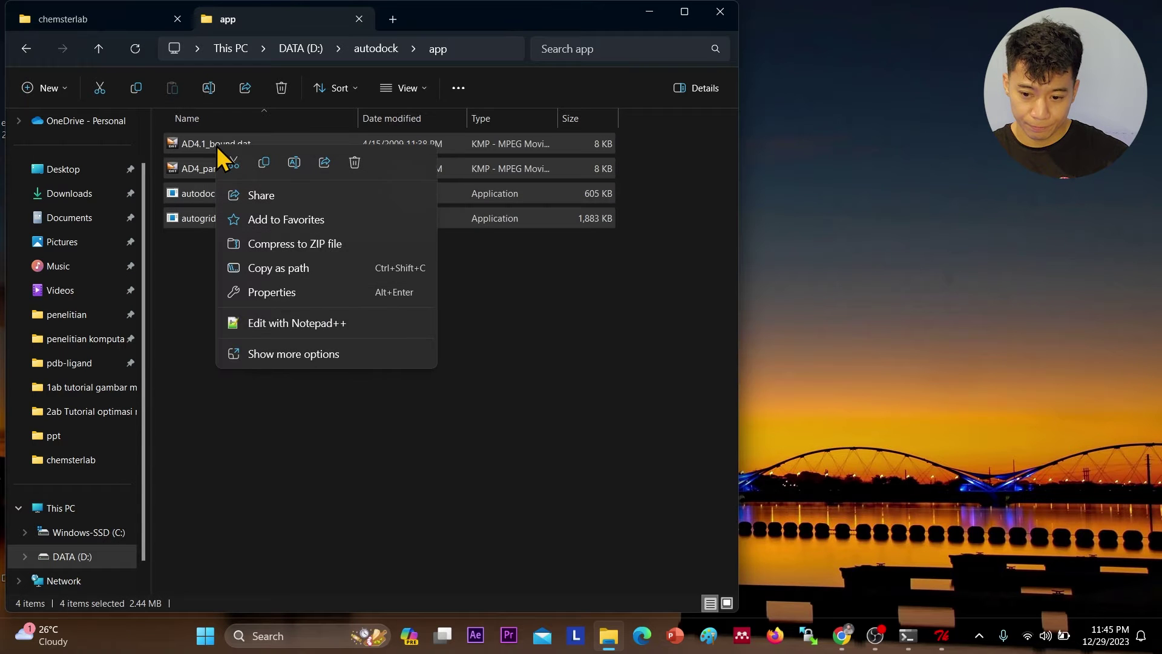
click(257, 162)
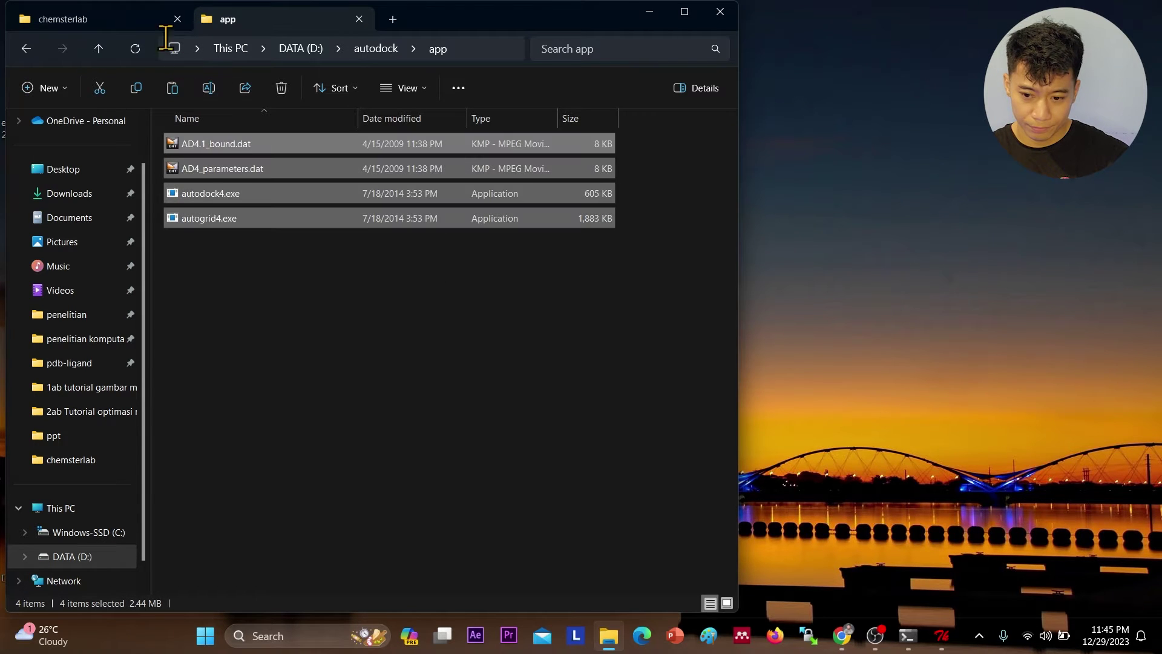
click(135, 24)
right_click(253, 325)
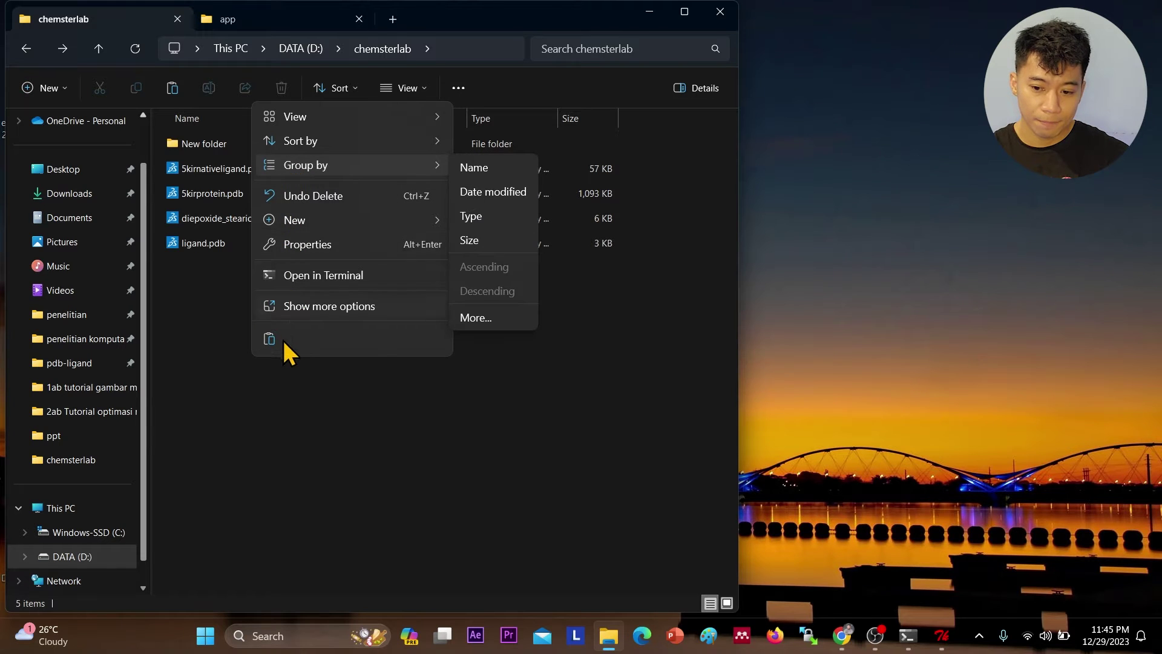
click(272, 340)
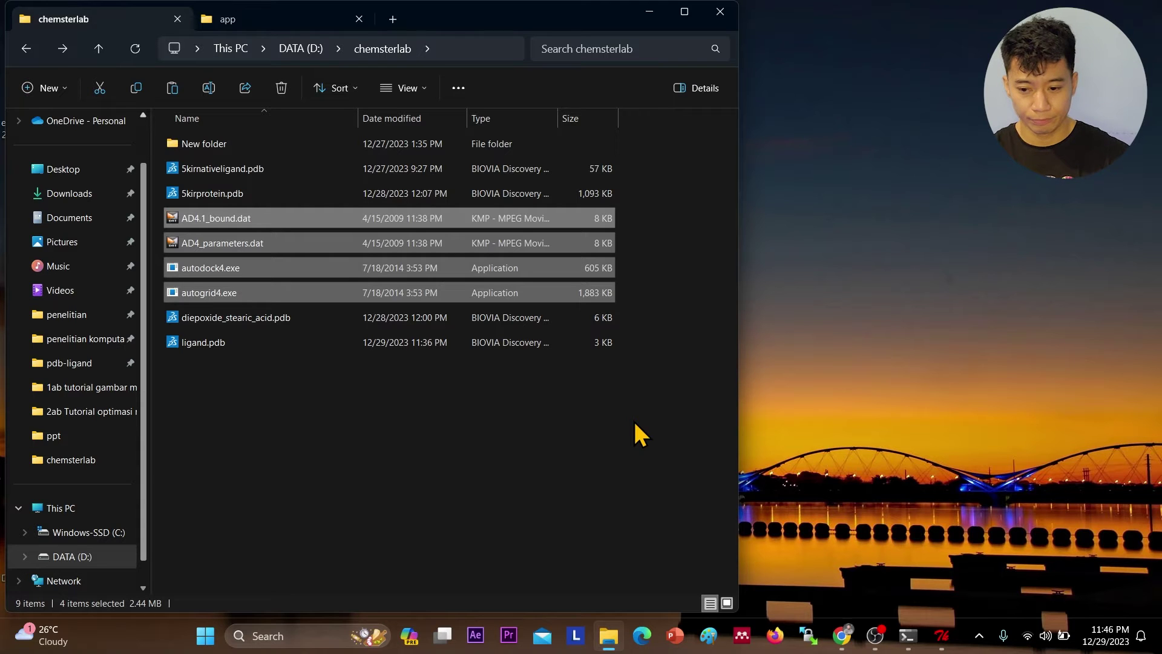
- Switch back to AutoDockTools and delete the diepoxide_stearic_acid molecule
mouse_move(941, 635)
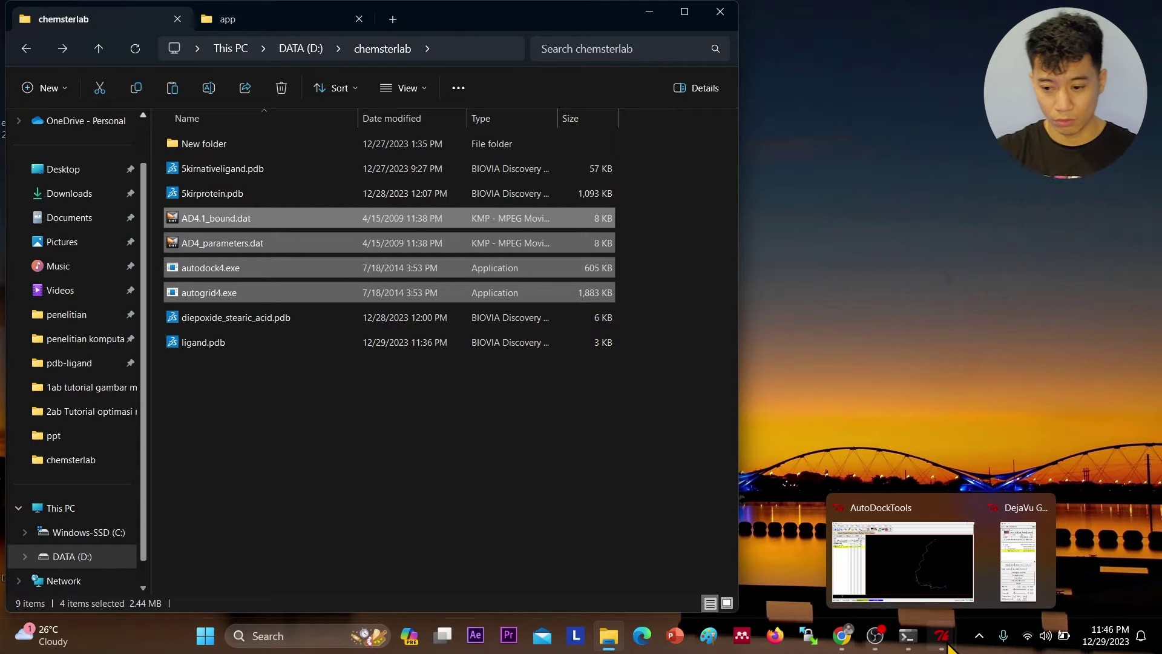
click(927, 584)
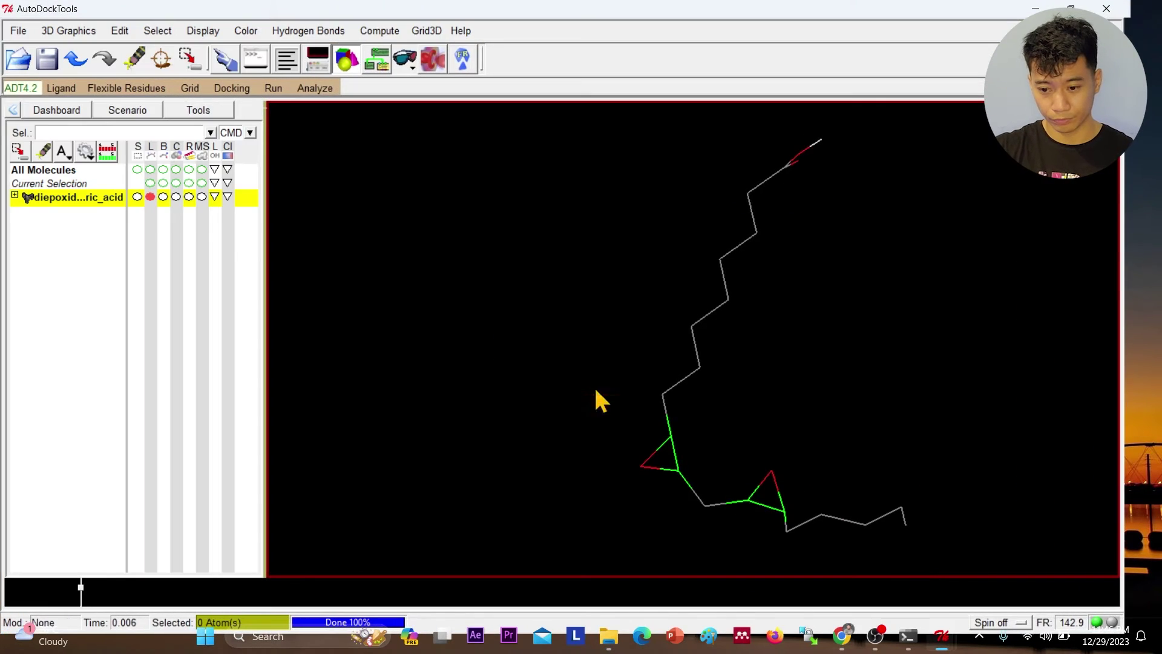
right_click(80, 197)
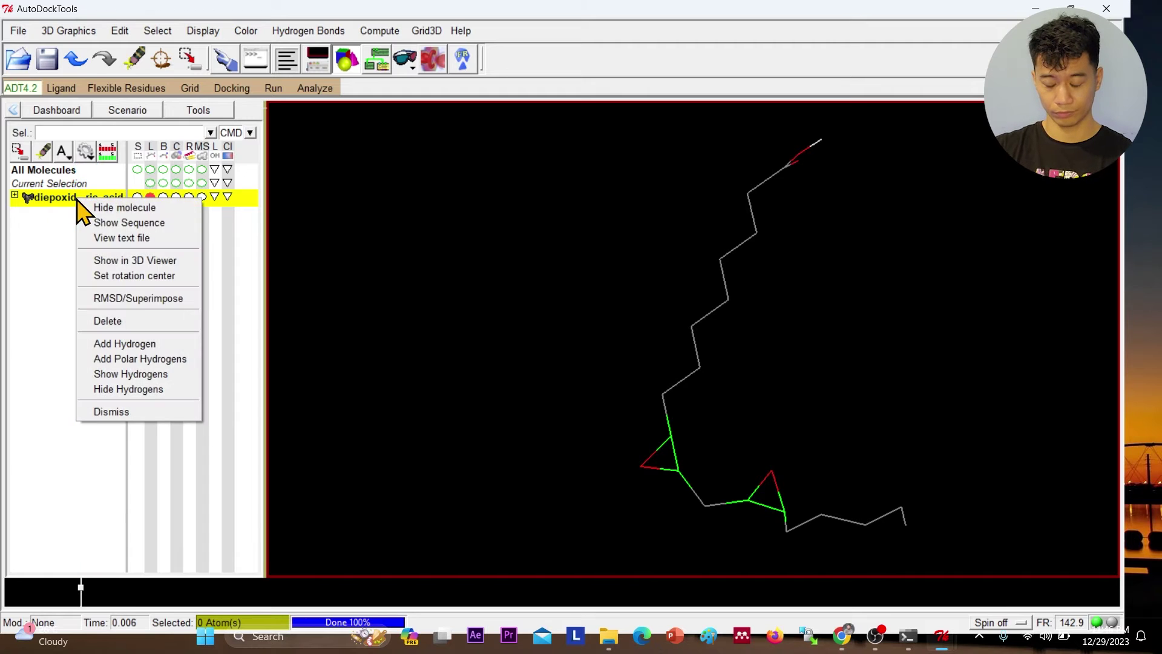
click(121, 321)
- Load ligand.pdb from D:\chemsterlab as the AutoDock4 ligand, listing all file types, and accept the ligand setup summary
click(67, 89)
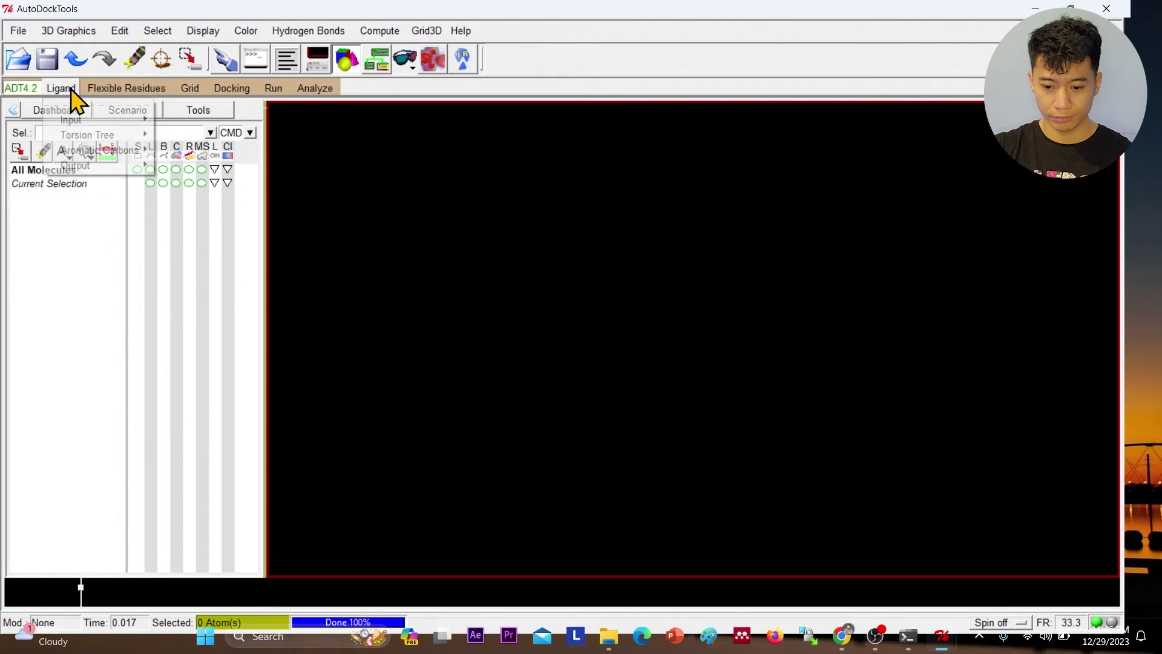
mouse_move(78, 120)
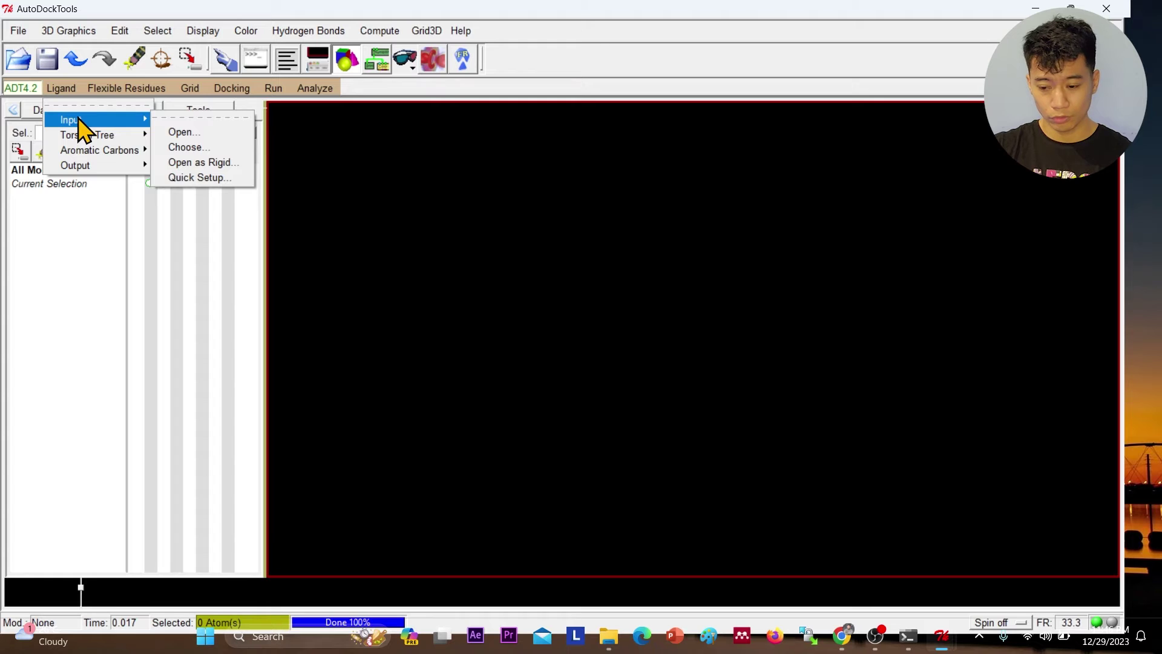
click(179, 133)
click(69, 216)
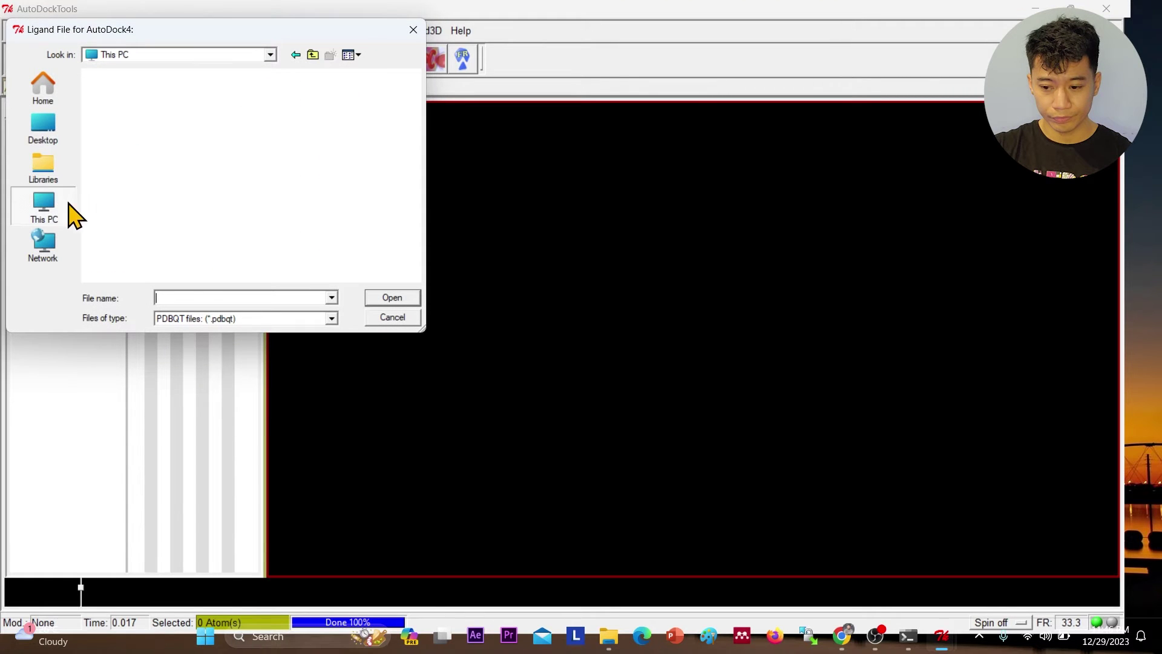
double_click(158, 155)
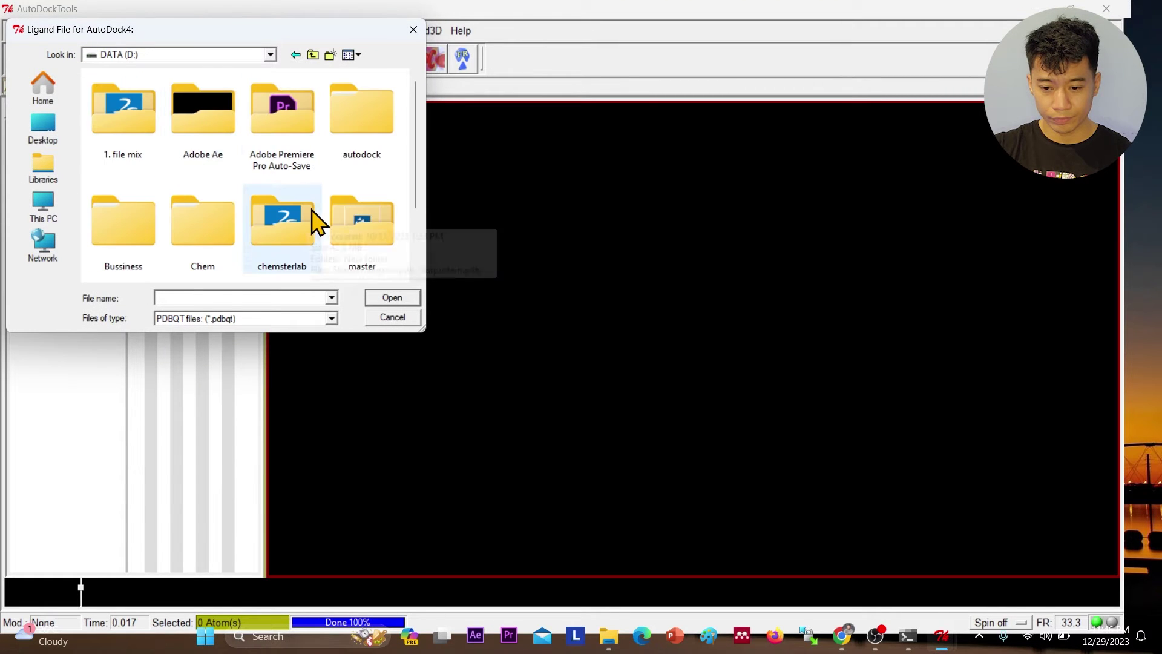
double_click(304, 229)
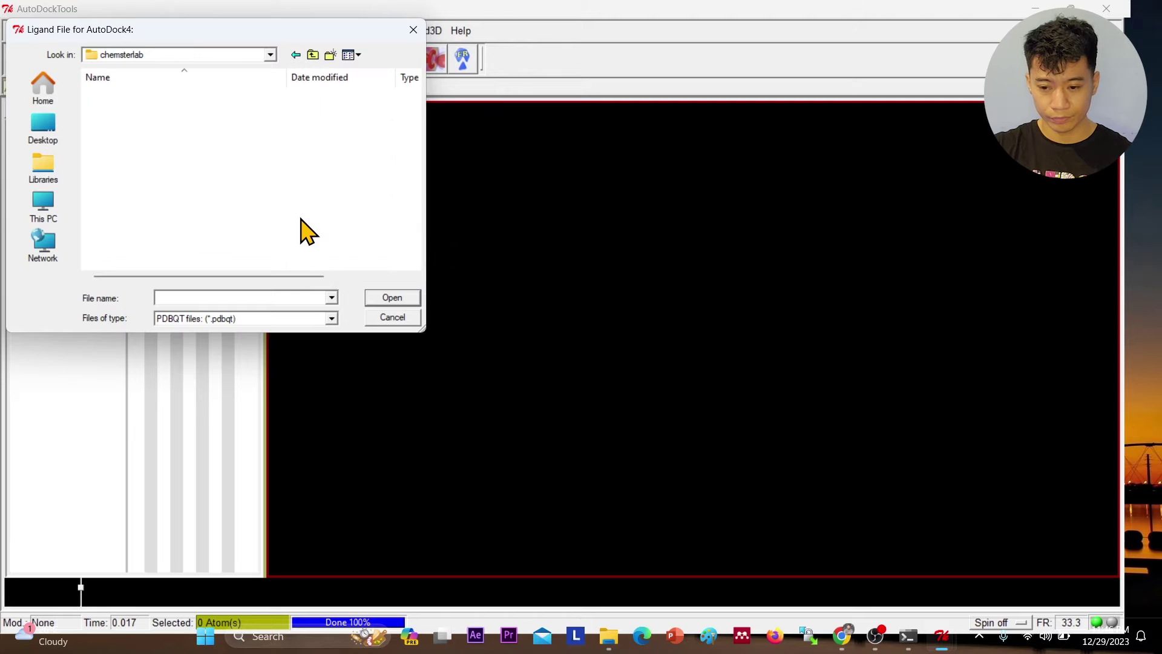
click(294, 317)
click(255, 371)
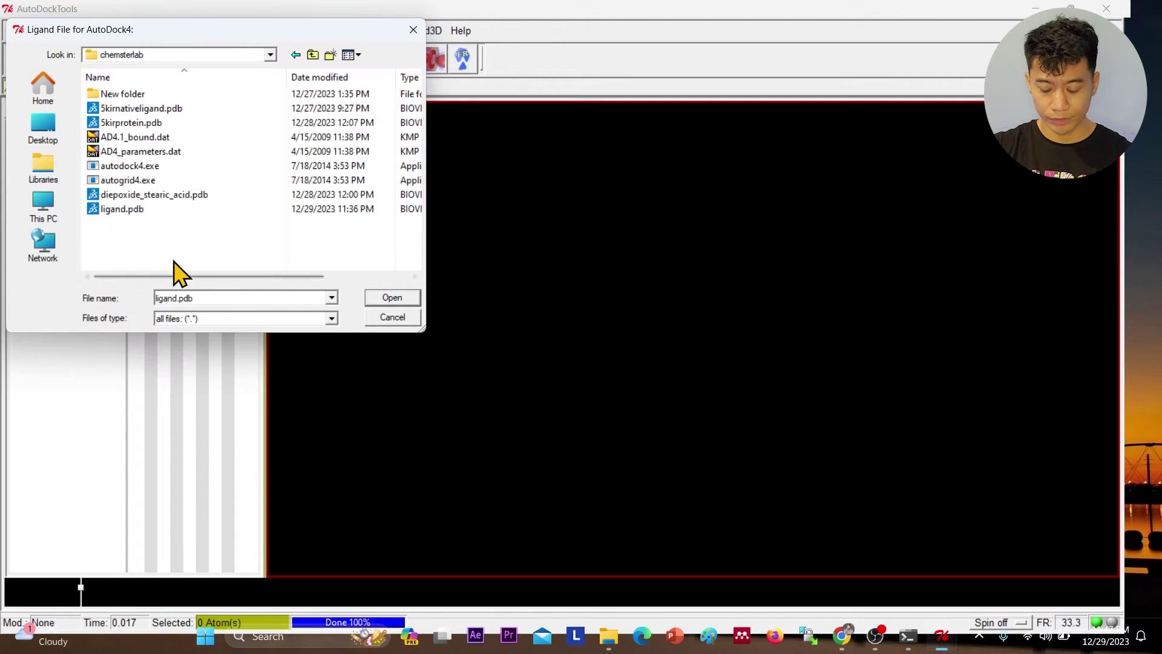
click(134, 212)
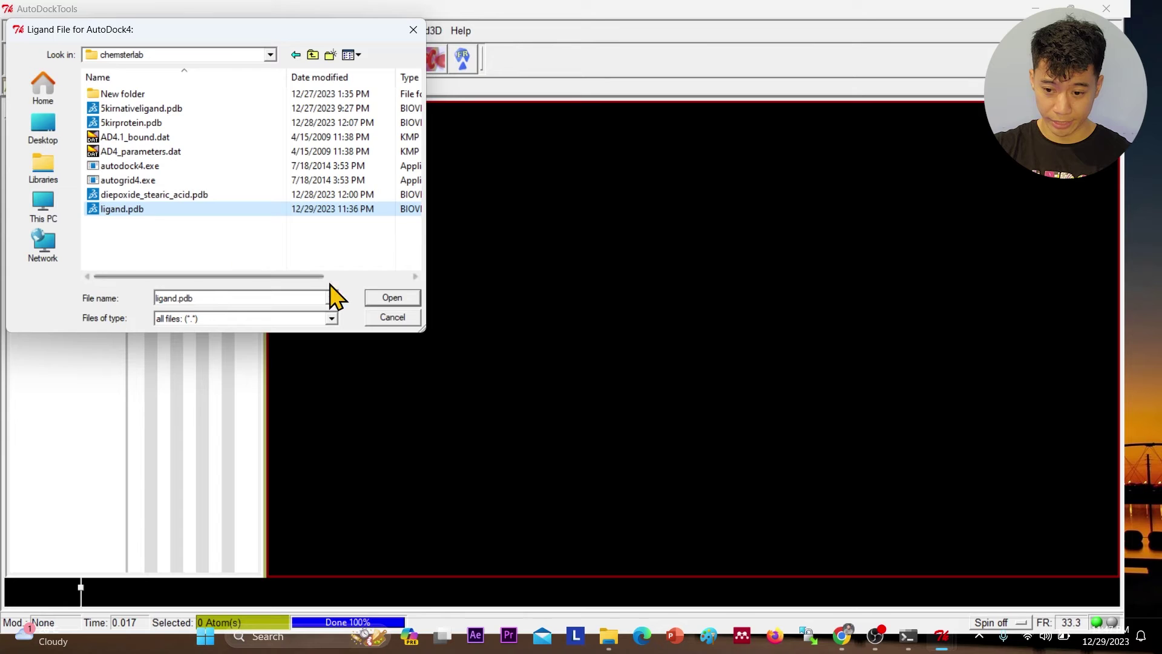
click(387, 302)
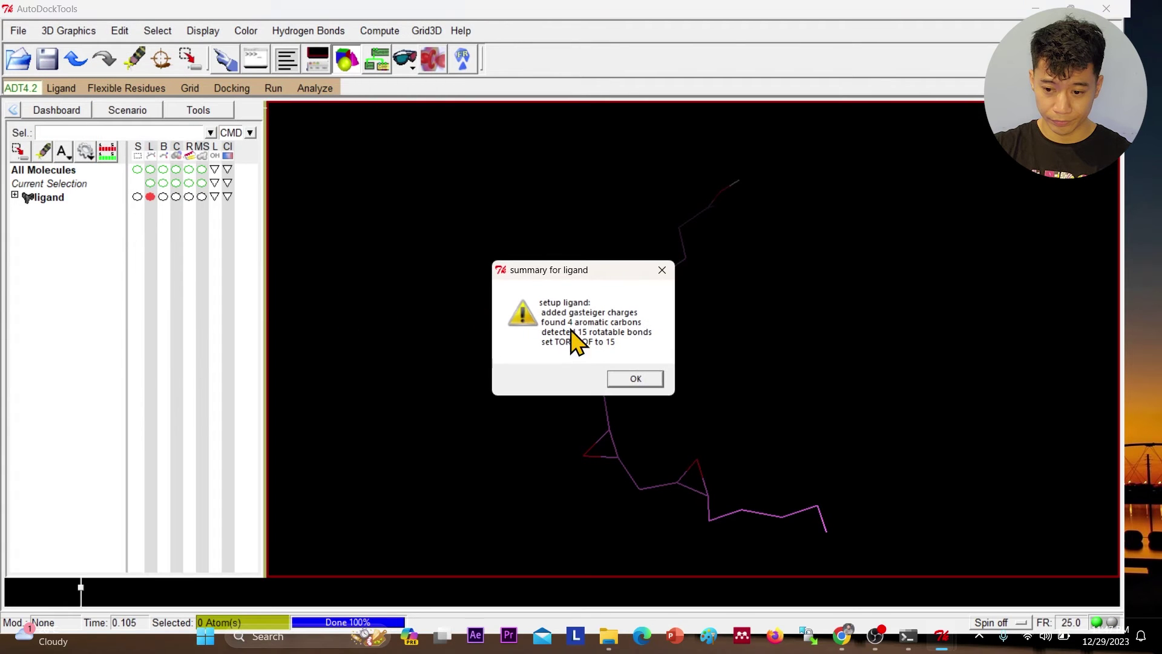
click(631, 381)
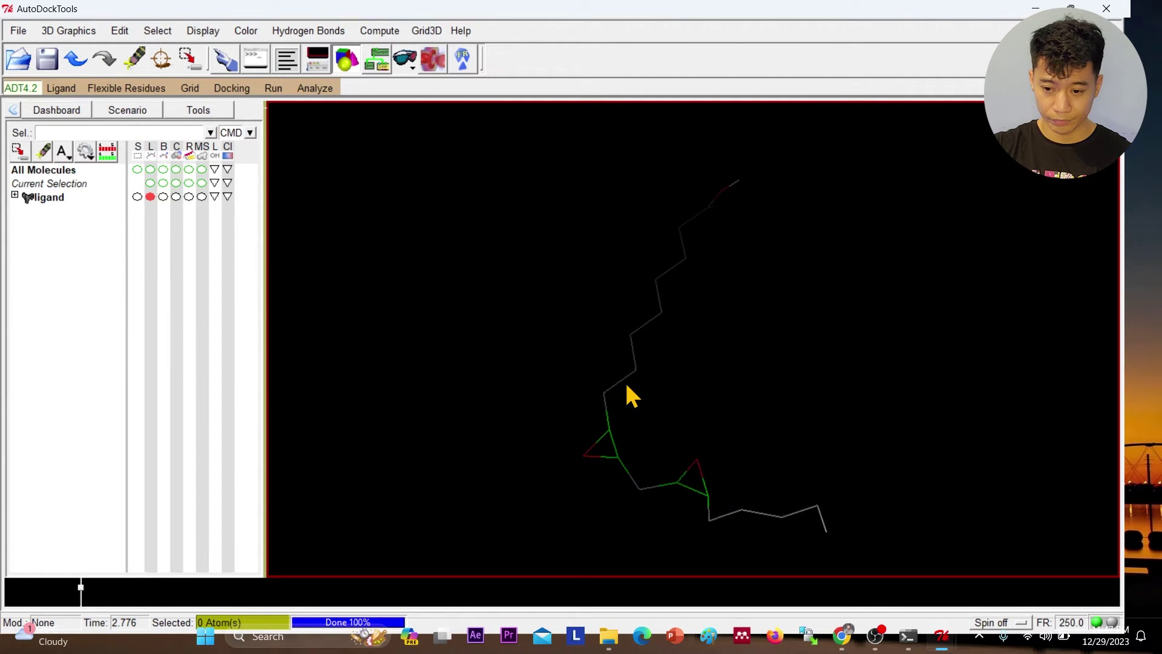
- Choose the loaded ligand molecule as the AutoDock4 ligand
click(70, 90)
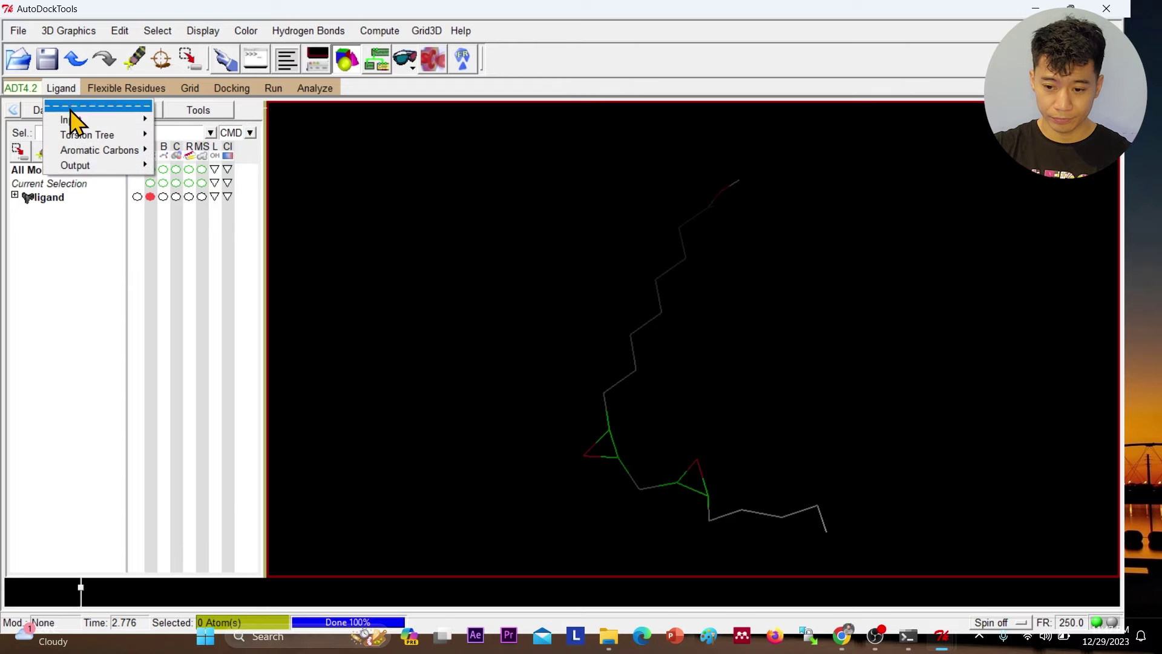
mouse_move(72, 121)
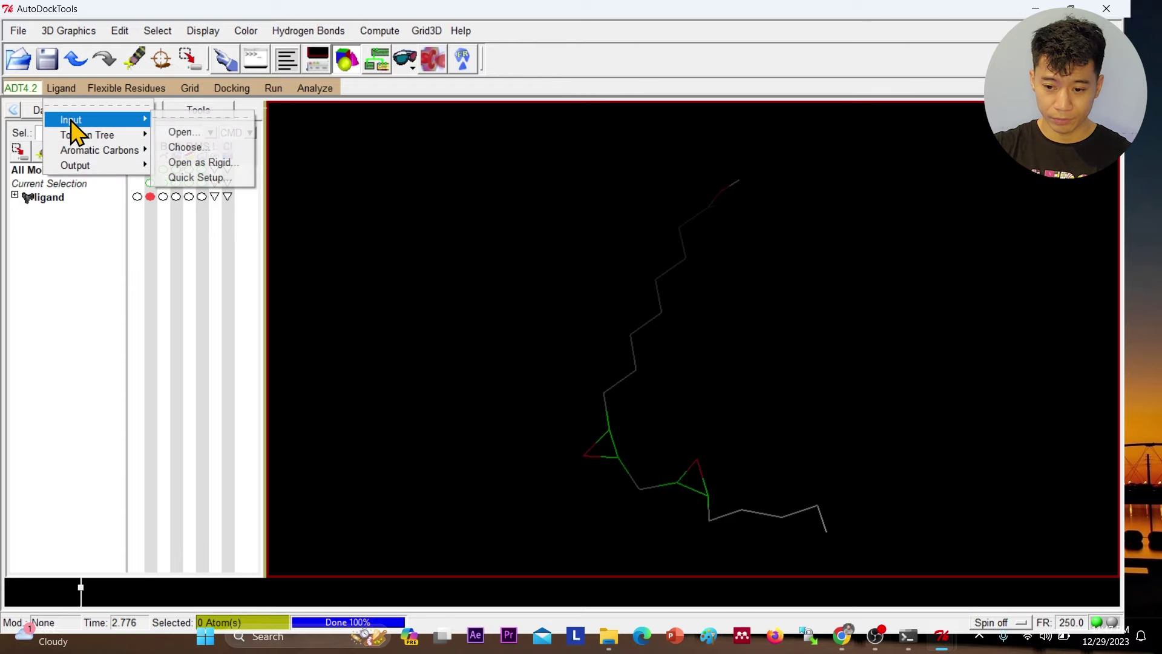
click(184, 147)
click(78, 59)
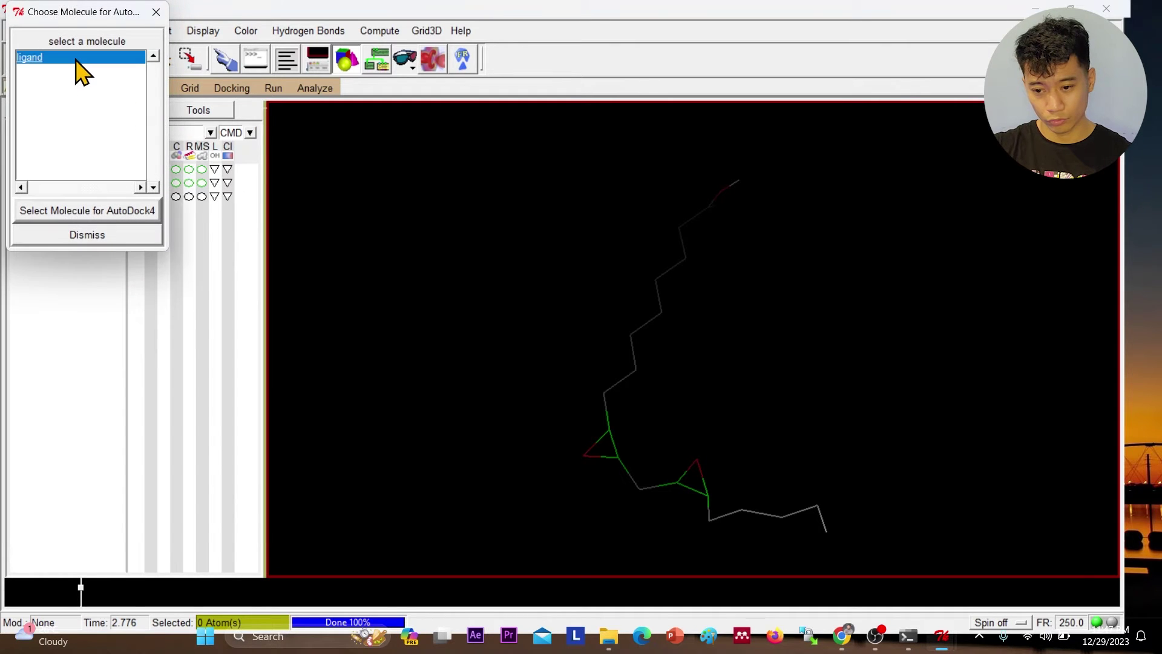
click(101, 216)
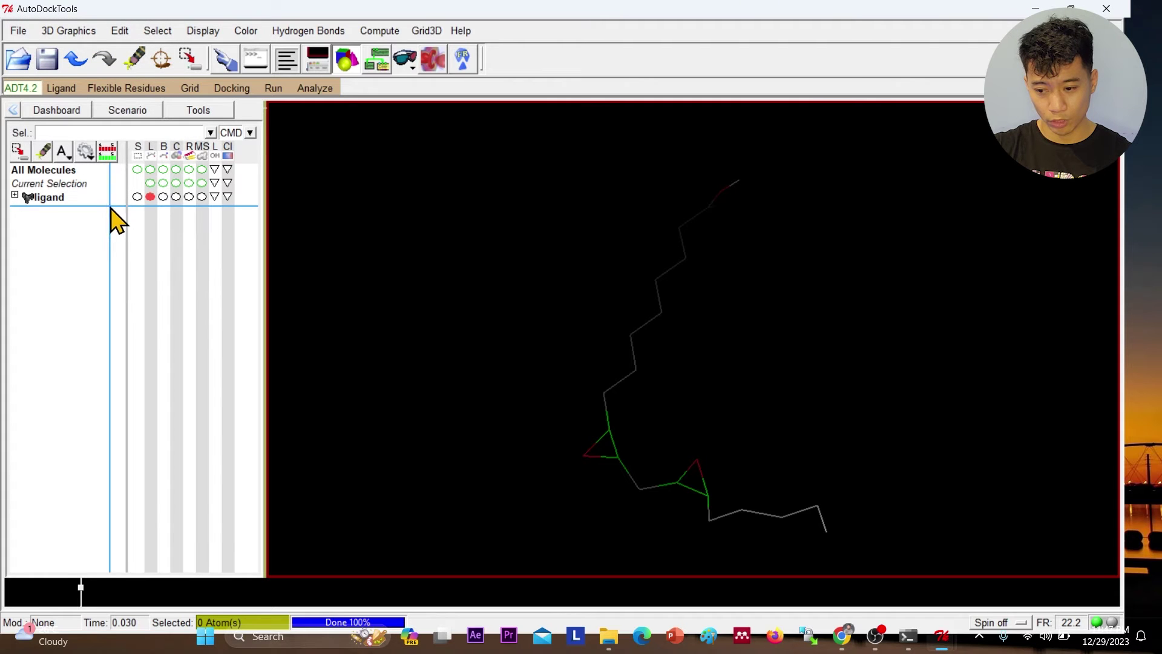
- Save the prepared ligand as ligand.pdbqt in D:\chemsterlab
click(65, 89)
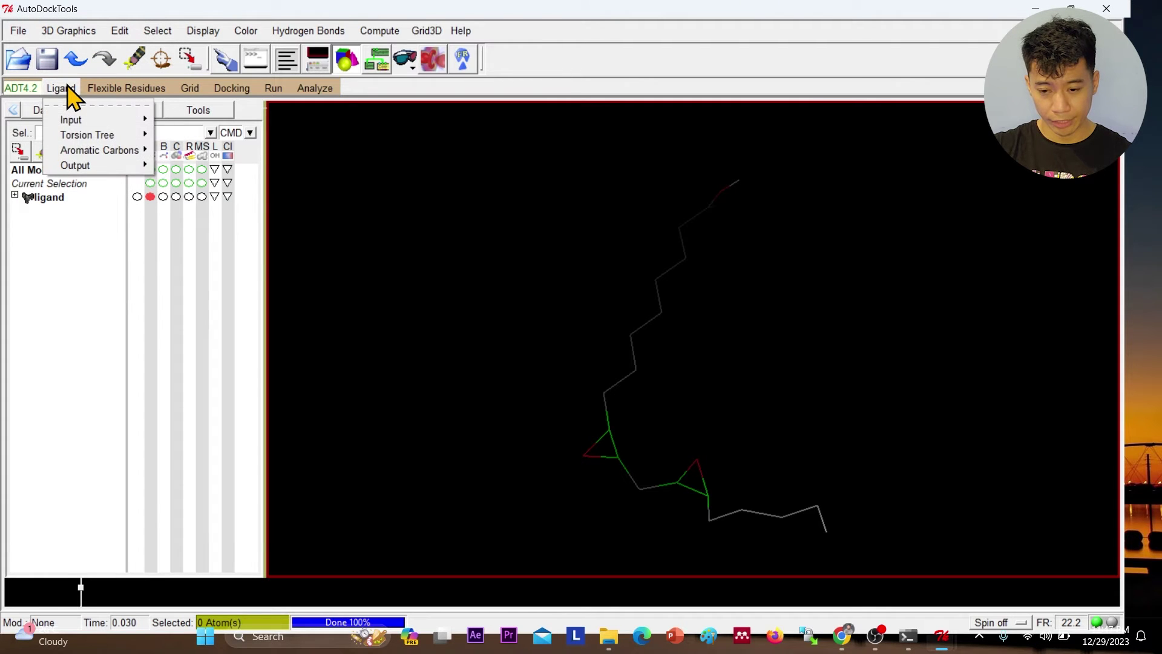
mouse_move(104, 175)
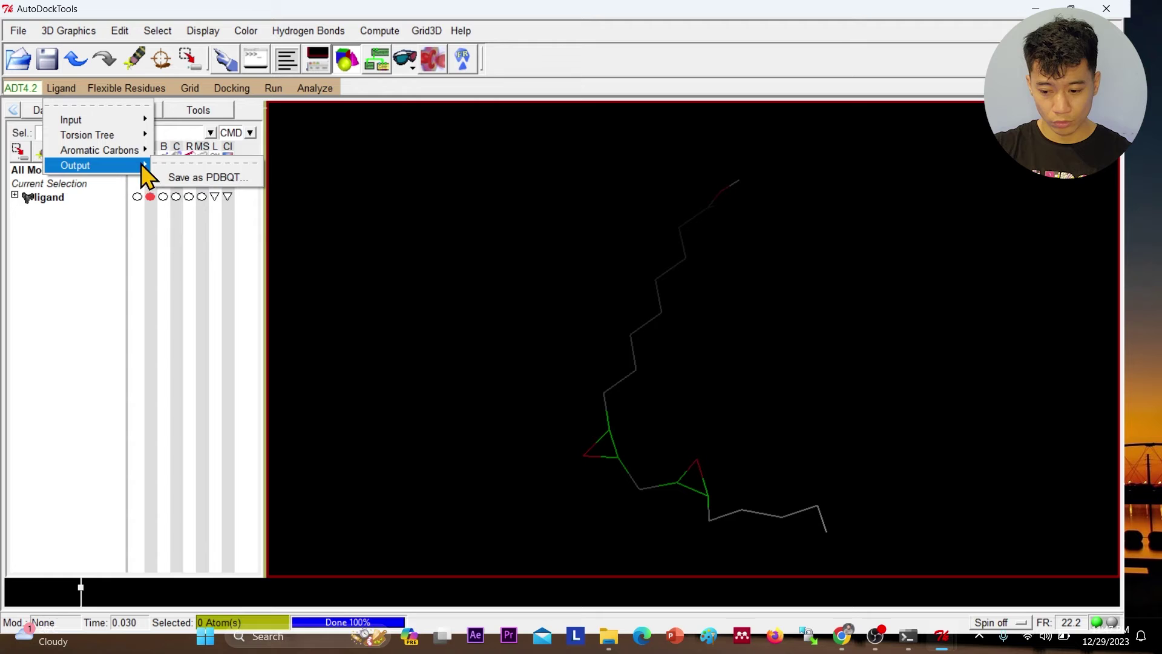
click(192, 180)
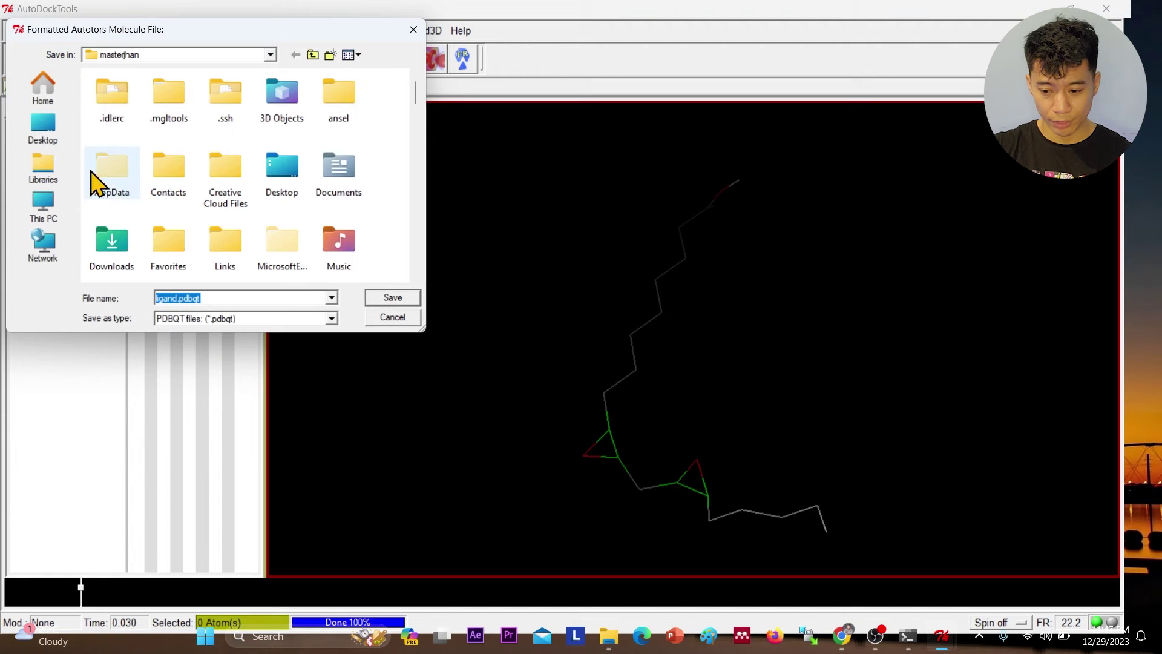
click(47, 209)
double_click(218, 154)
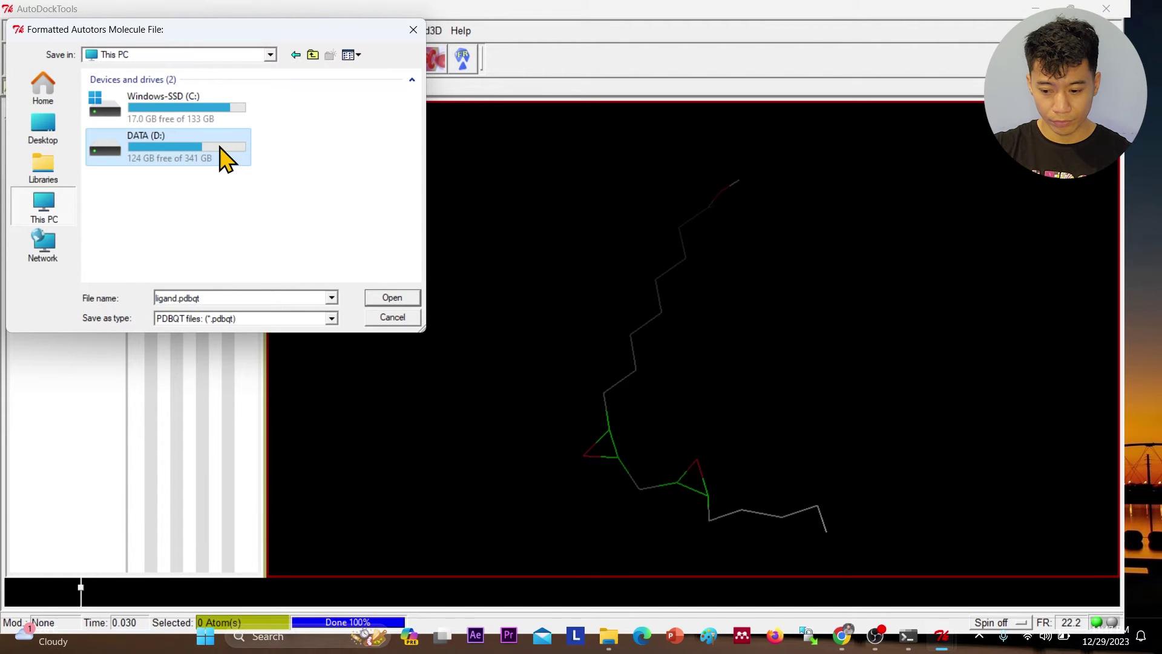
double_click(281, 218)
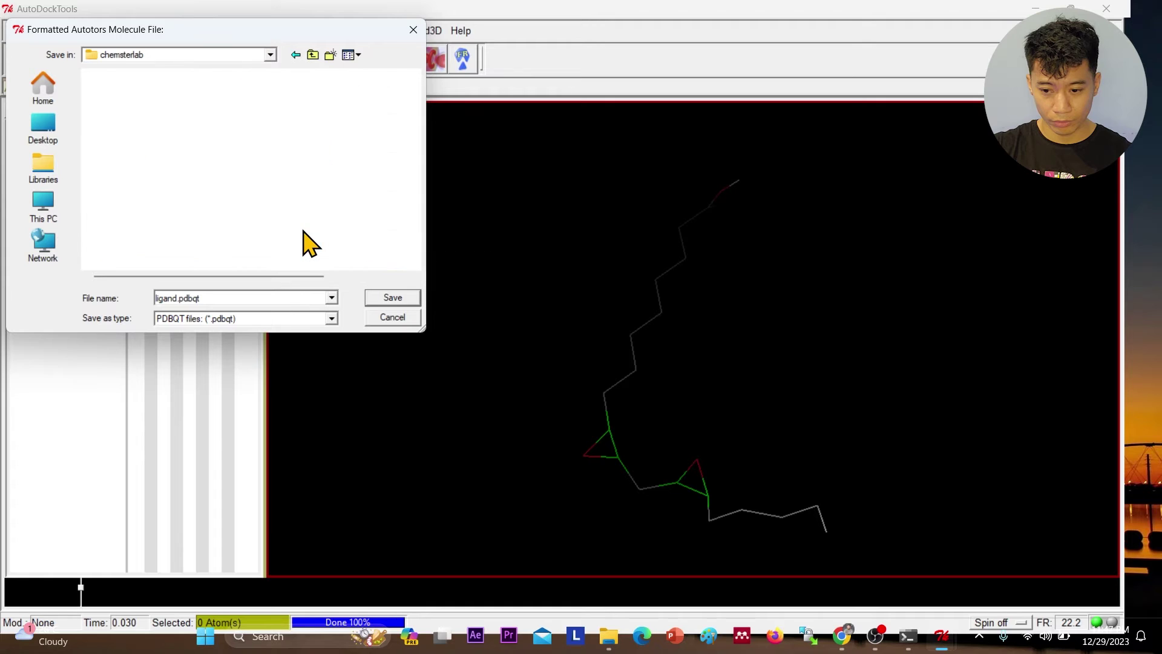
double_click(260, 298)
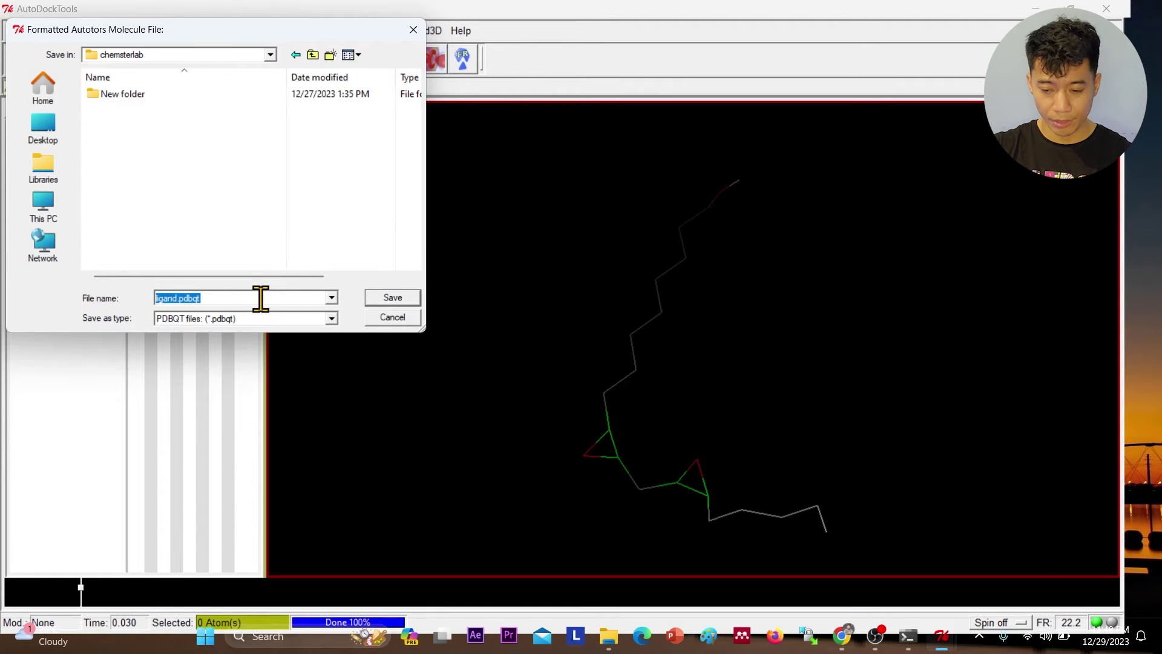
click(389, 301)
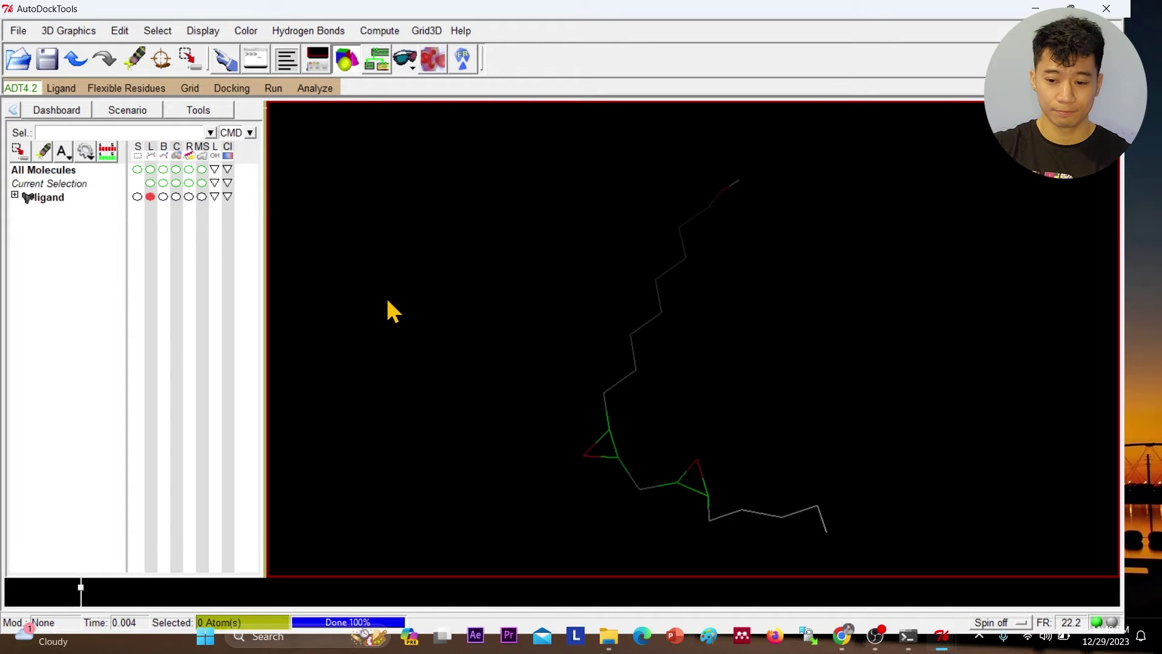
- Load 5kirprotein.pdb from D:\chemsterlab as the grid macromolecule, listing all file types, and accept the initialization summary
click(193, 89)
mouse_move(221, 144)
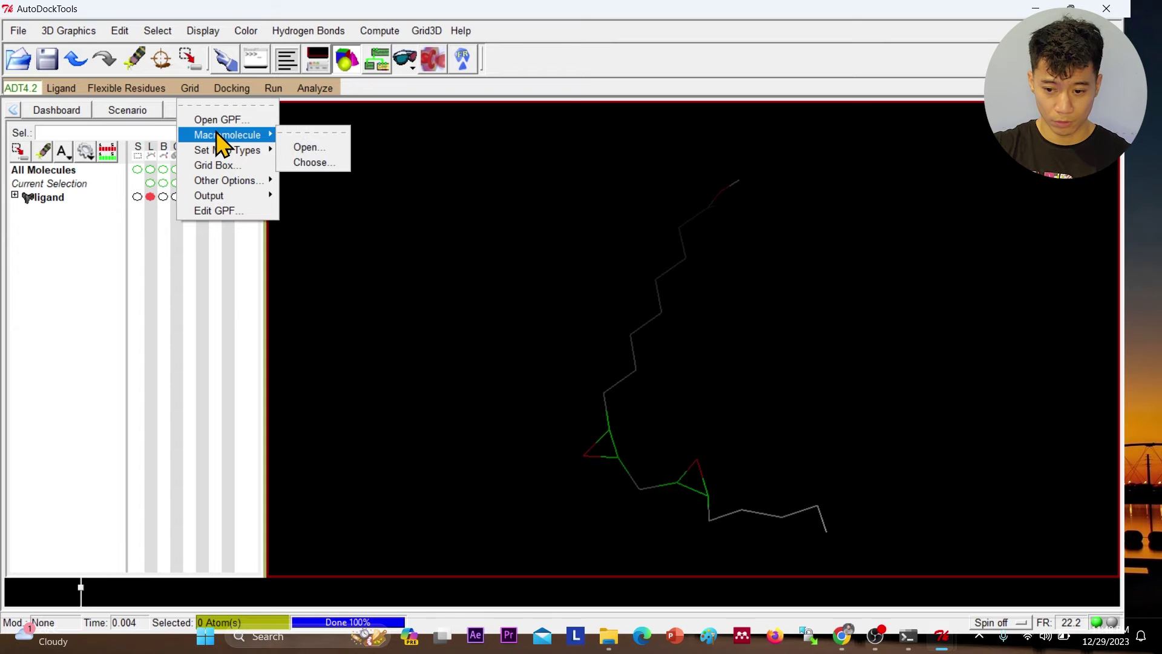
click(289, 151)
click(52, 217)
double_click(209, 162)
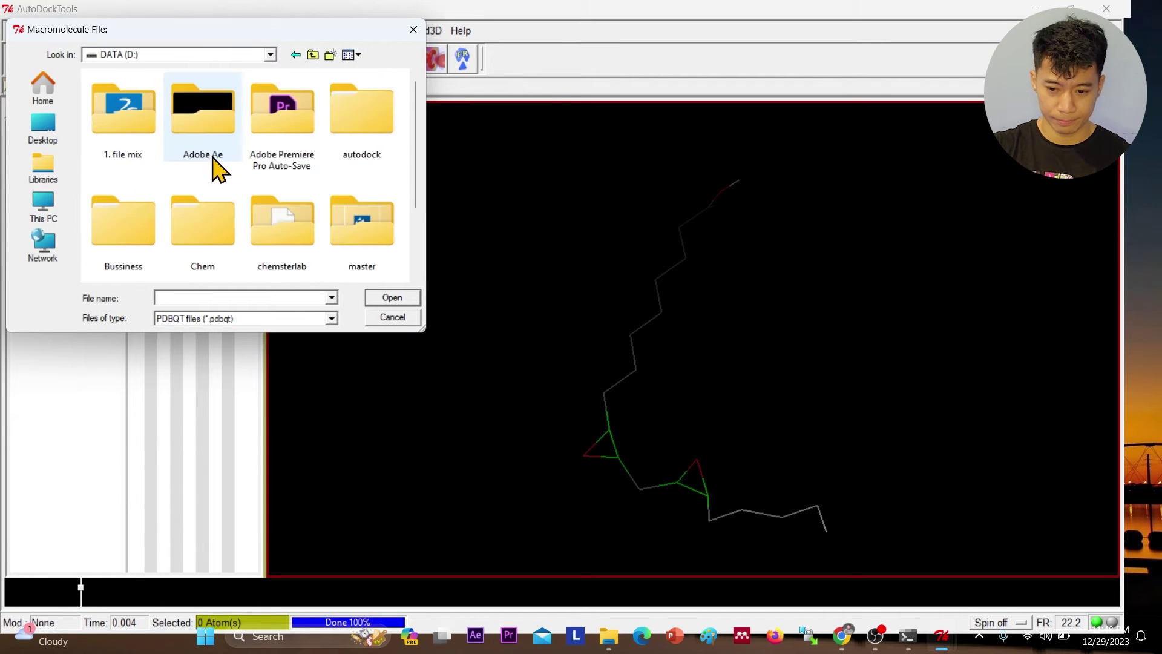
double_click(308, 227)
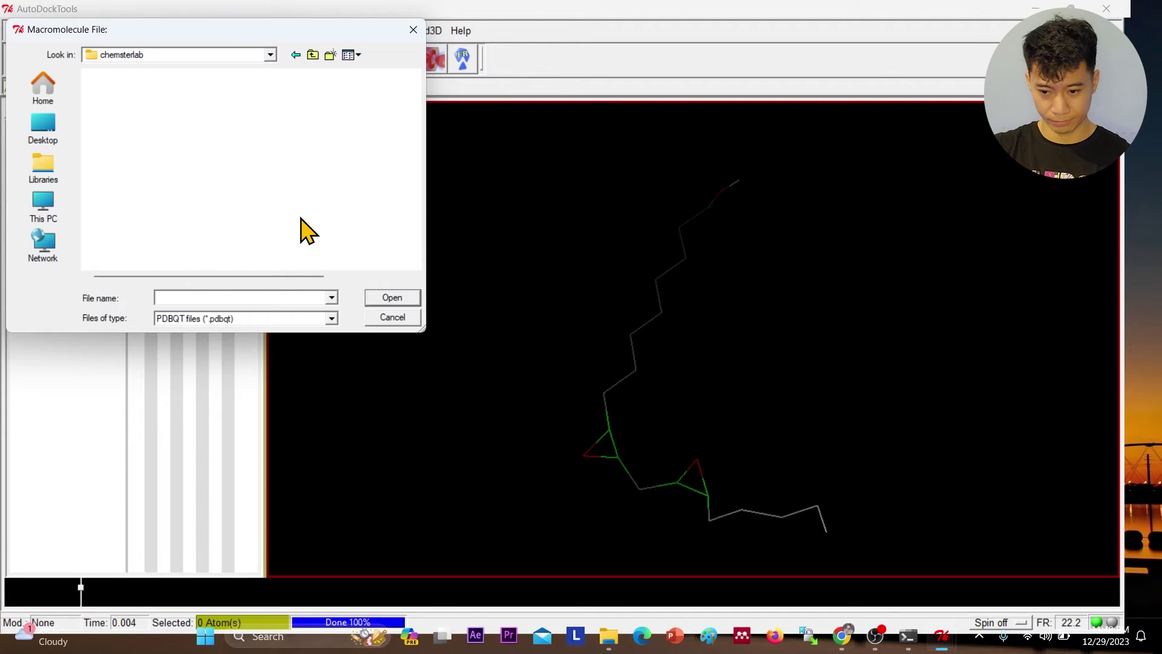
click(265, 316)
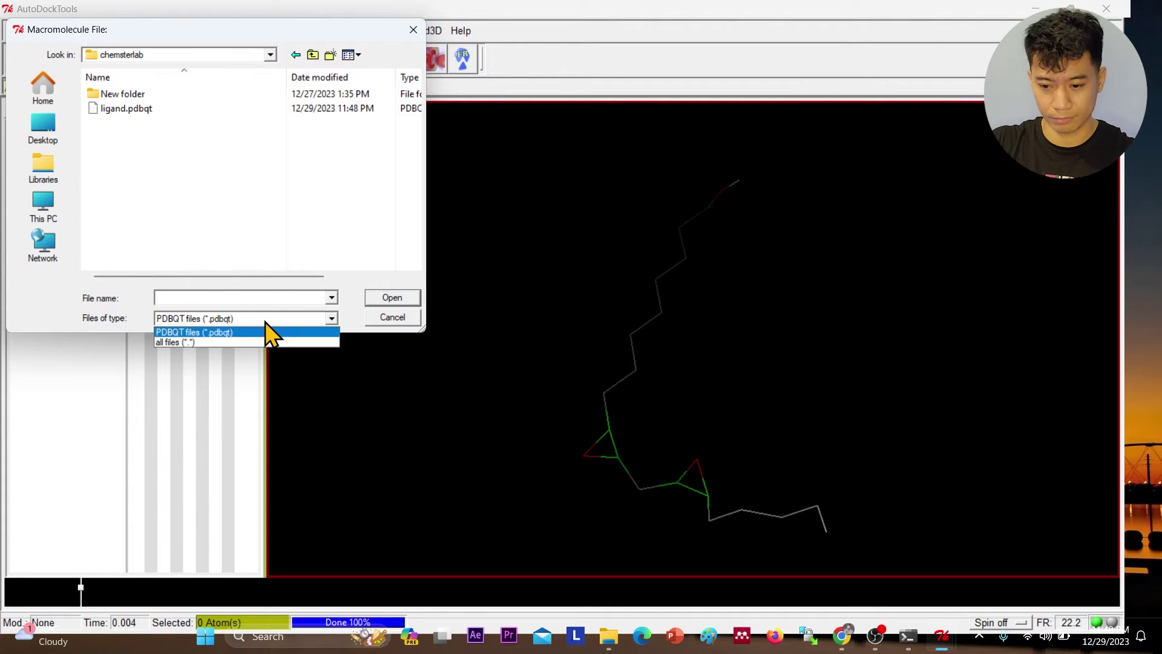
click(252, 342)
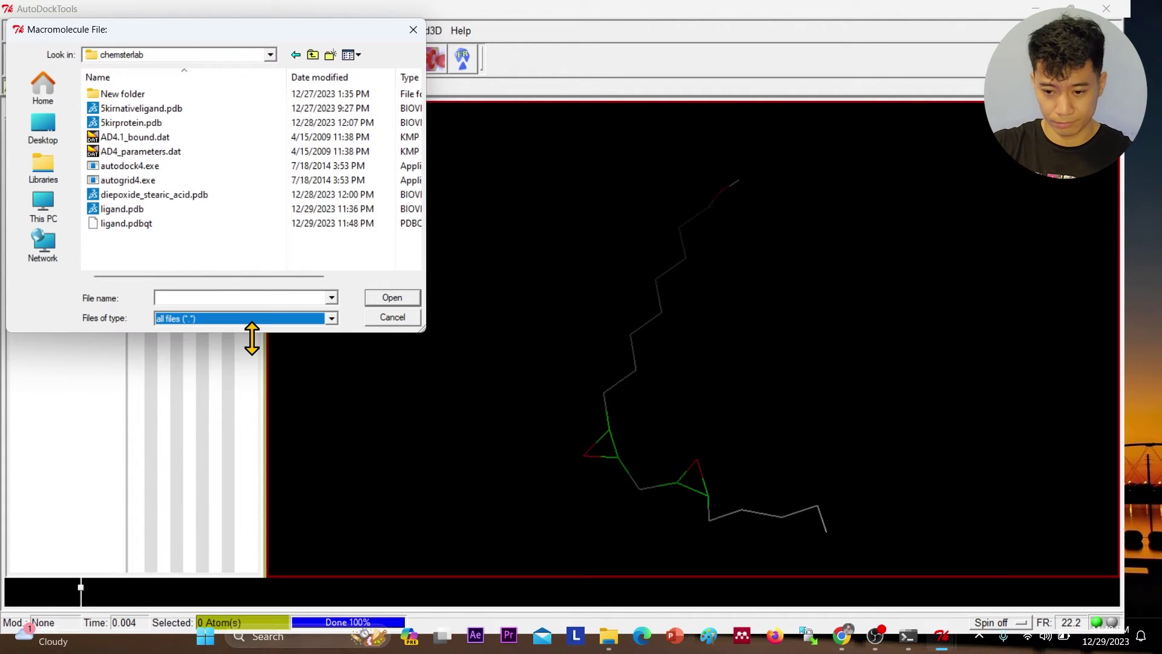
click(172, 123)
click(381, 299)
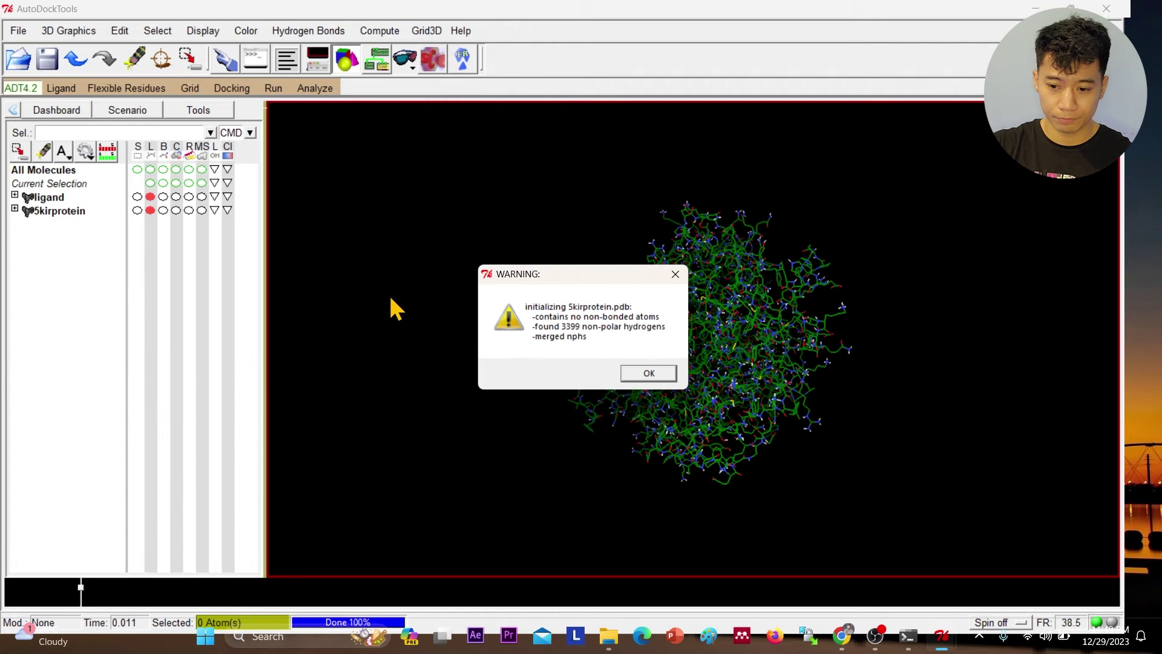
click(649, 371)
- Save the modified AutoDock4 macromolecule as protein.pdbqt in D:\chemsterlab
click(63, 212)
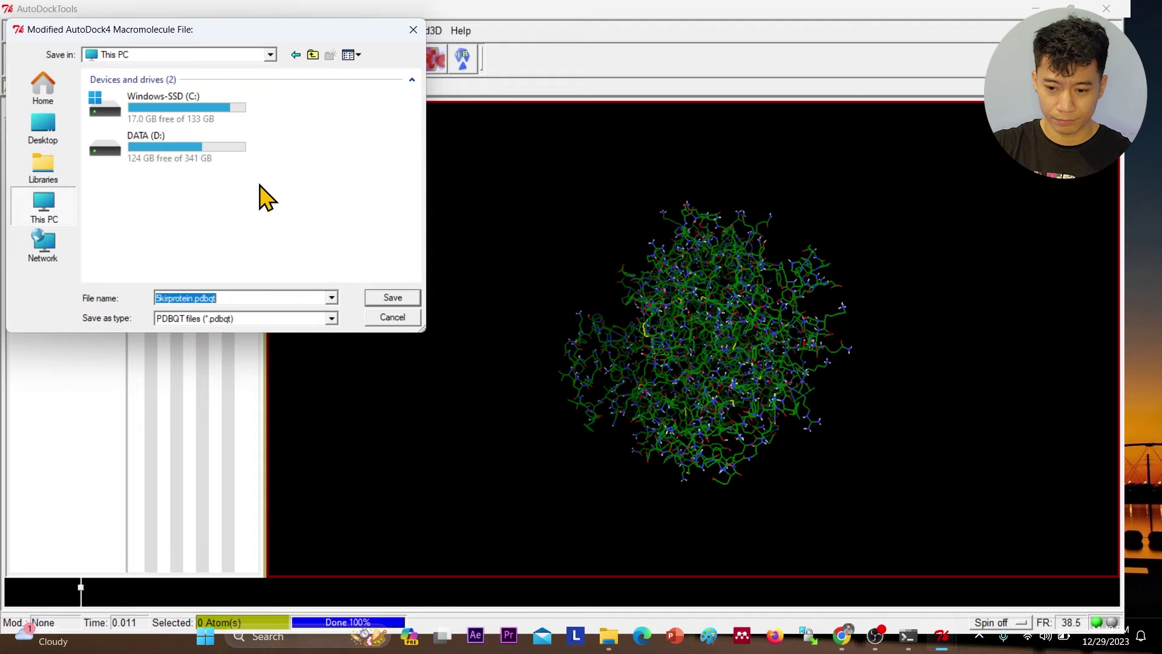
double_click(238, 151)
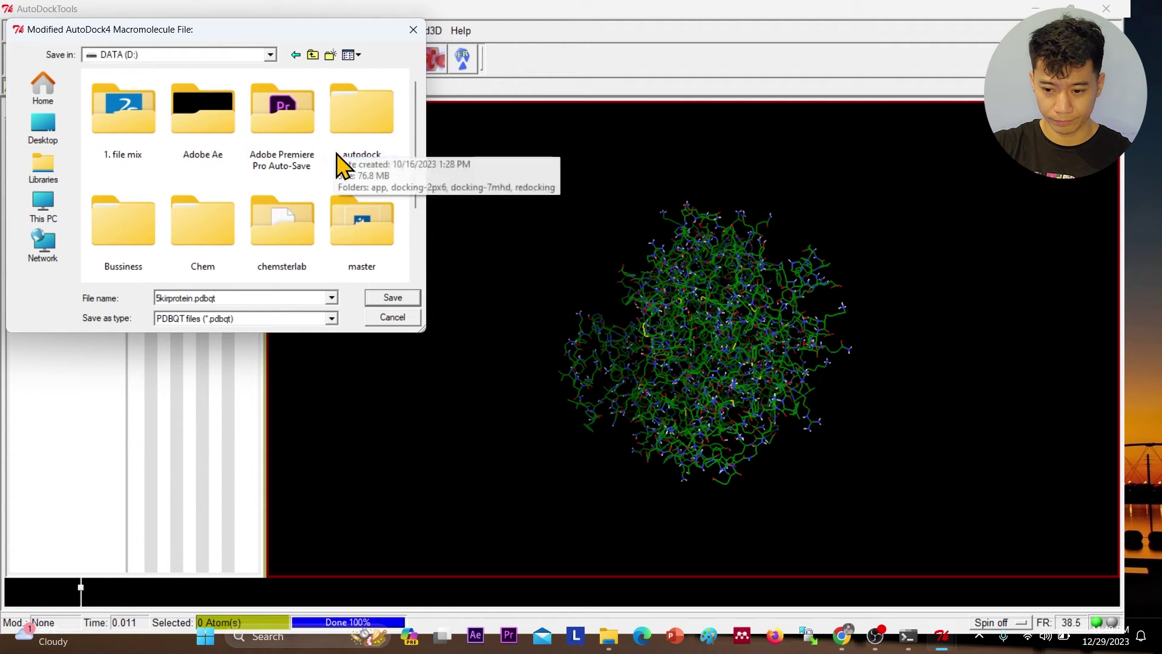
double_click(295, 245)
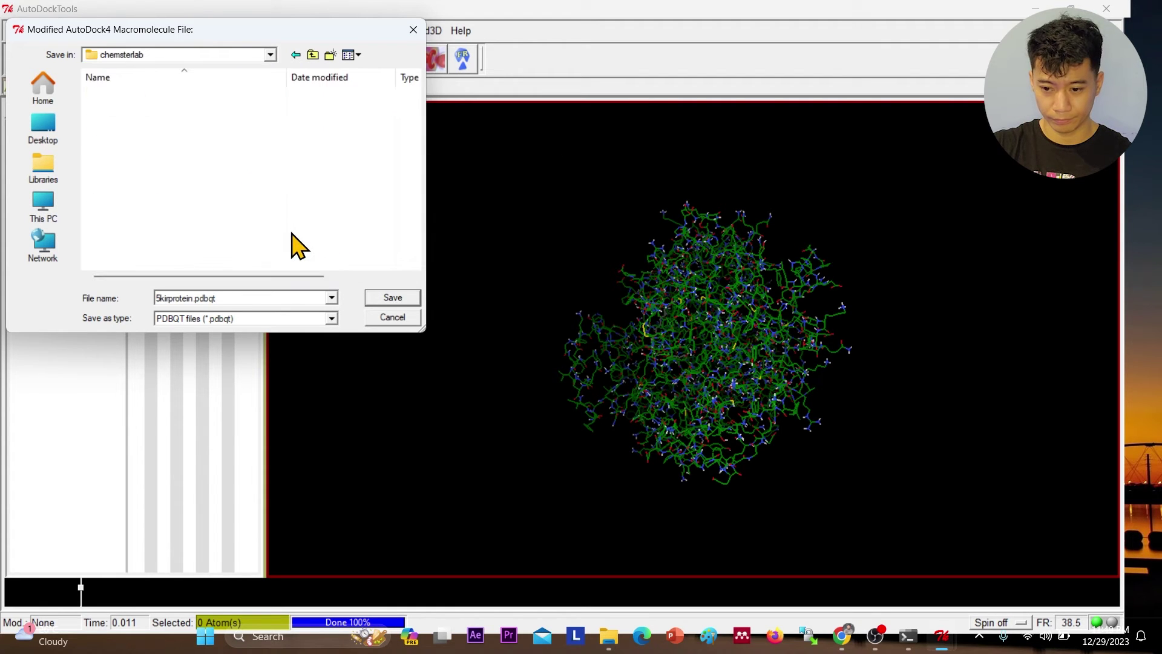
double_click(165, 298)
click(166, 298)
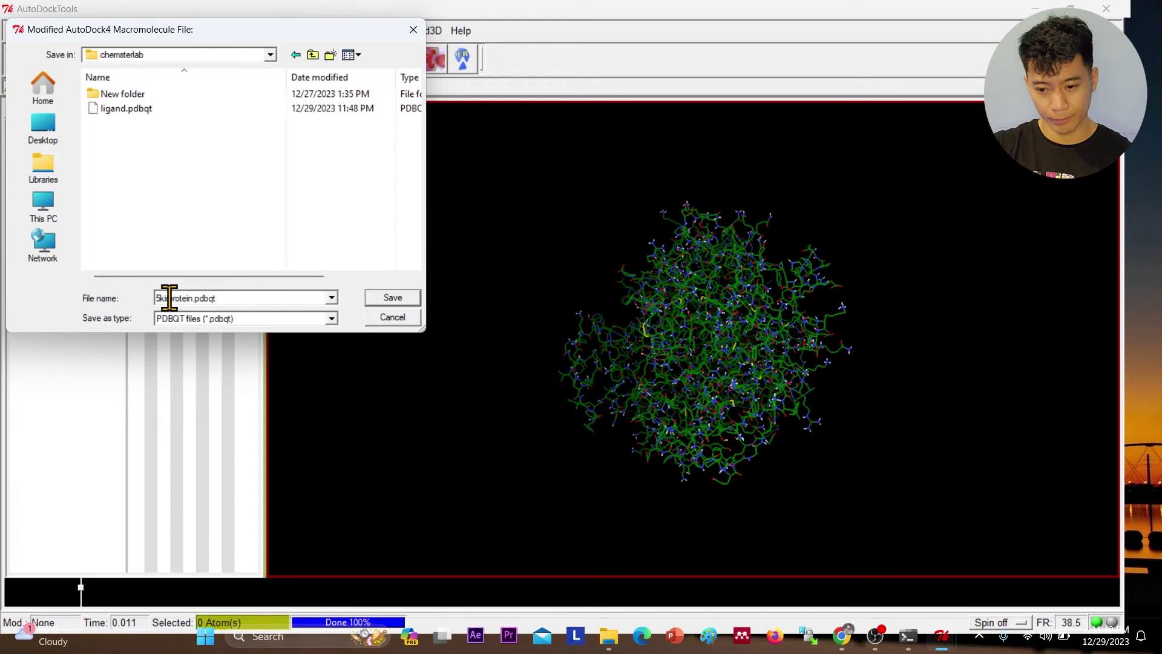
key(BackSpace)
key(BackSpace)
key(BackSpace)
key(BackSpace)
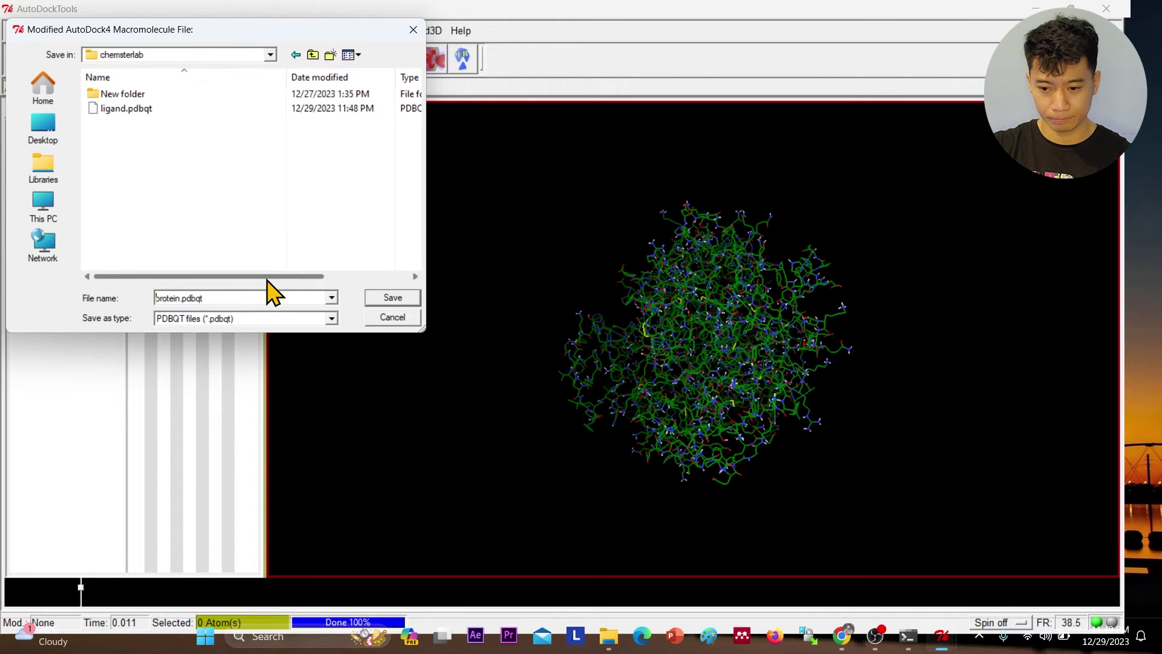
click(388, 298)
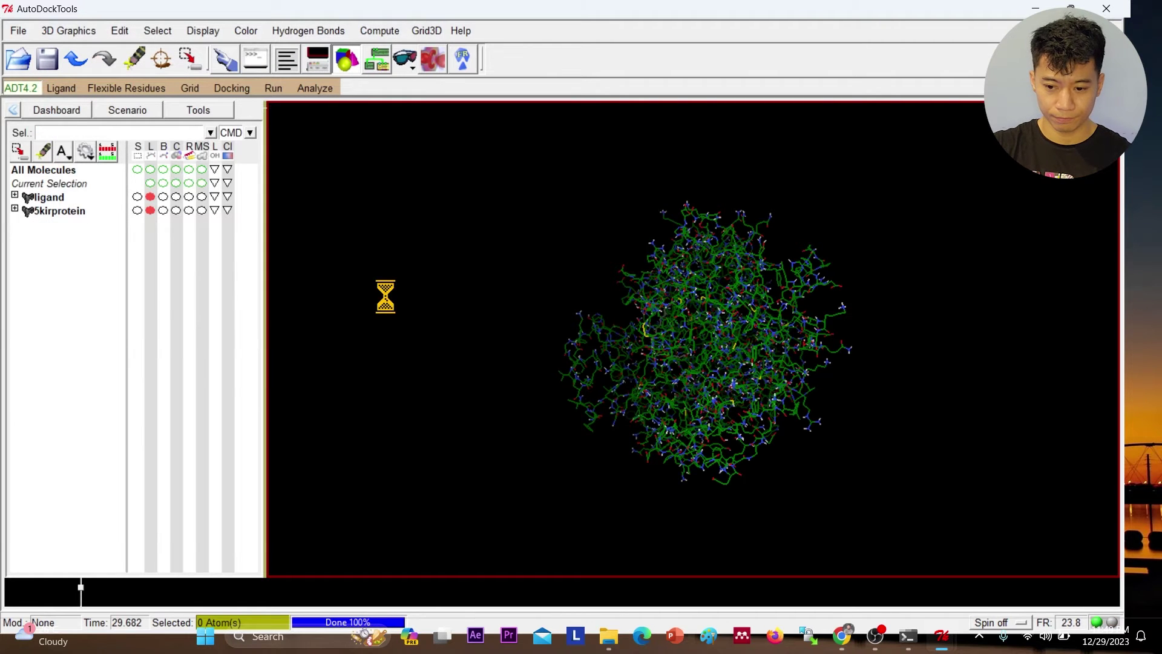
- Switch to File Explorer to check the chemsterlab folder for the new PDBQT files, and return to AutoDockTools
click(607, 640)
drag(349, 483, 210, 371)
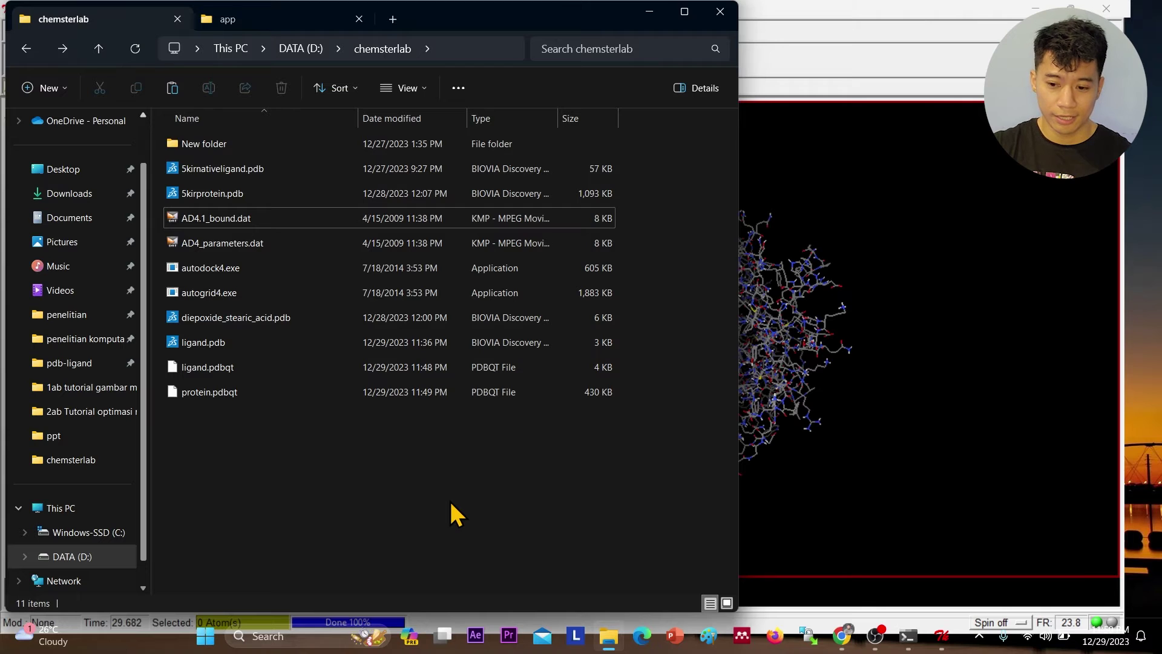
click(774, 47)
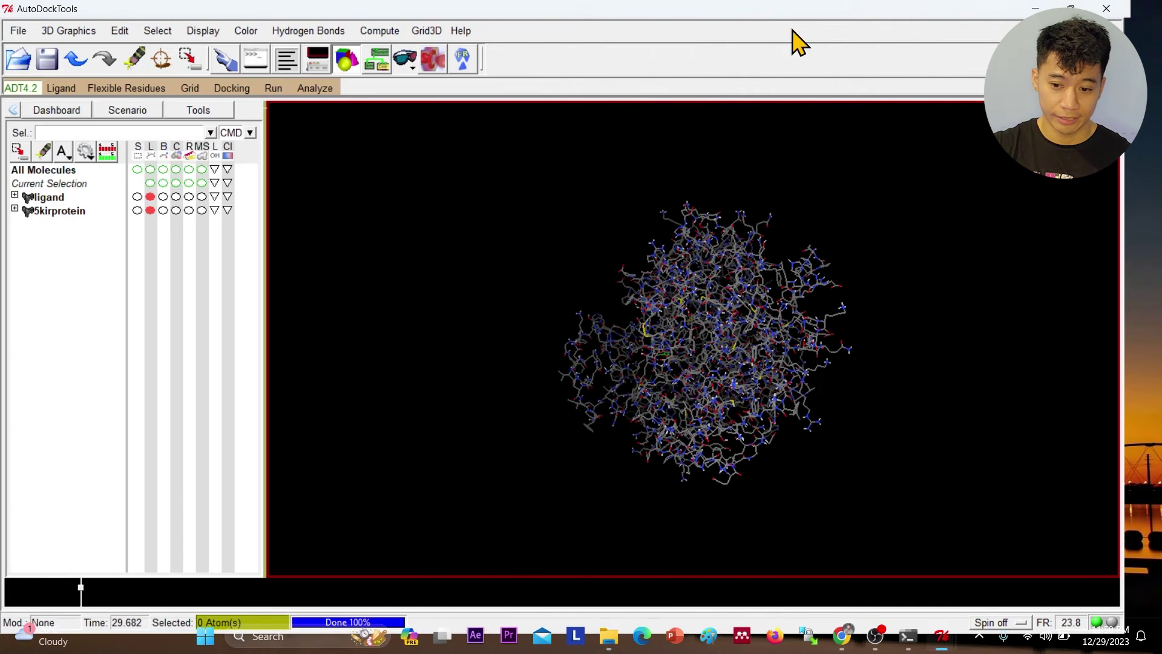
- Set the grid map types by choosing the loaded ligand molecule
click(202, 90)
mouse_move(238, 155)
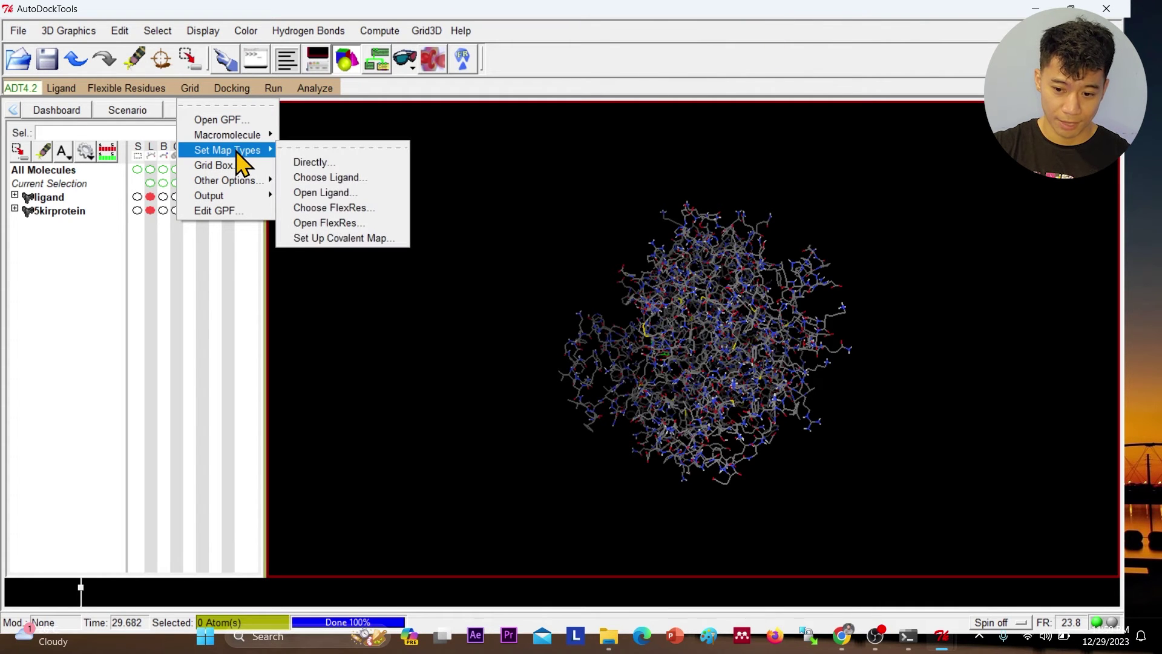
click(327, 177)
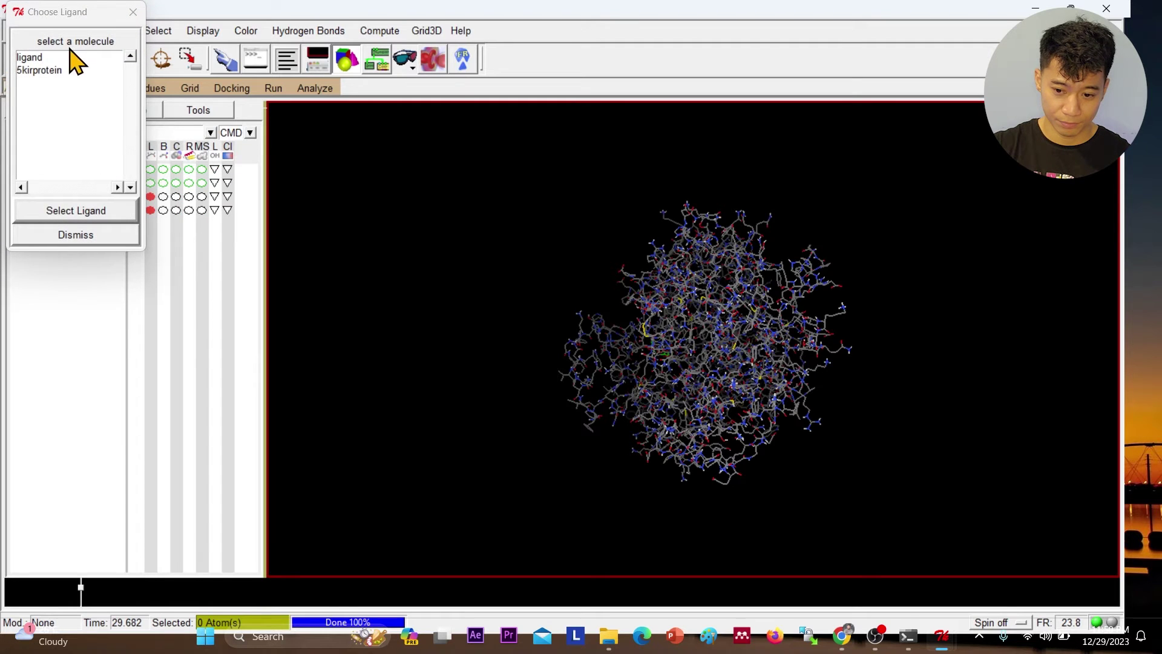
click(42, 57)
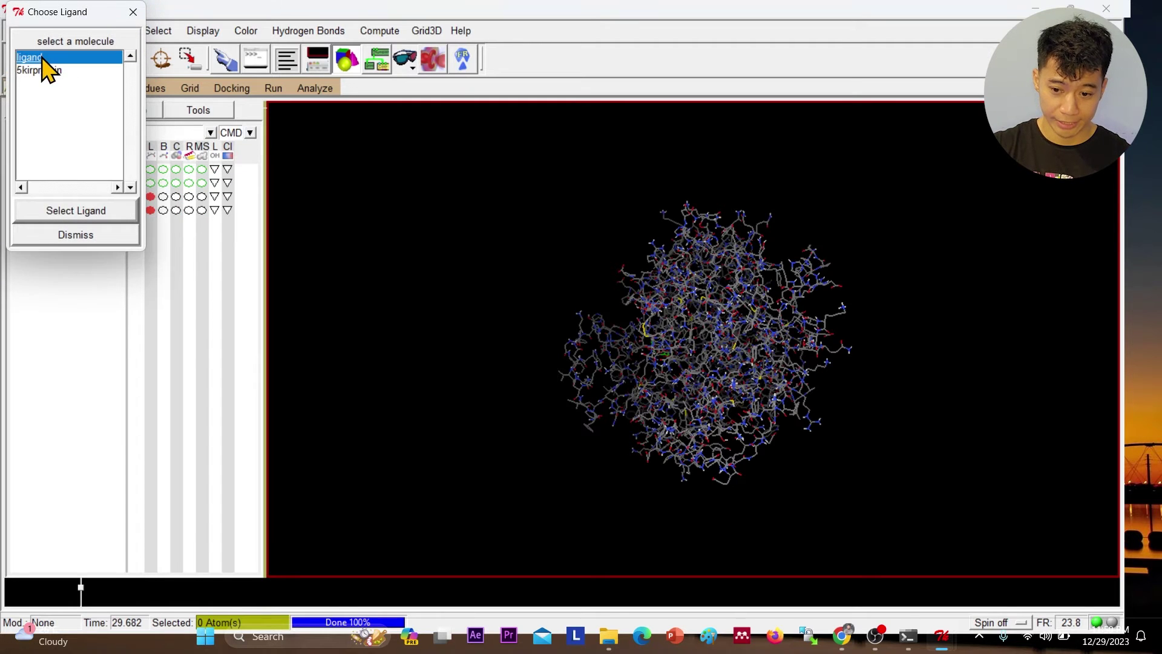
click(115, 211)
- Open the grid box options and center the grid box on the ligand
click(193, 89)
click(215, 165)
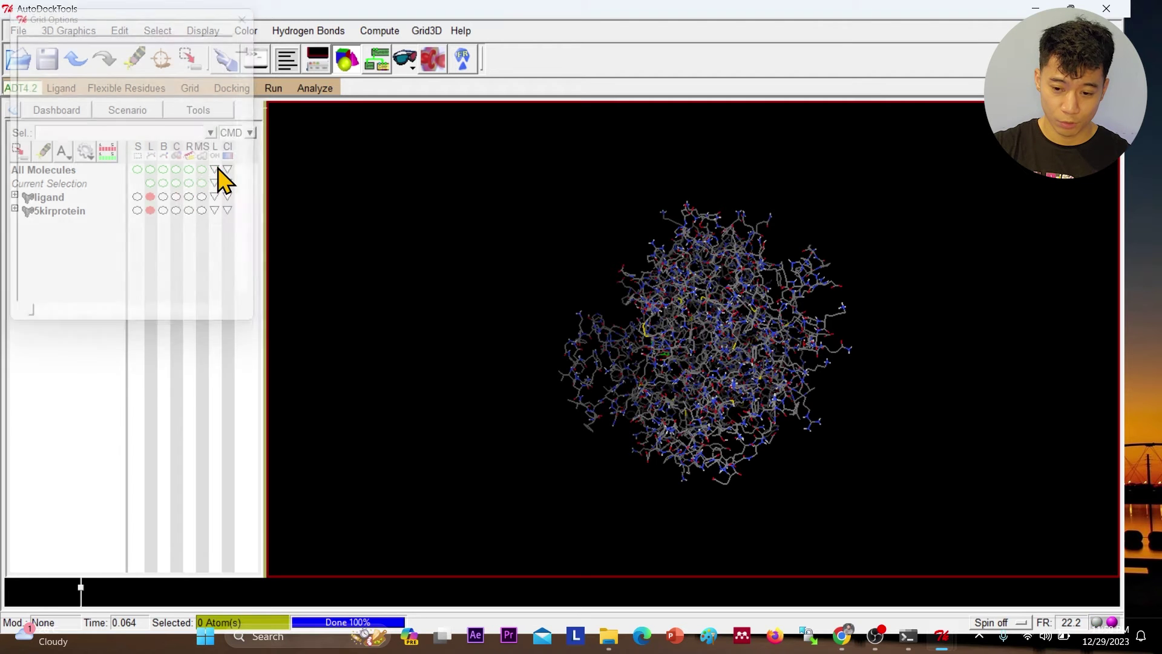
click(108, 43)
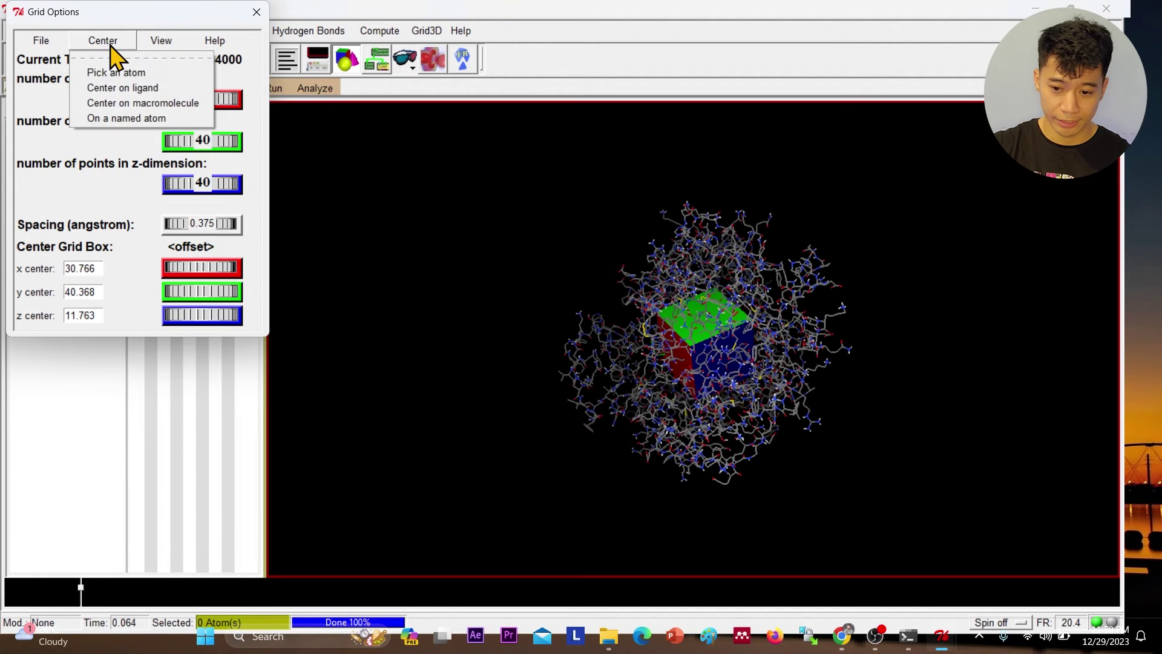
click(121, 89)
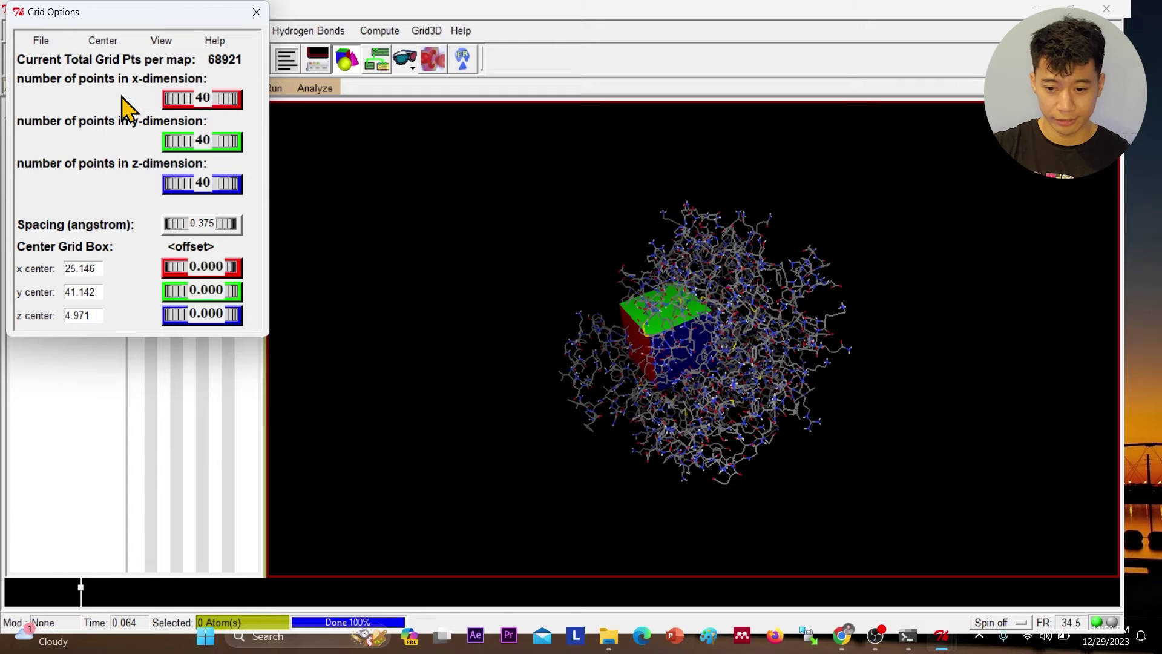
- Reduce the grid box to 34 points in x and 38 in y, and inspect its fit within the protein
mouse_move(184, 98)
mouse_down()
mouse_move(215, 97)
mouse_move(182, 98)
mouse_up()
mouse_move(199, 141)
mouse_down()
mouse_move(218, 140)
mouse_move(185, 140)
mouse_up()
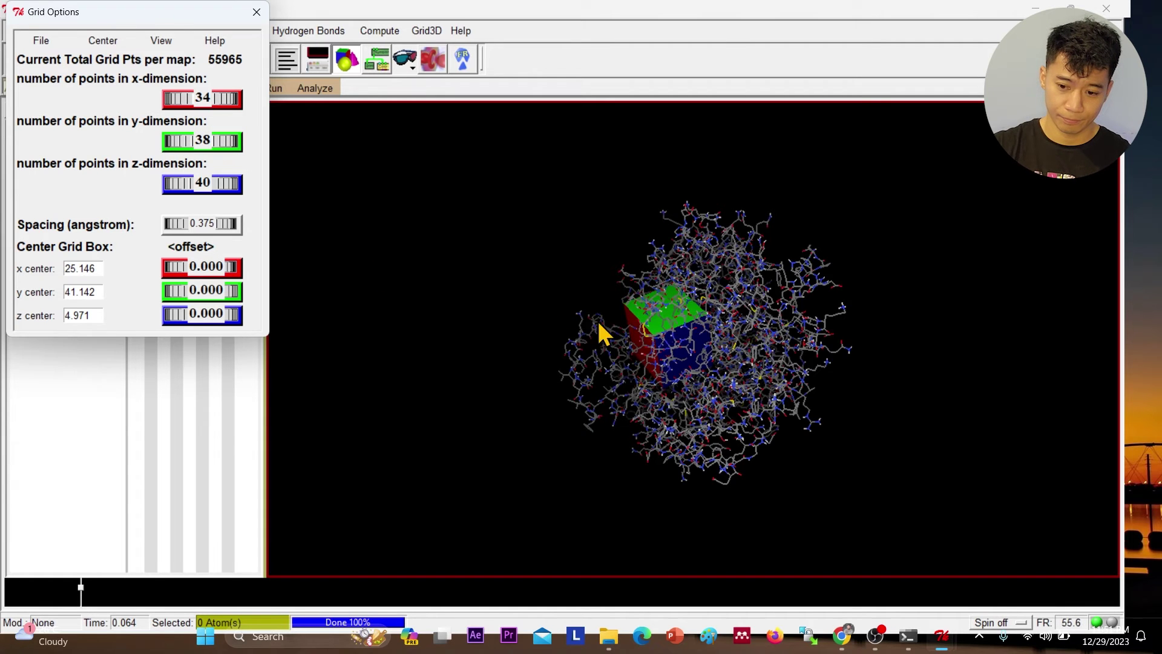
drag(585, 317, 532, 340)
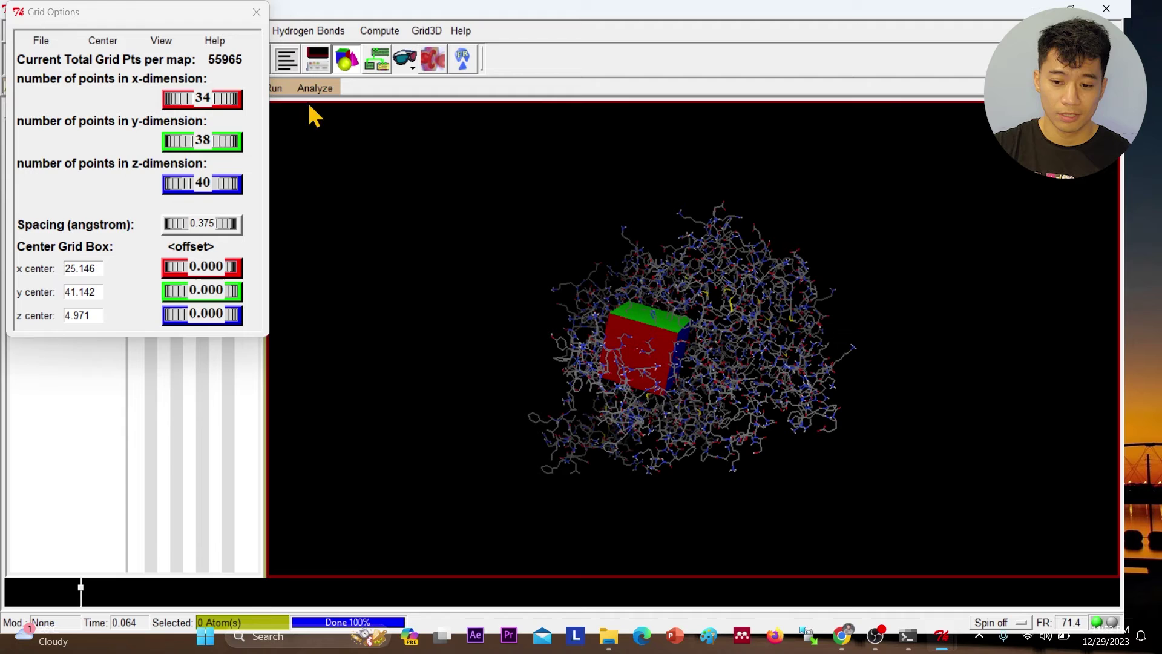
- Set the grid box to 40 points in x and 40 in y, and close the grid options saving the current settings
drag(198, 99, 211, 96)
mouse_move(197, 141)
mouse_down()
mouse_move(198, 124)
mouse_move(201, 139)
mouse_up()
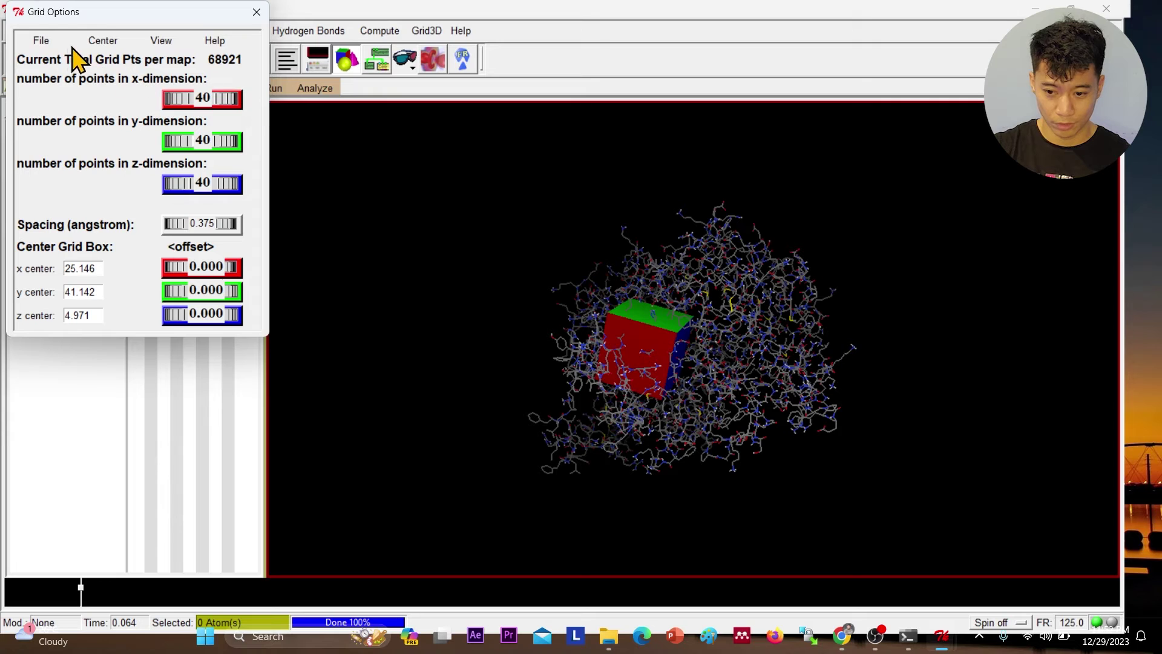
click(41, 39)
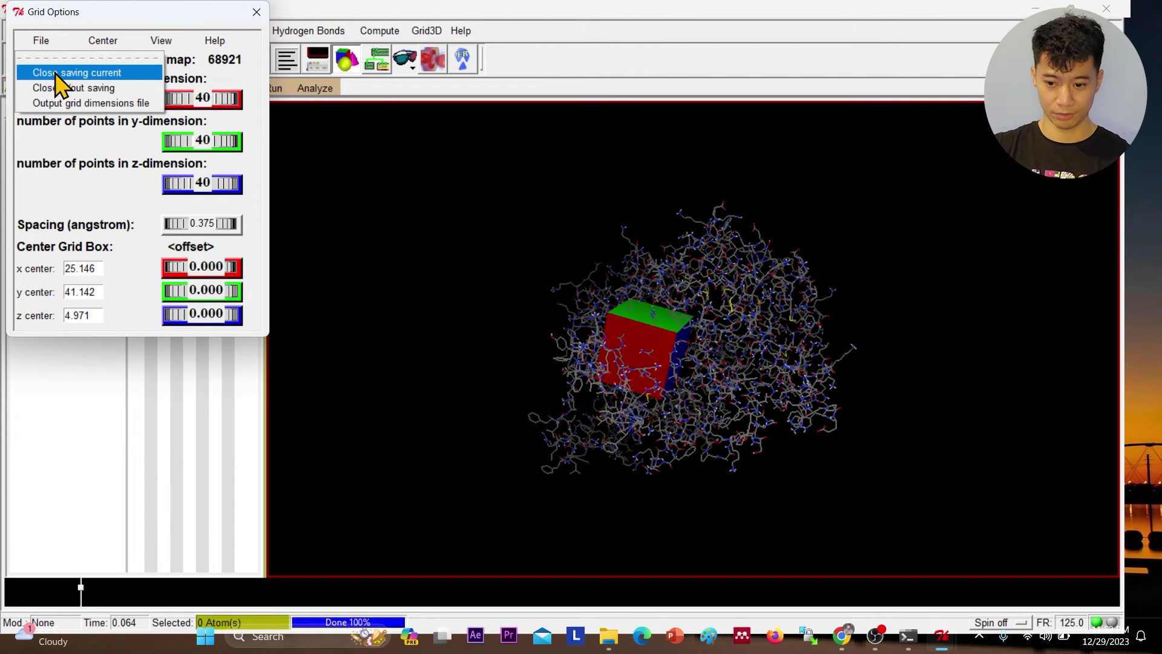
click(55, 73)
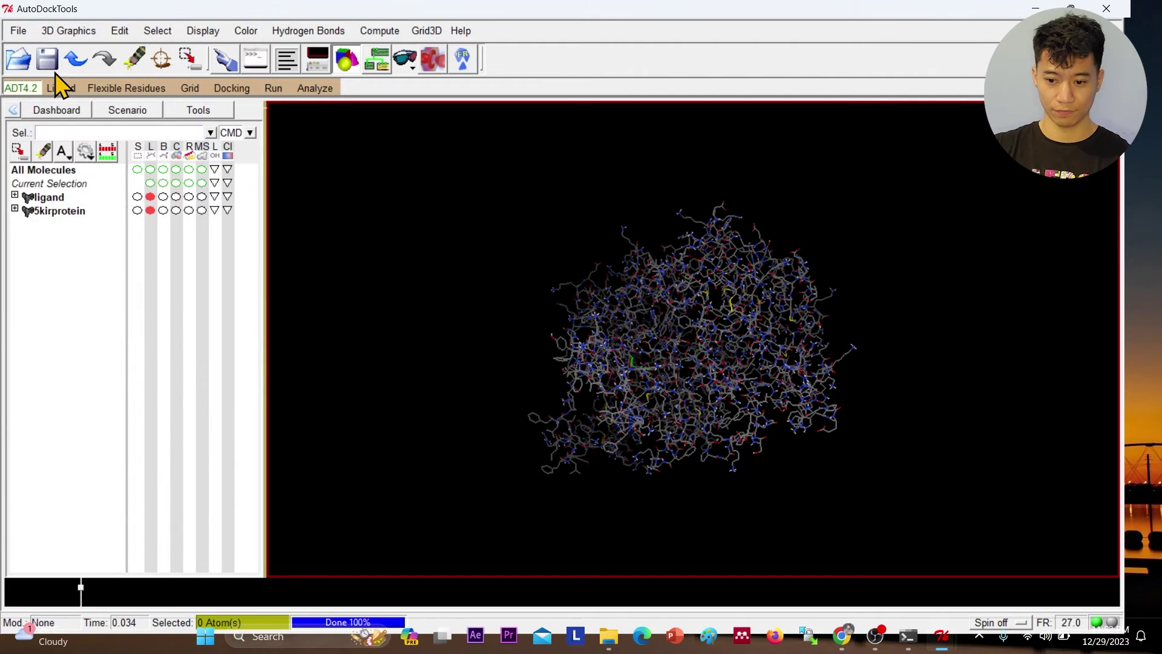
- Save the grid parameter file as docking.gpf in the chemsterlab folder on D:, check it in File Explorer and return to AutoDockTools
click(189, 91)
mouse_move(218, 198)
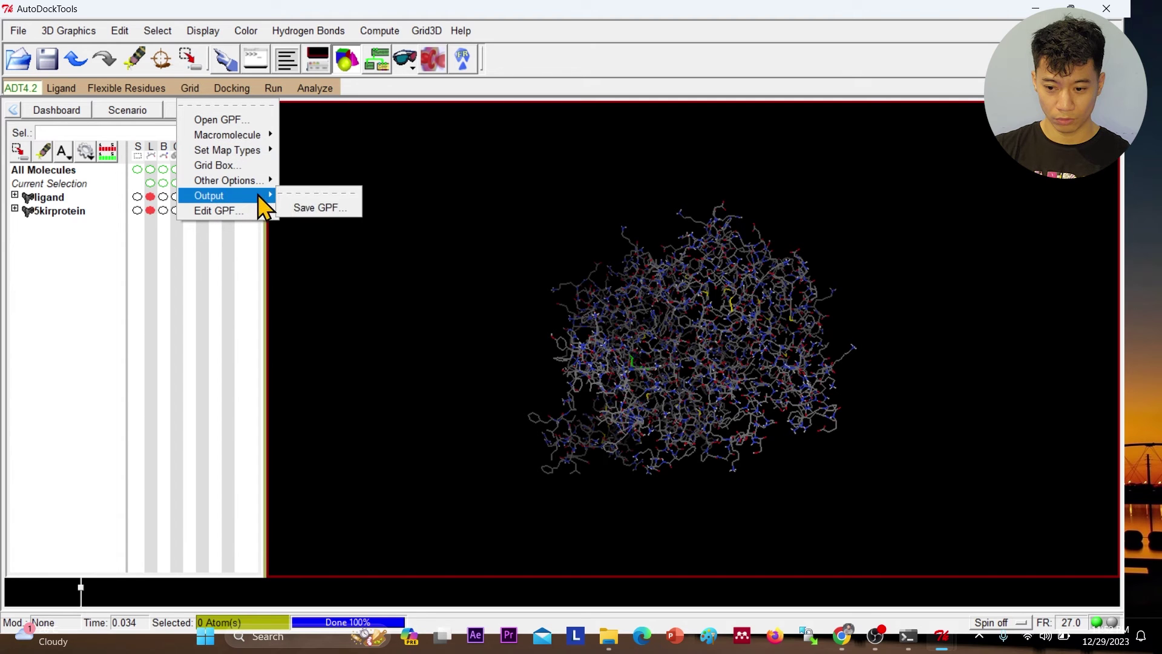
click(300, 208)
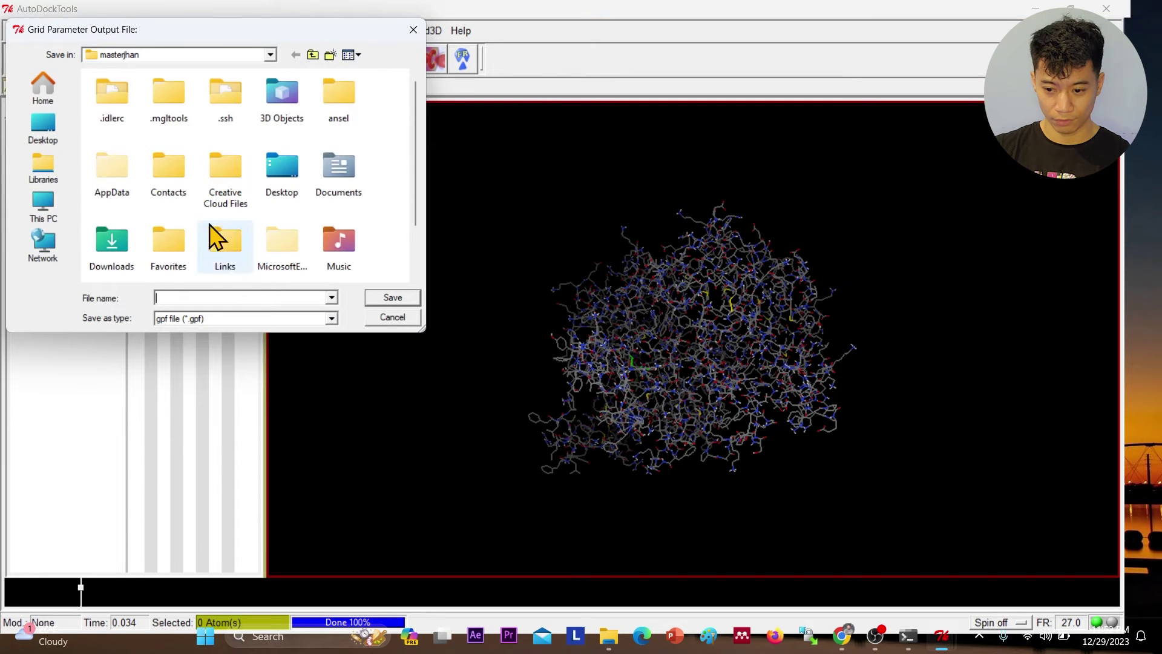
click(54, 211)
double_click(181, 160)
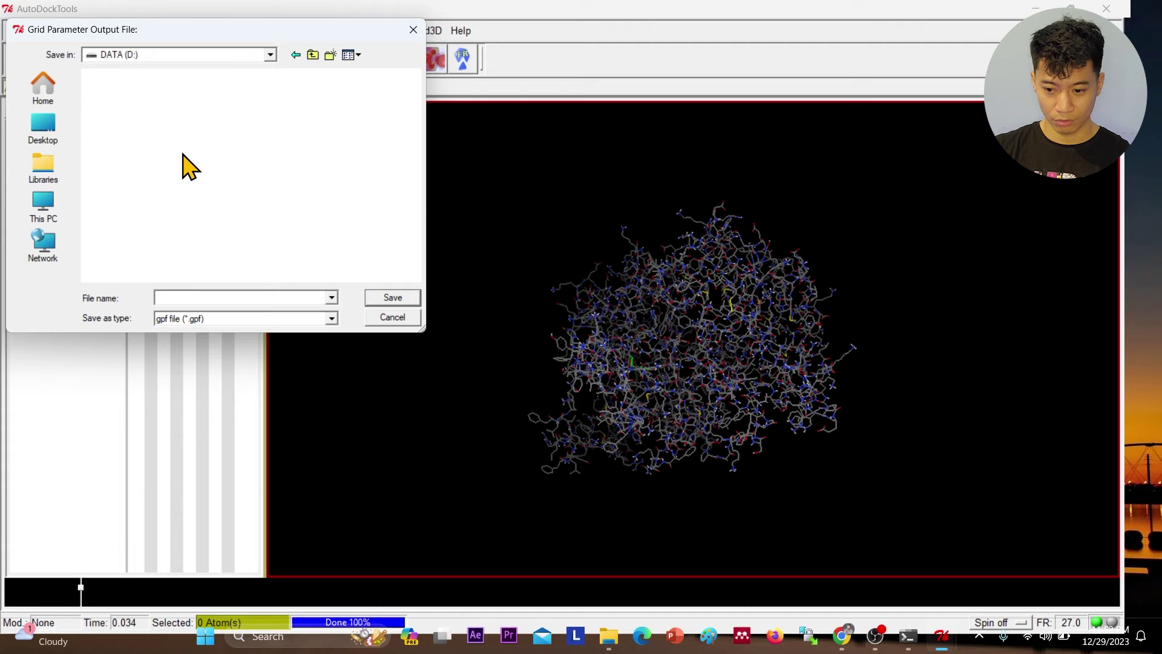
double_click(296, 231)
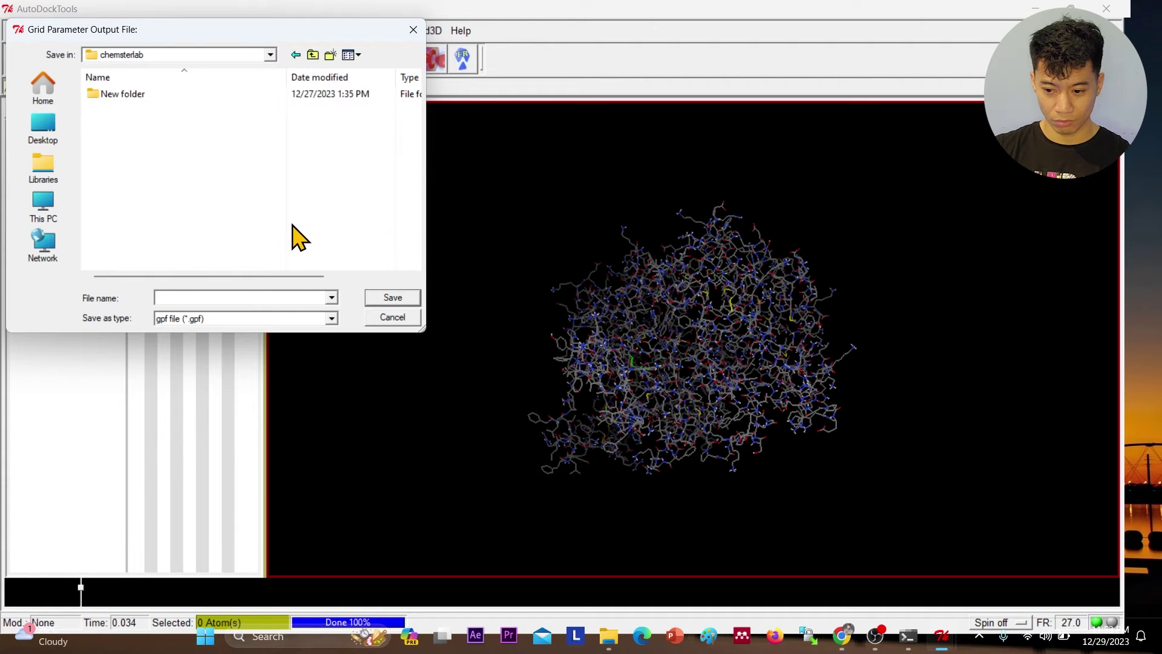
click(236, 298)
text(docking.gpf)
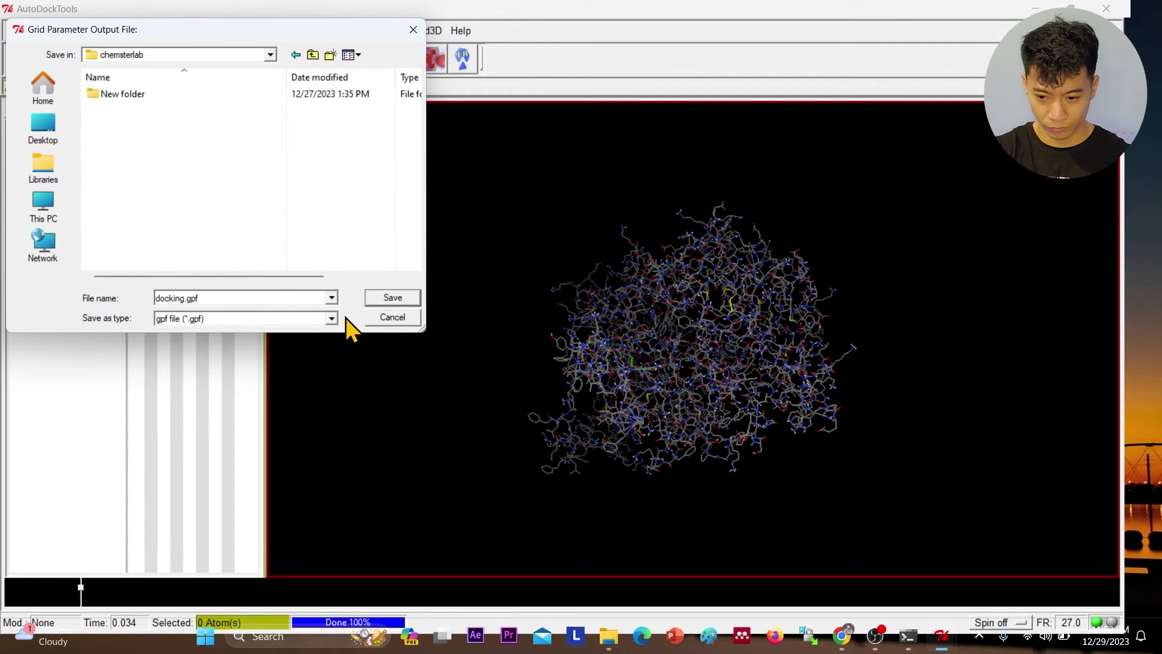
click(392, 297)
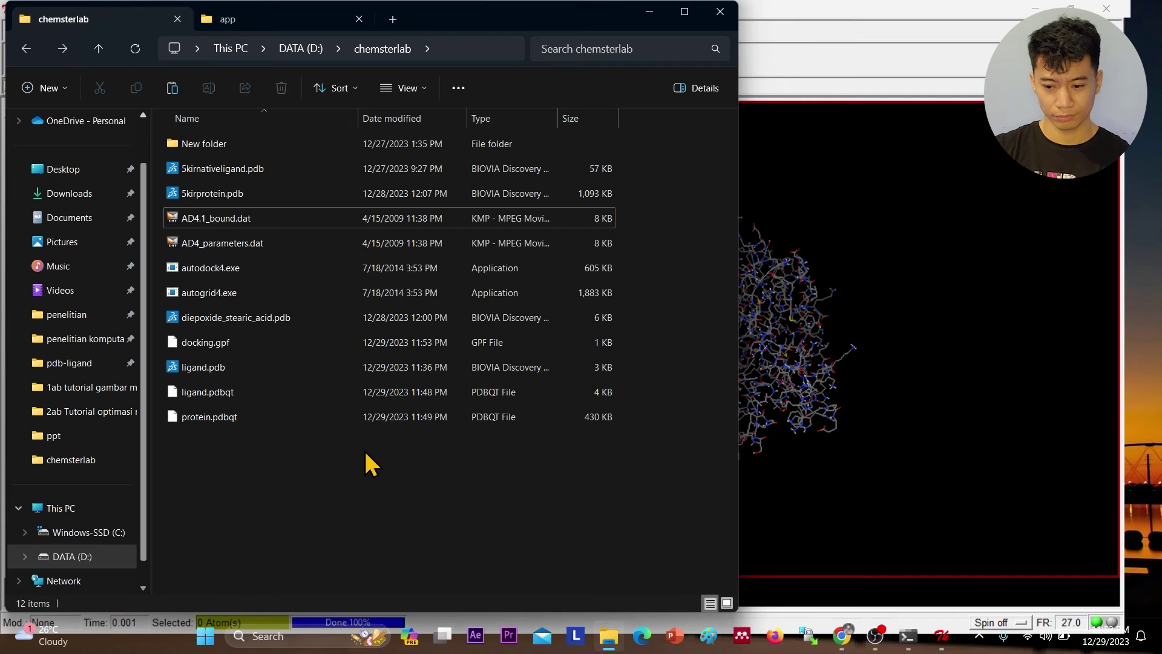
click(231, 342)
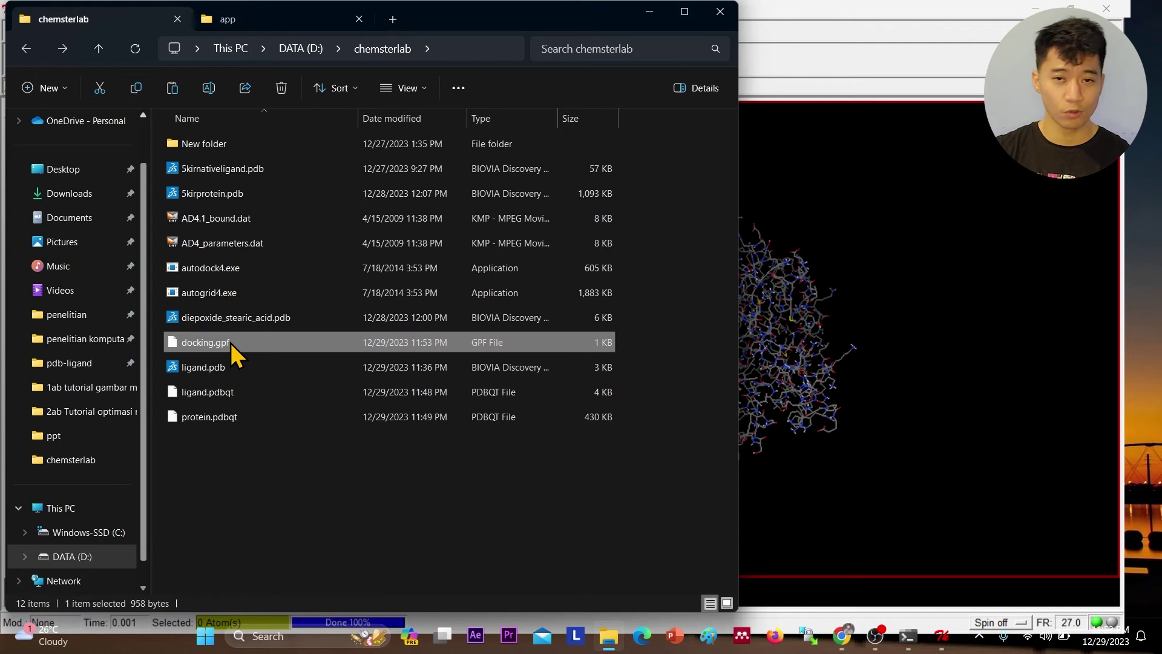
click(798, 76)
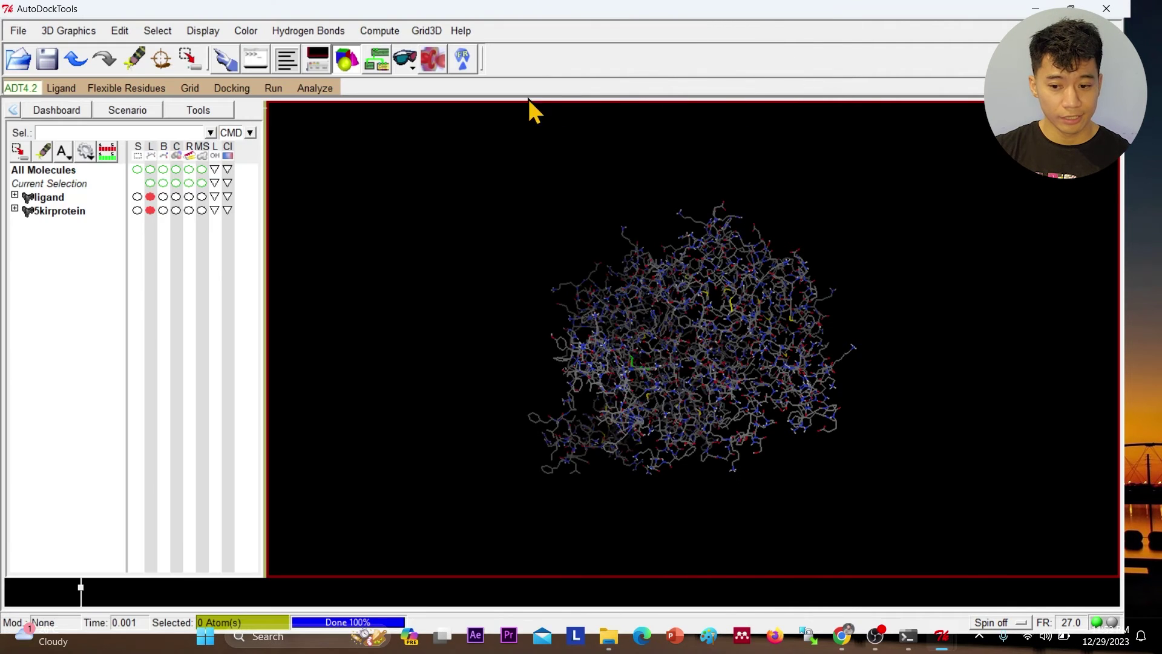
- Set protein.pdbqt from the chemsterlab folder on D: as the macromolecule for docking
click(236, 88)
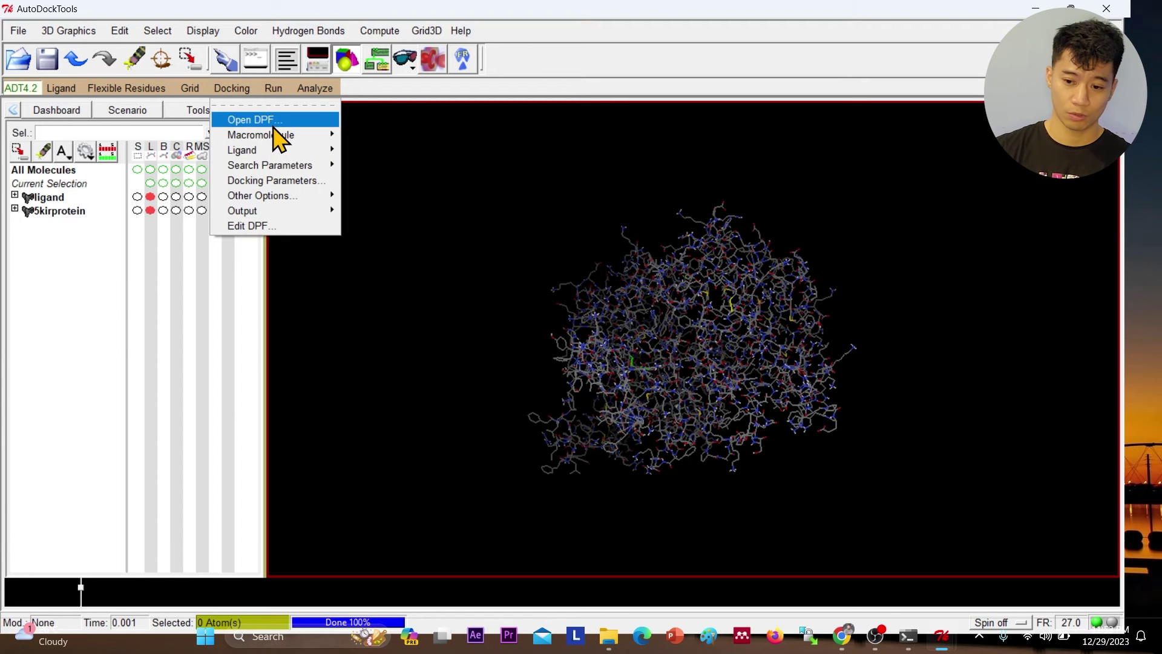
mouse_move(274, 138)
click(378, 148)
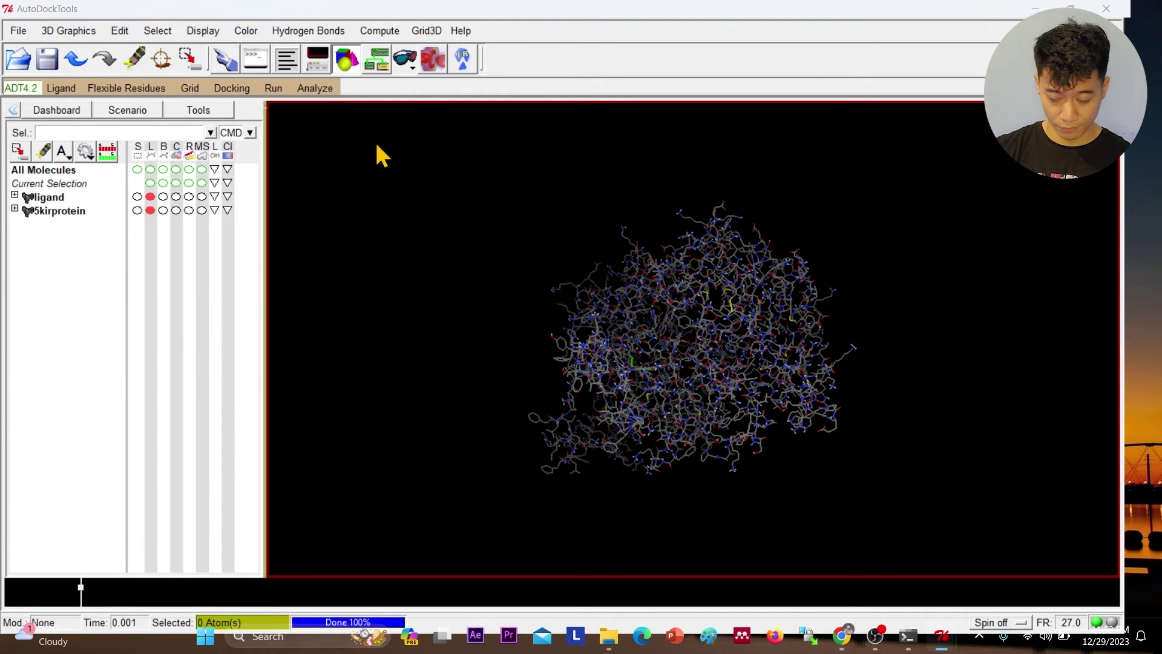
click(43, 206)
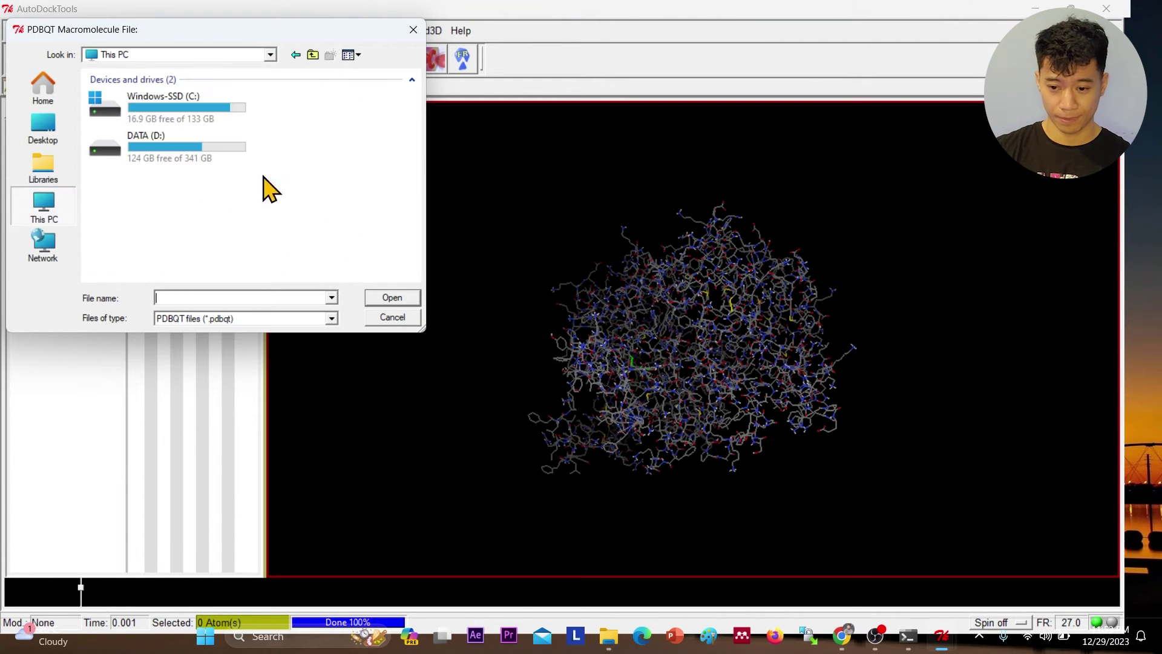
double_click(225, 158)
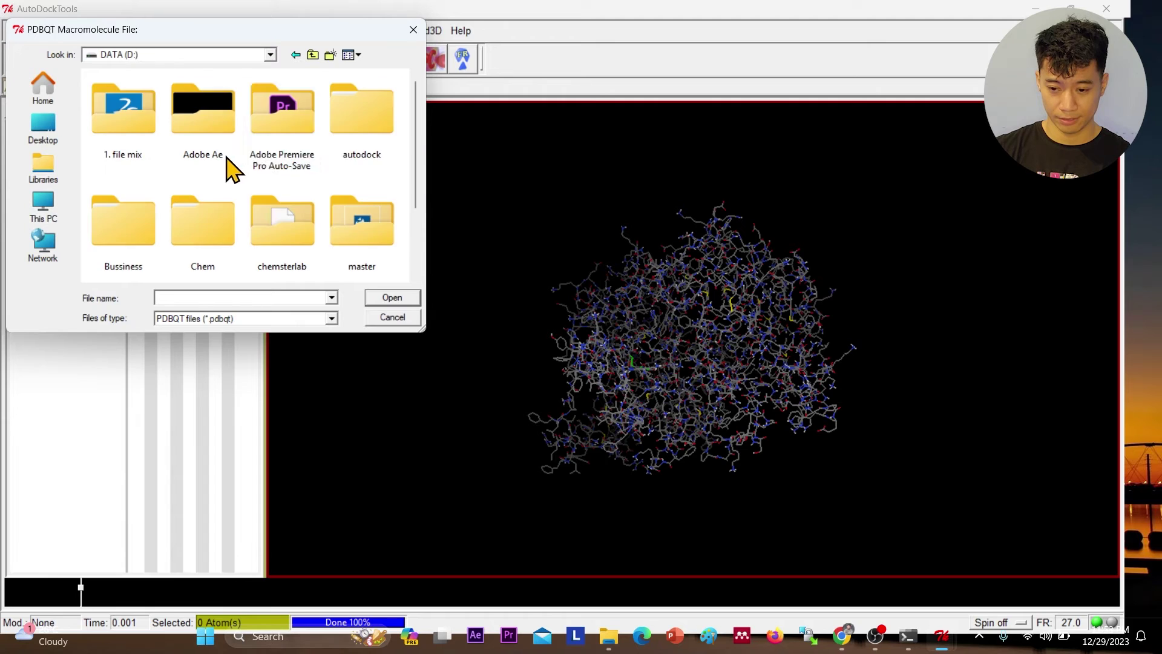
double_click(297, 227)
click(164, 127)
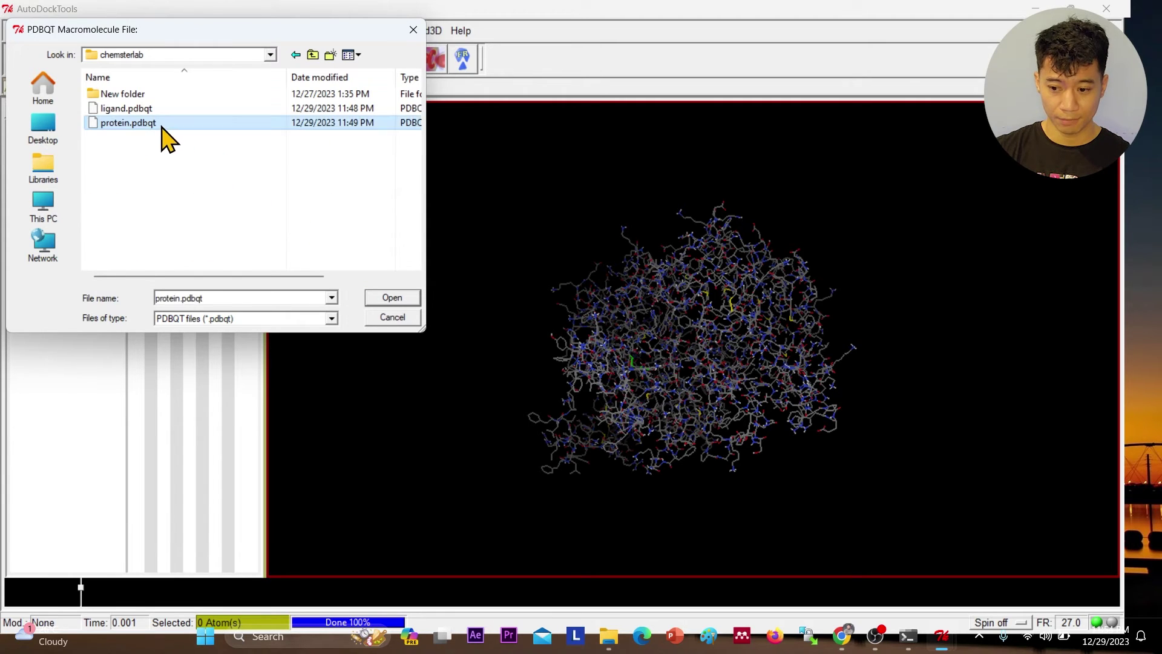
click(392, 298)
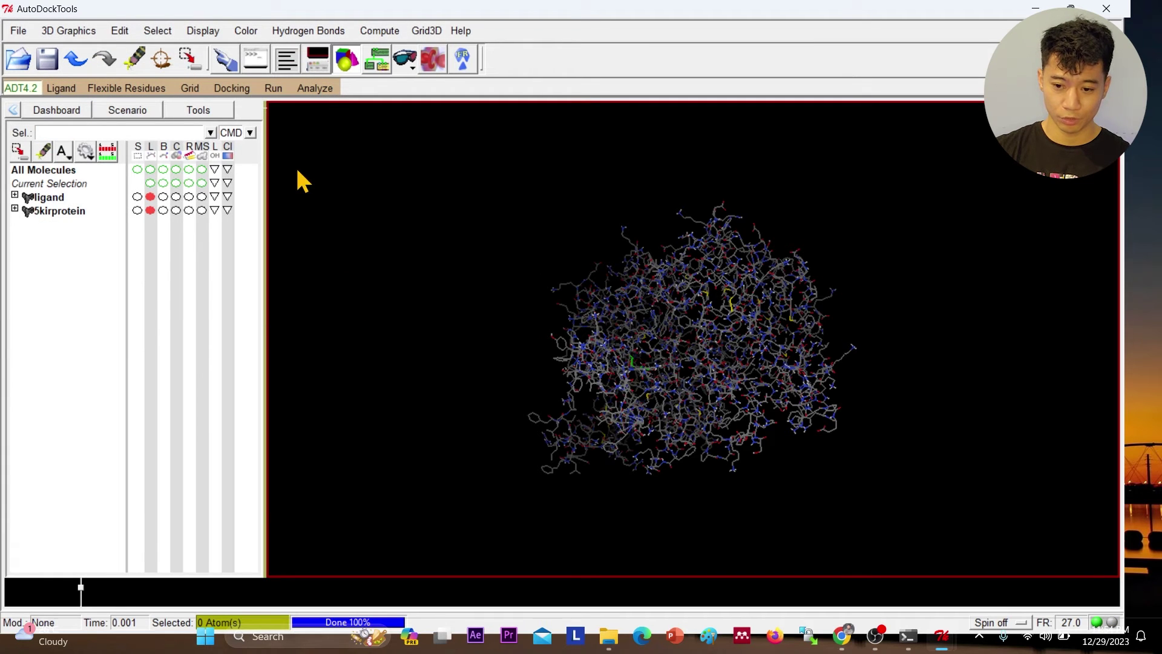
- Choose the loaded ligand molecule for docking and accept its ligand parameters with random initial position, dihedral offset and dihedrals
click(245, 91)
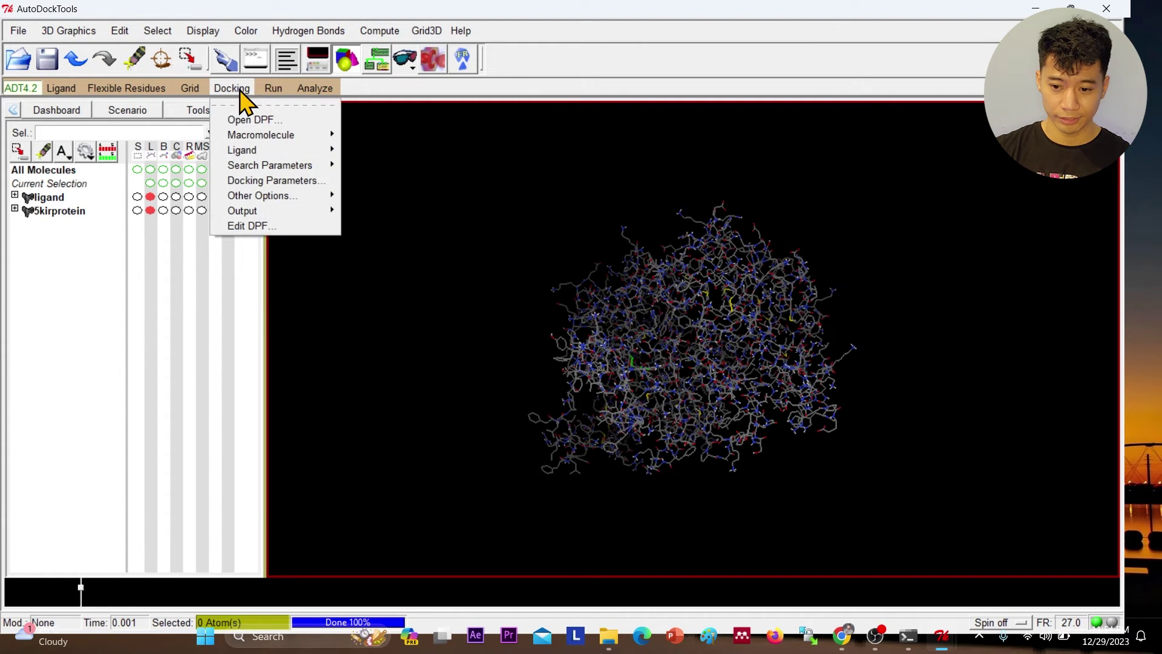
mouse_move(271, 152)
click(362, 163)
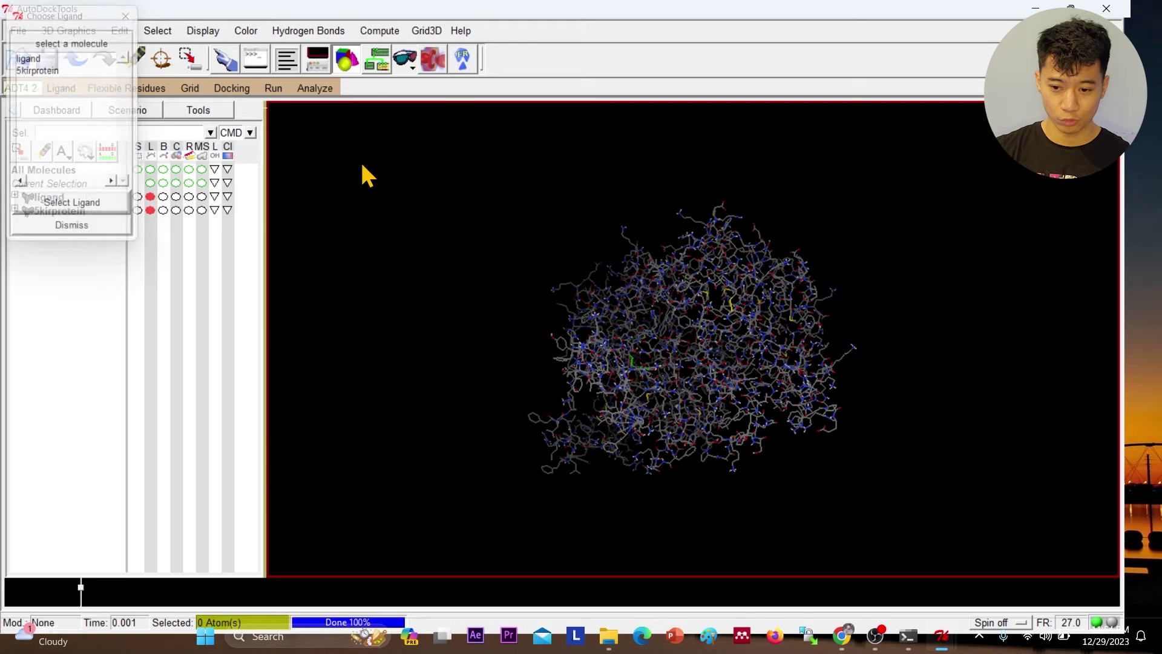
click(79, 59)
click(115, 213)
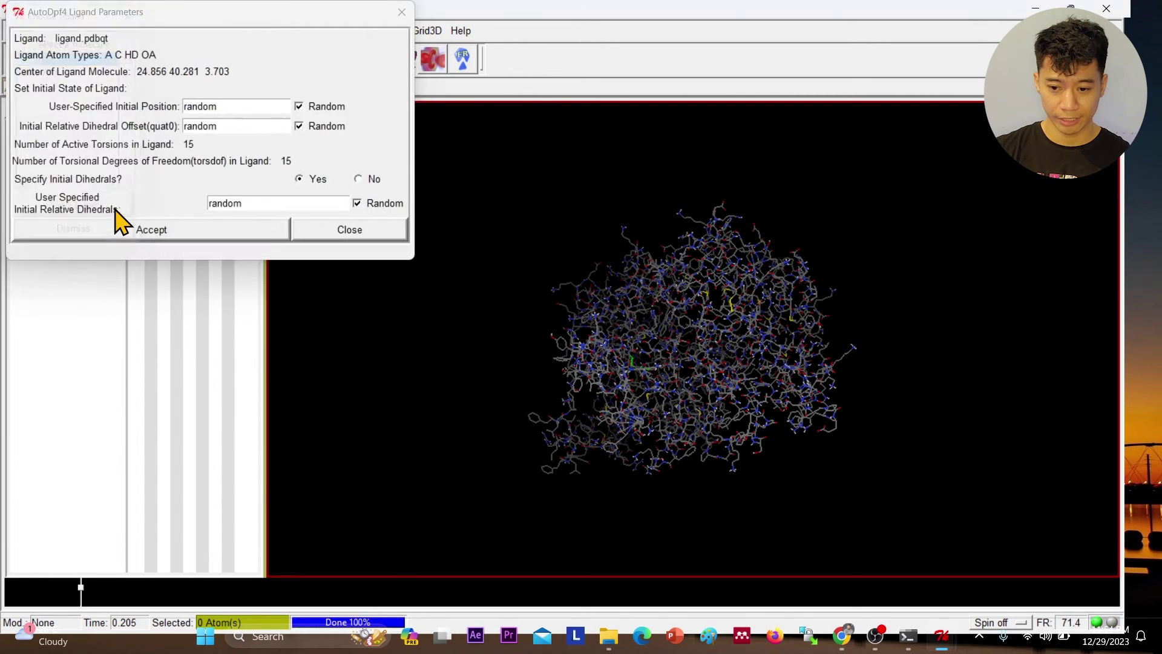
click(135, 235)
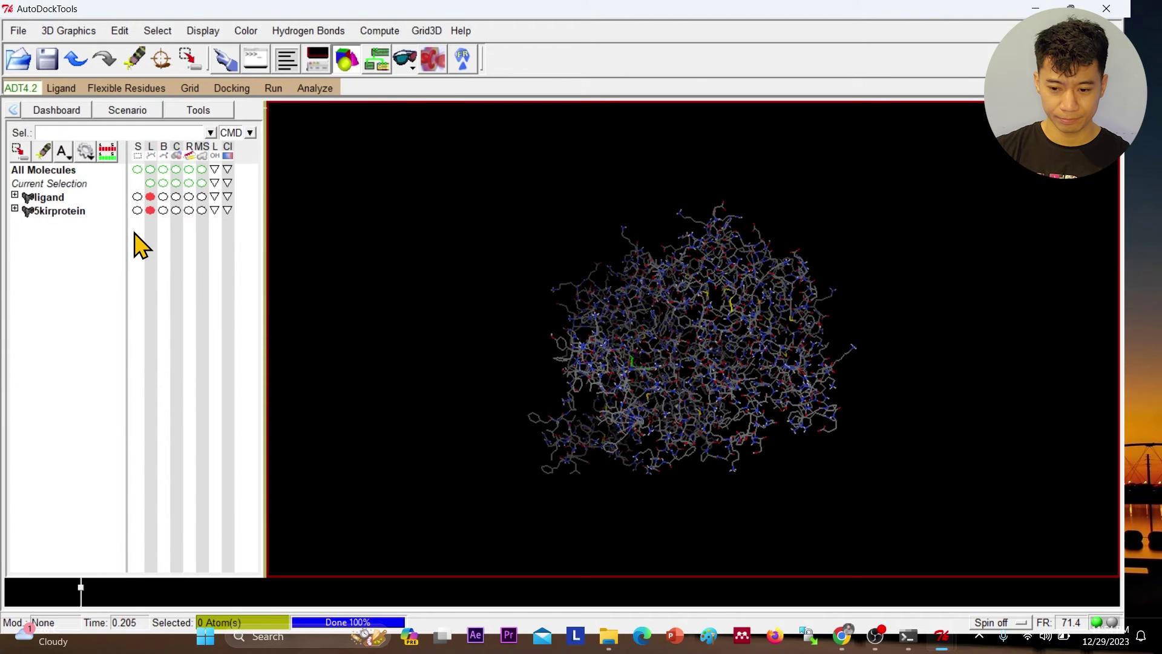
- Accept the Genetic Algorithm search parameters with 10 GA runs
click(234, 91)
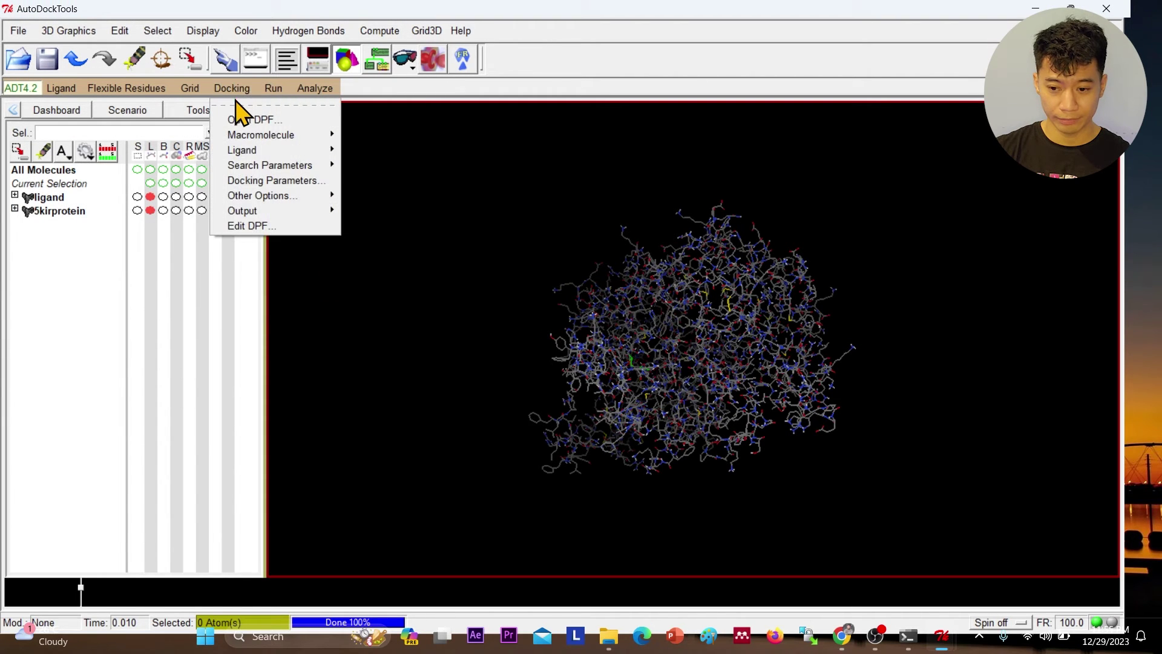
mouse_move(271, 166)
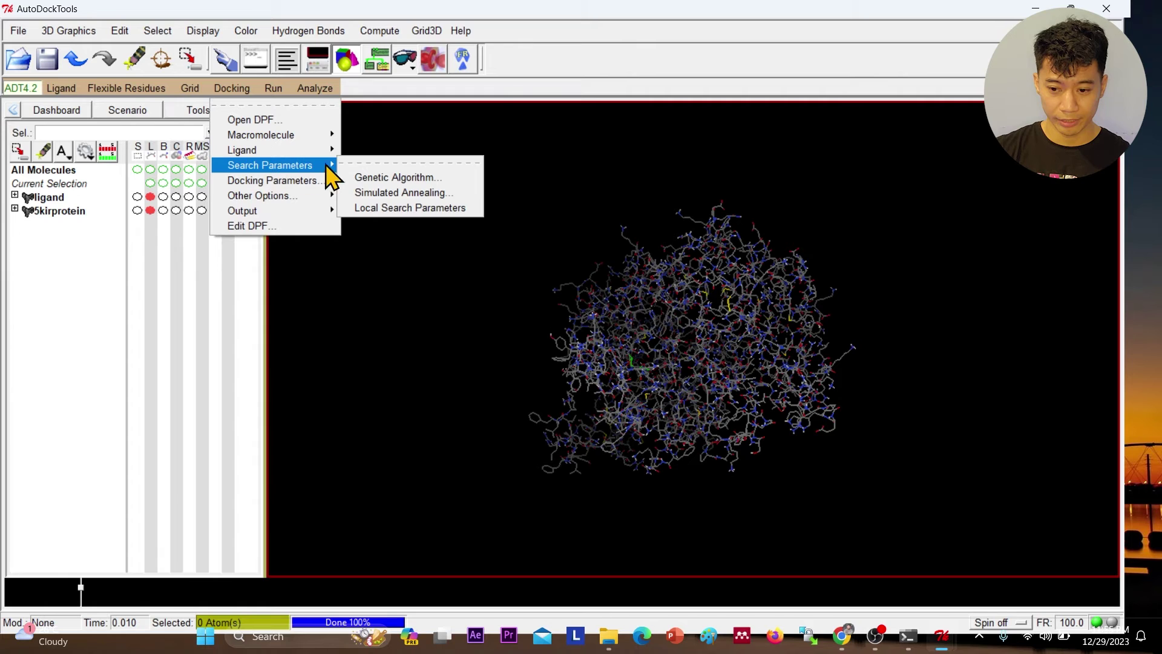
click(364, 178)
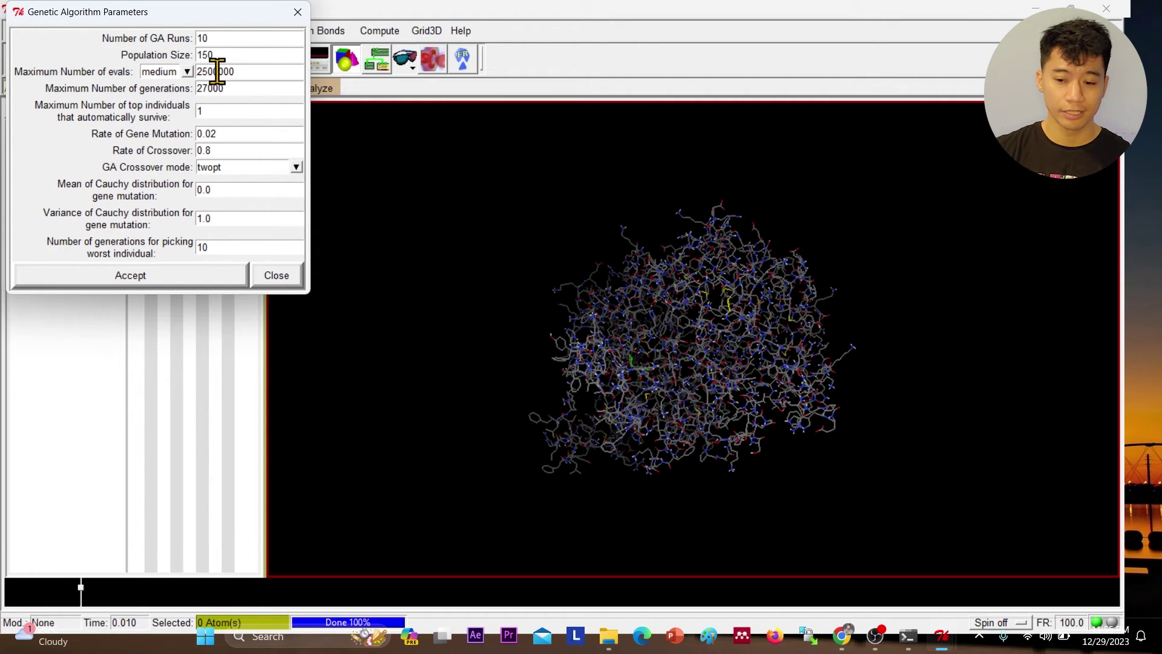
click(228, 40)
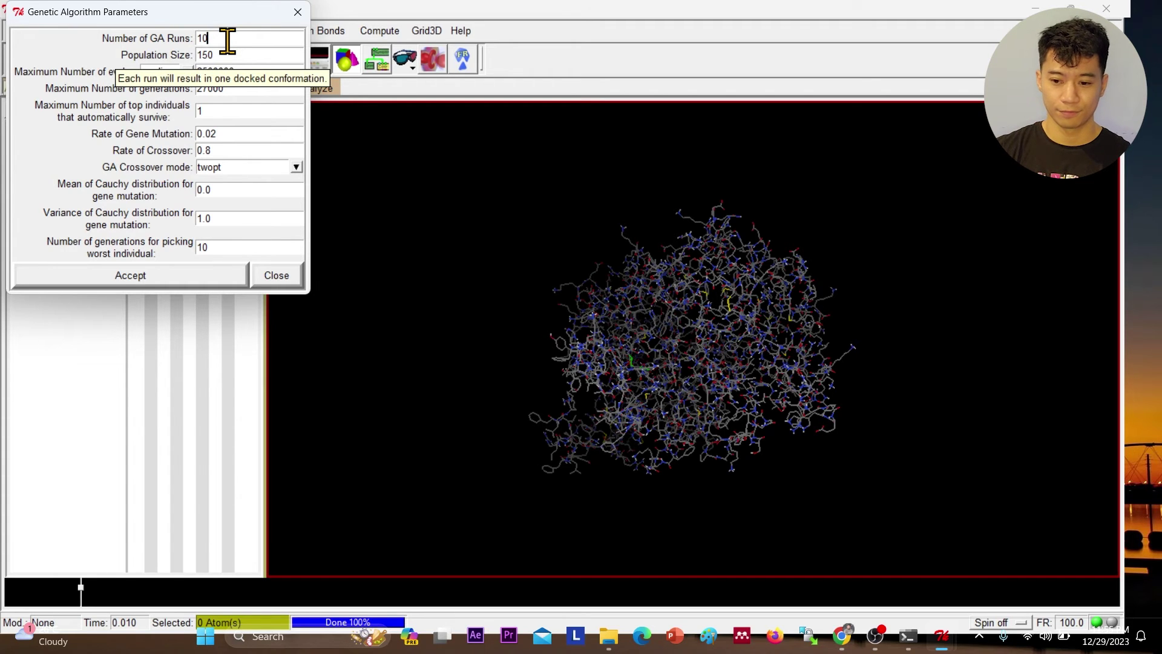
text(0)
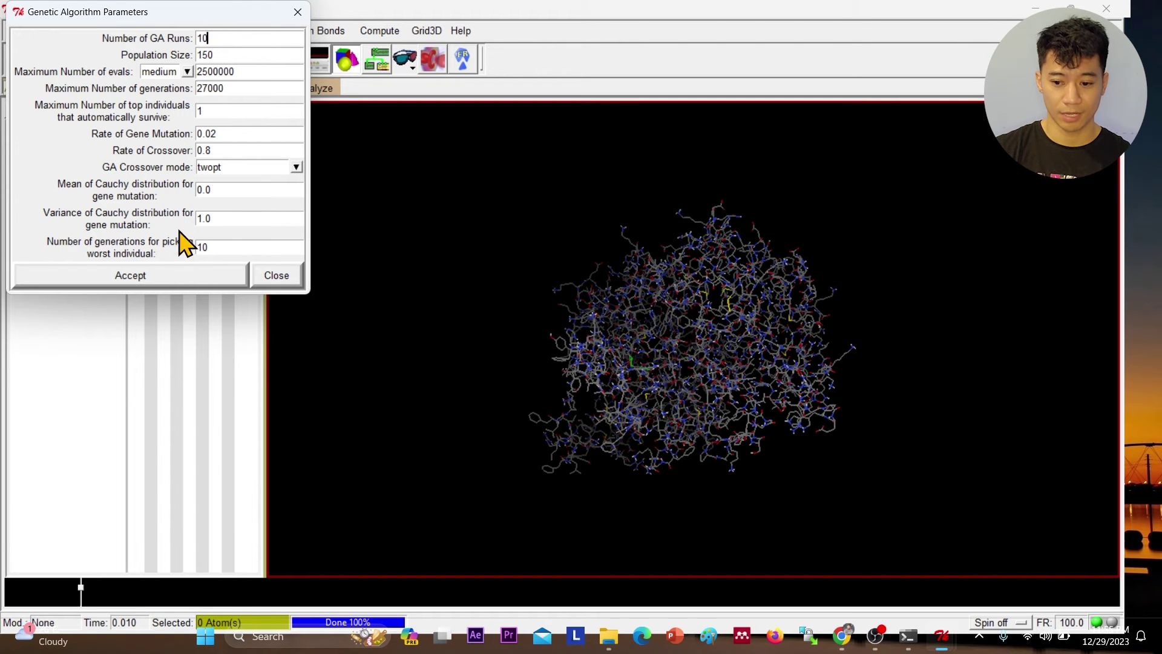
click(169, 275)
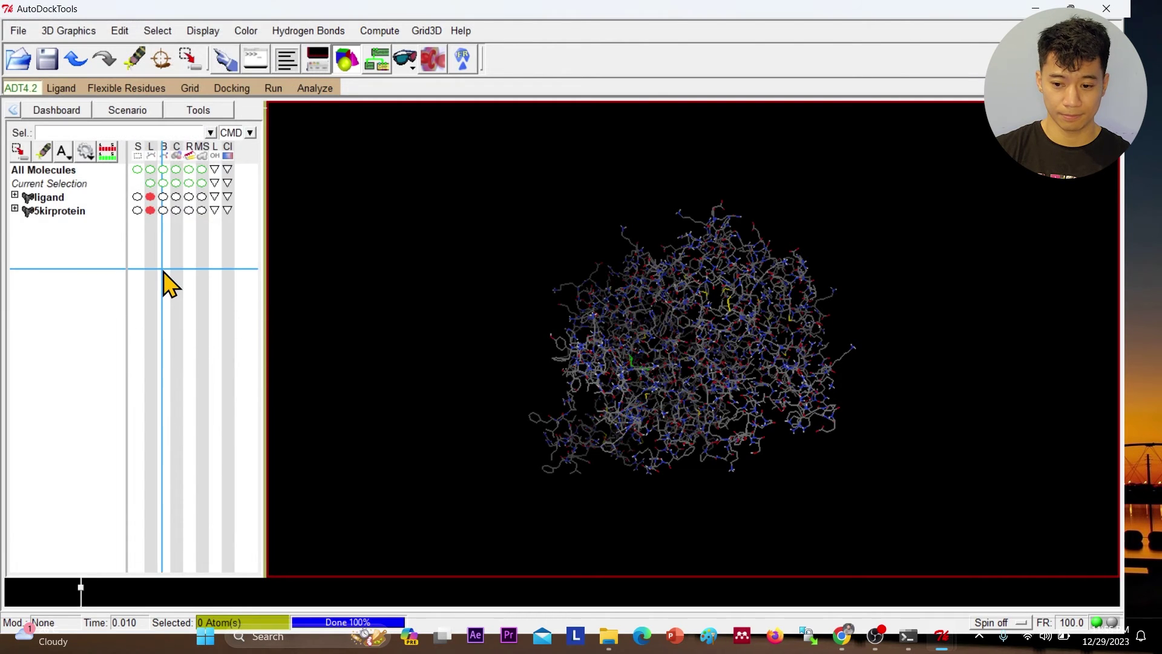
- Accept the docking run options with defaults for the random number generator, energy, step size and output format
click(232, 89)
click(264, 181)
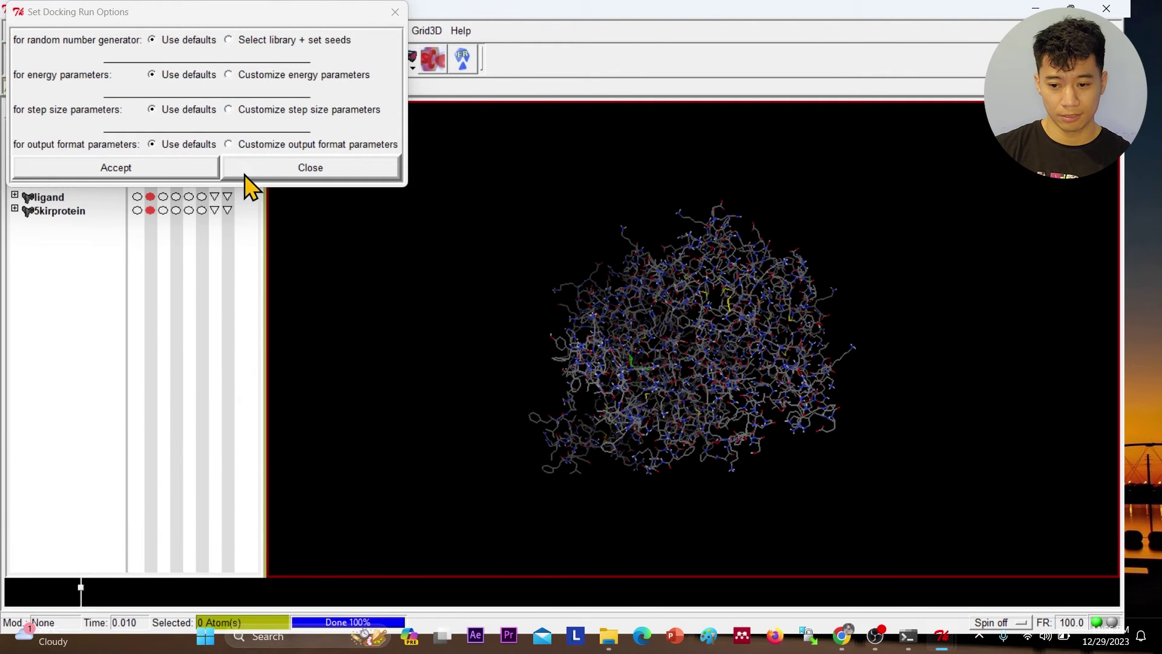
click(178, 171)
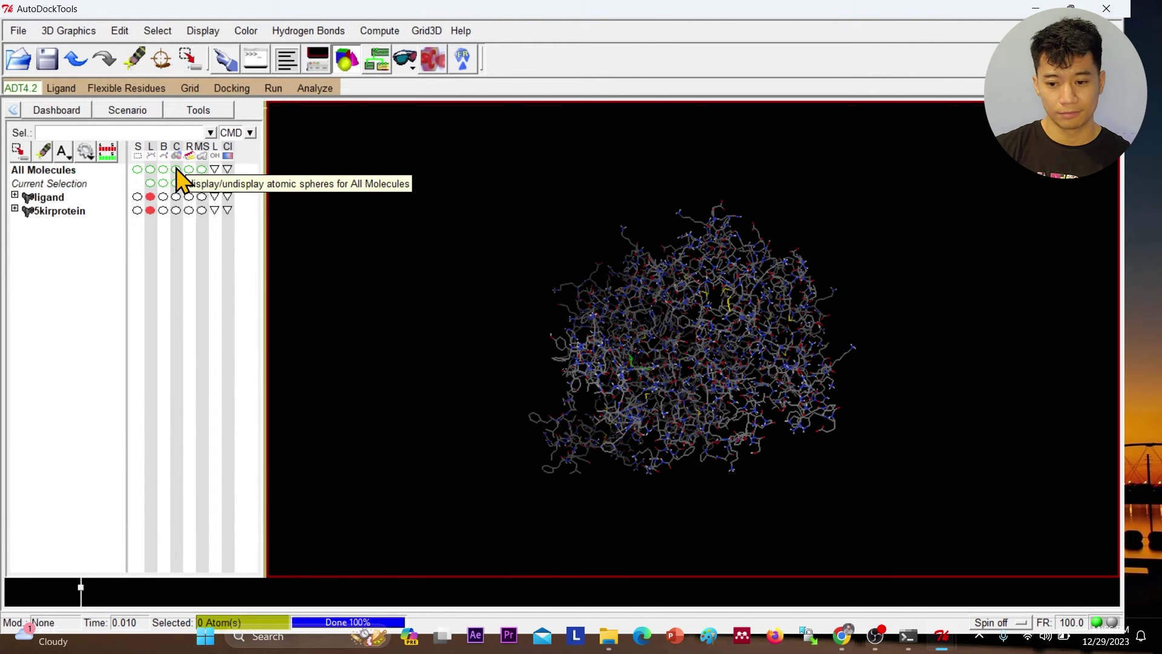
- Open the AutoDock4.2 parameter options for docking and accept the current settings
click(233, 91)
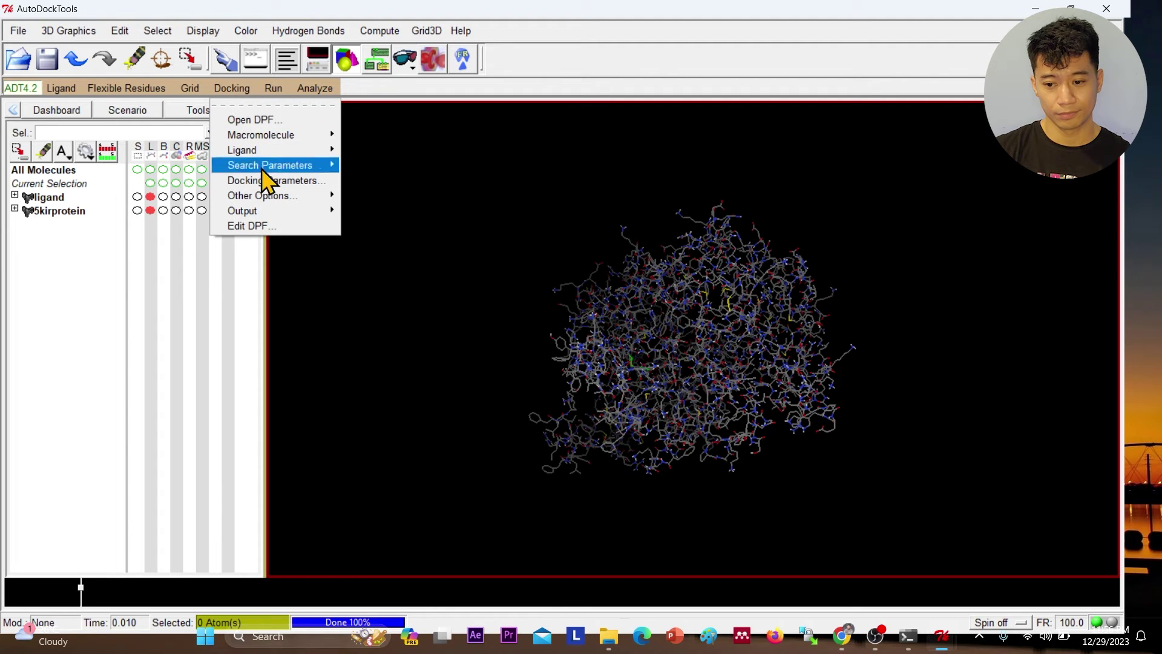
mouse_move(262, 196)
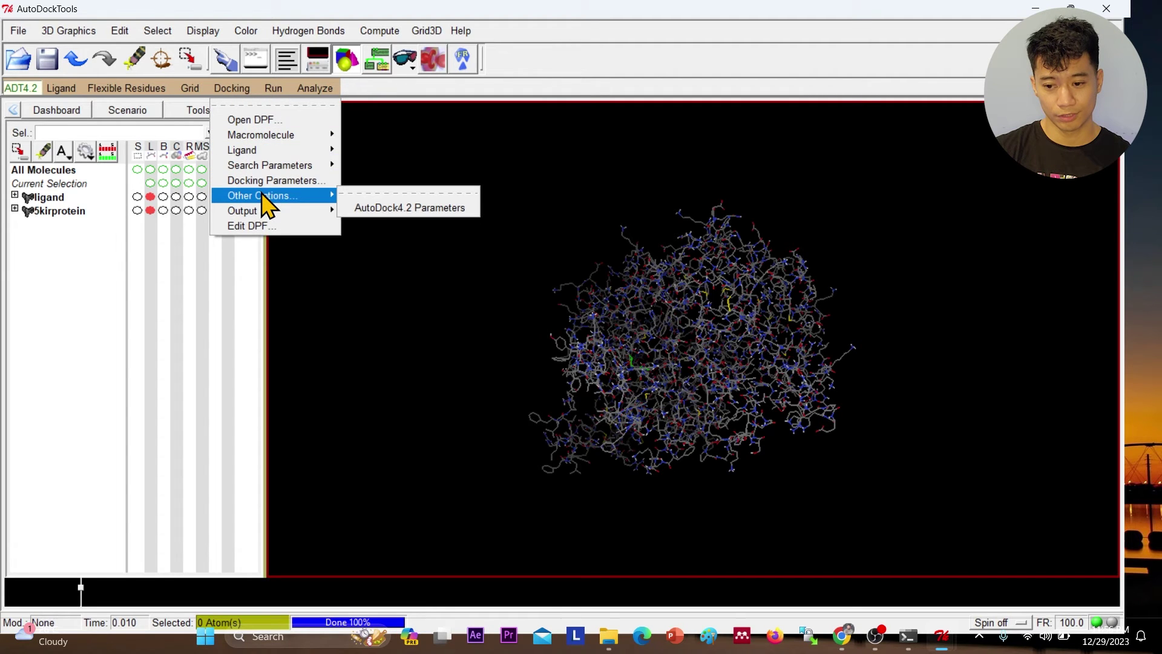
click(379, 207)
click(142, 119)
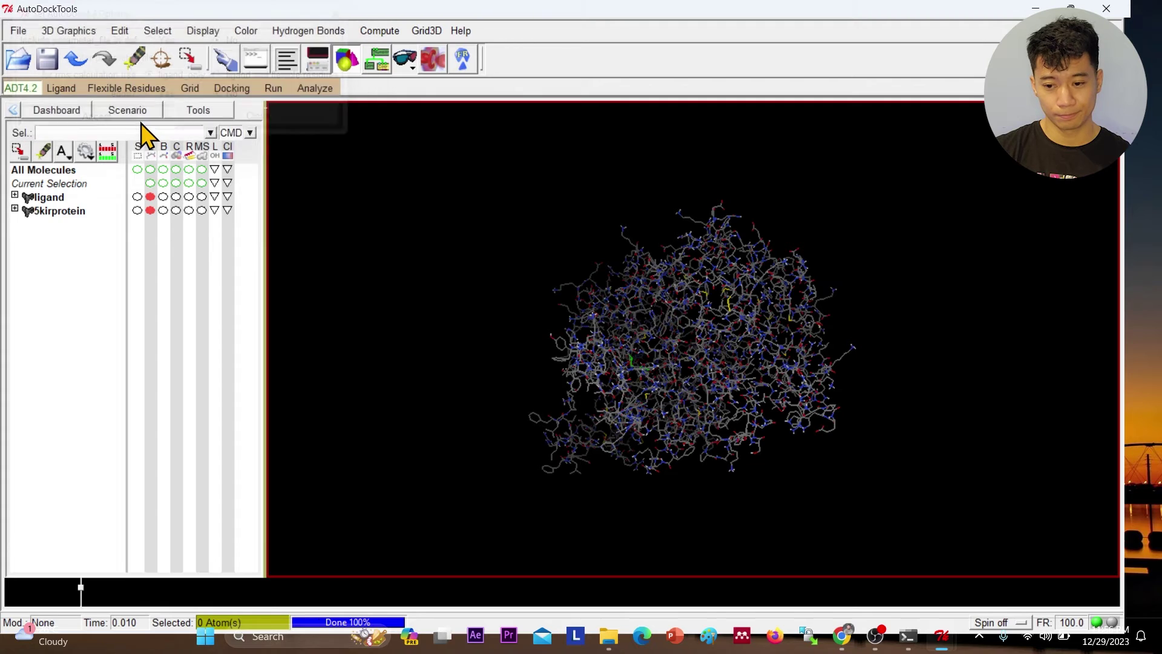
- Save the Lamarckian GA (4.2) docking parameter file as docking.dpf in the chemsterlab folder on drive D
click(232, 89)
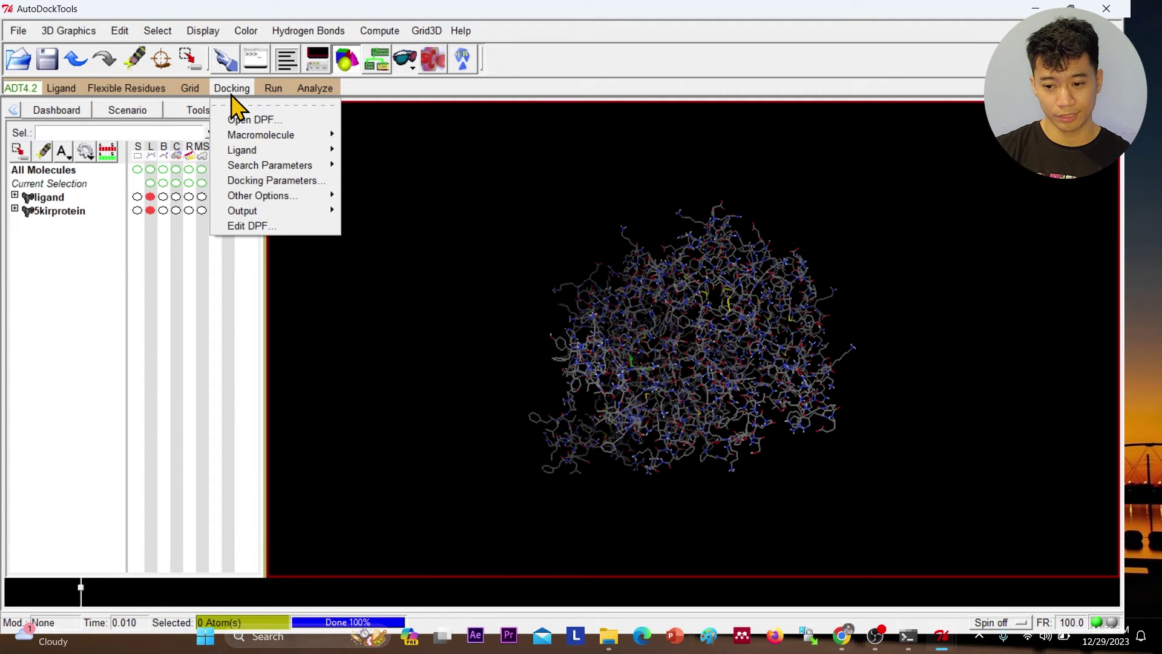
mouse_move(301, 213)
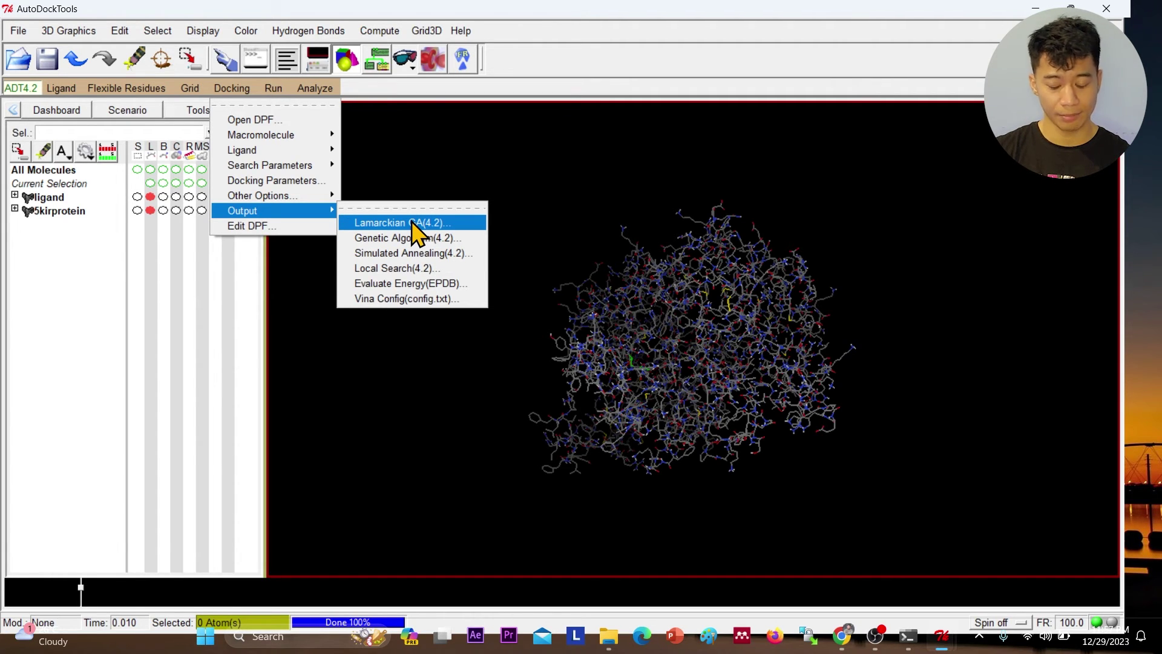
click(427, 222)
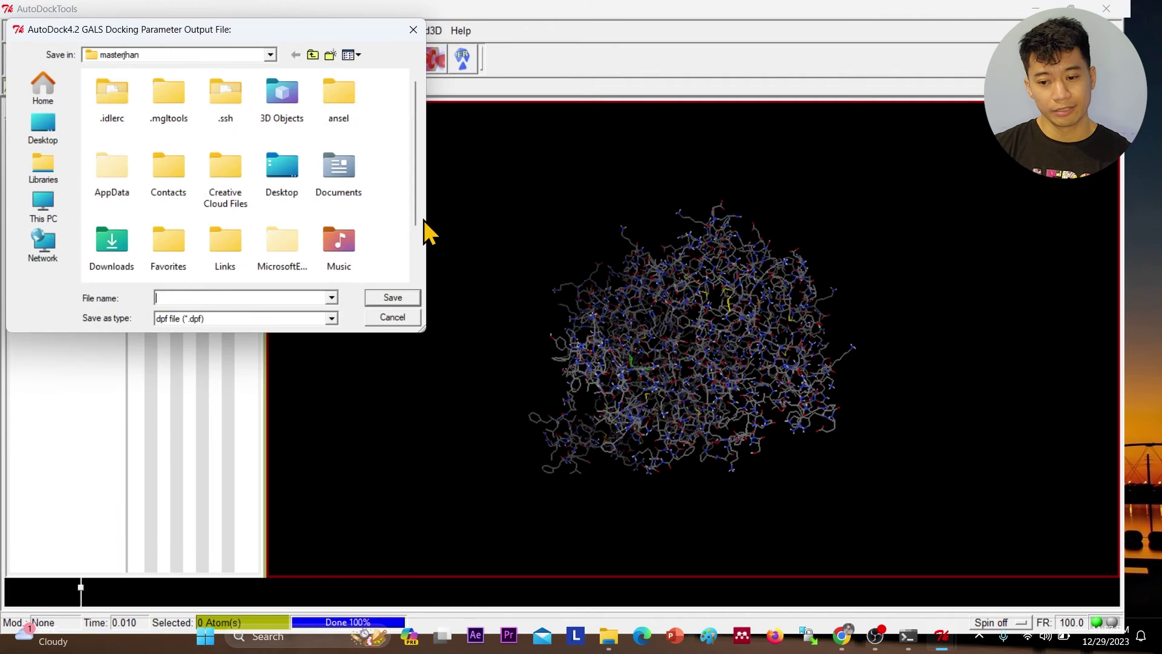
click(54, 212)
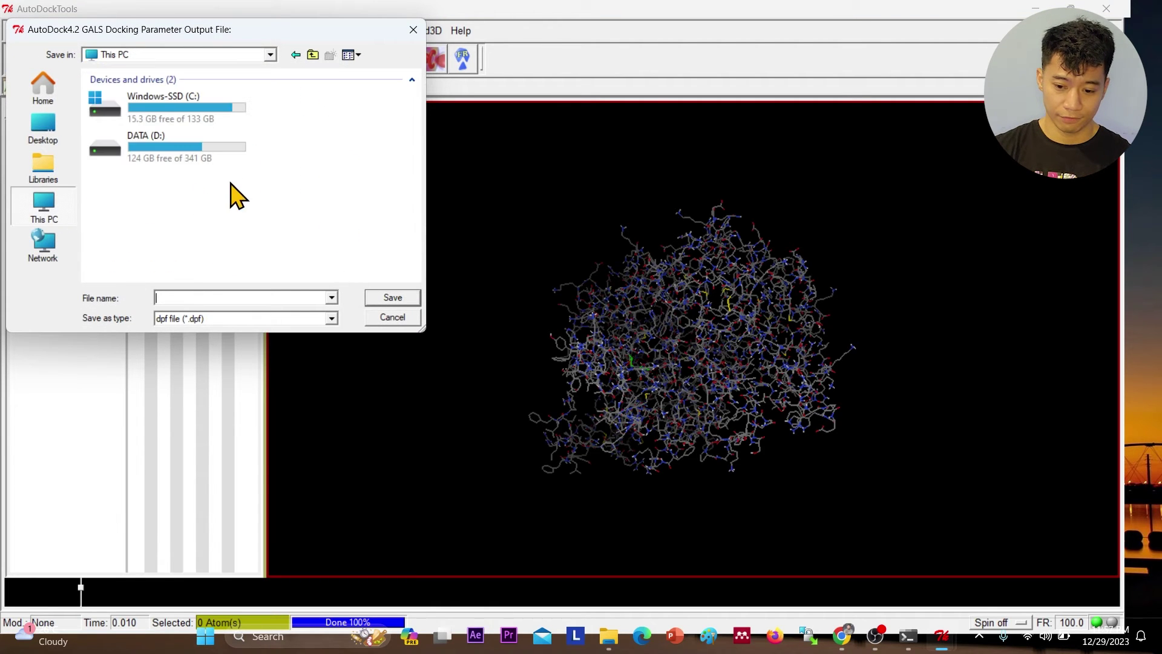
double_click(189, 151)
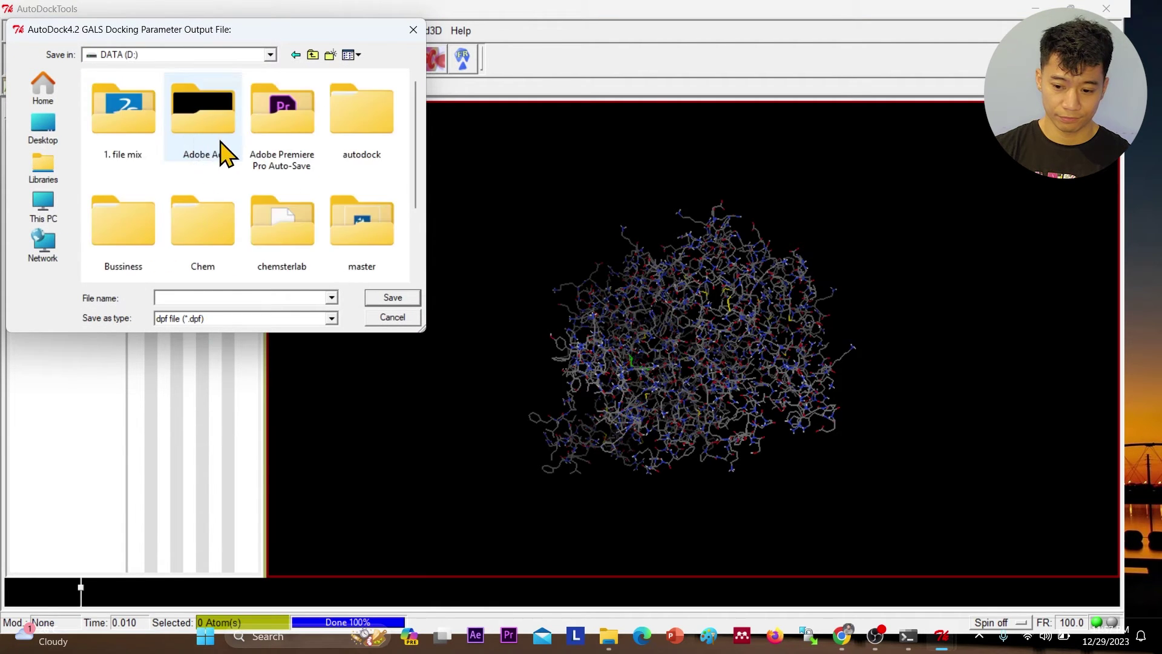
double_click(282, 239)
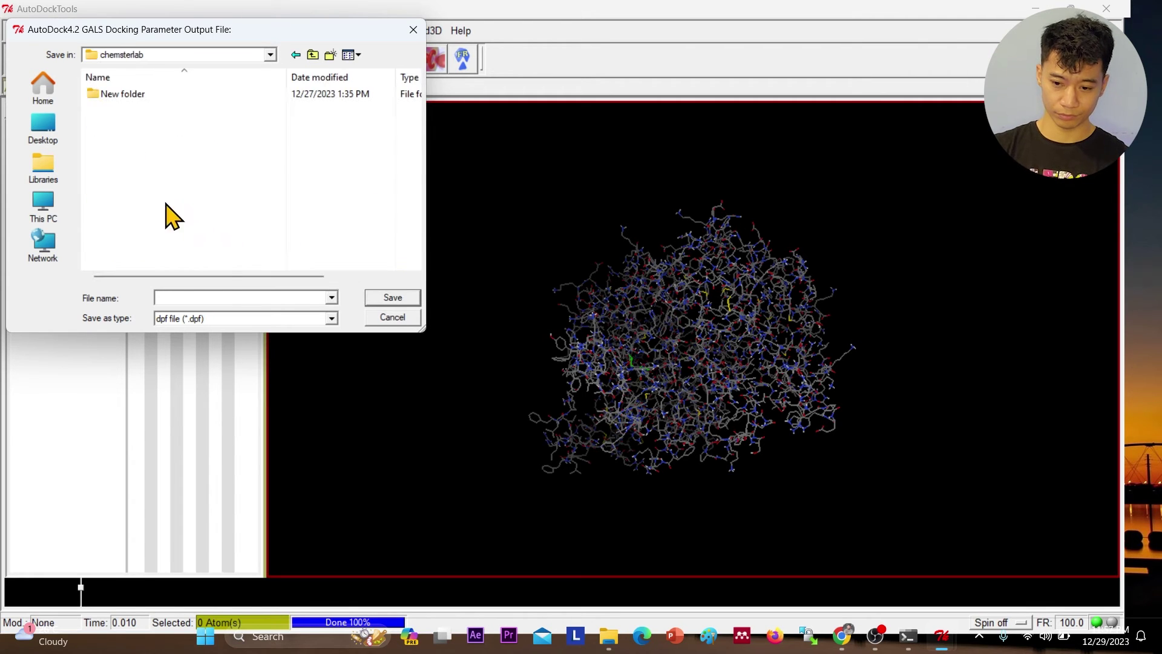
text(dock)
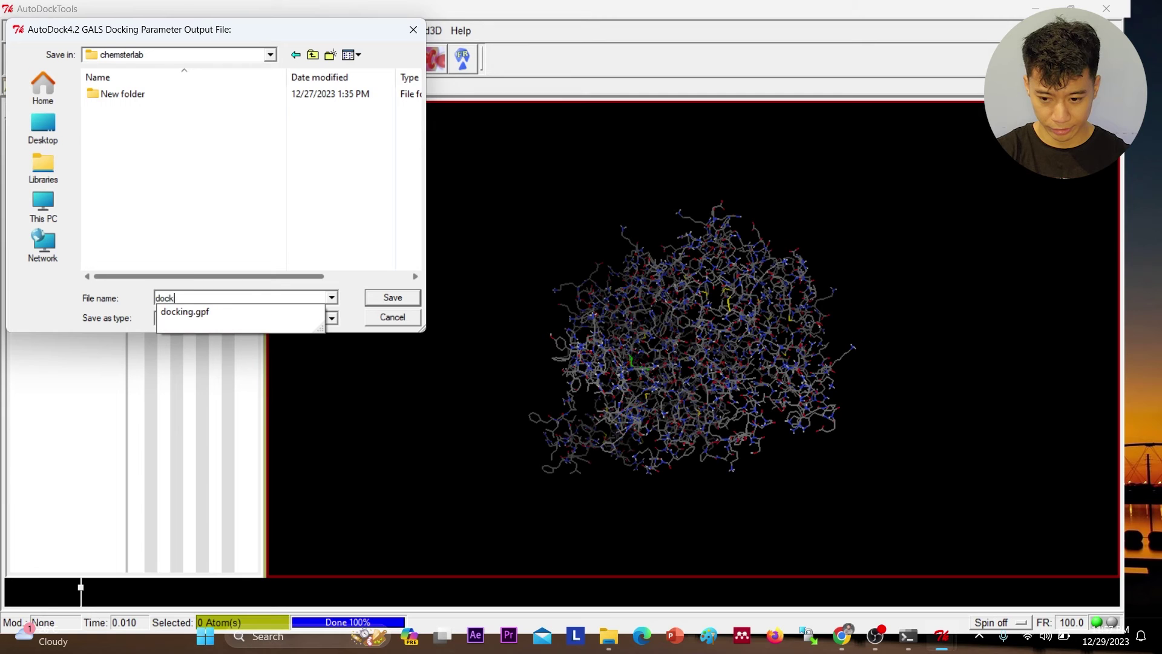
text(ing.d)
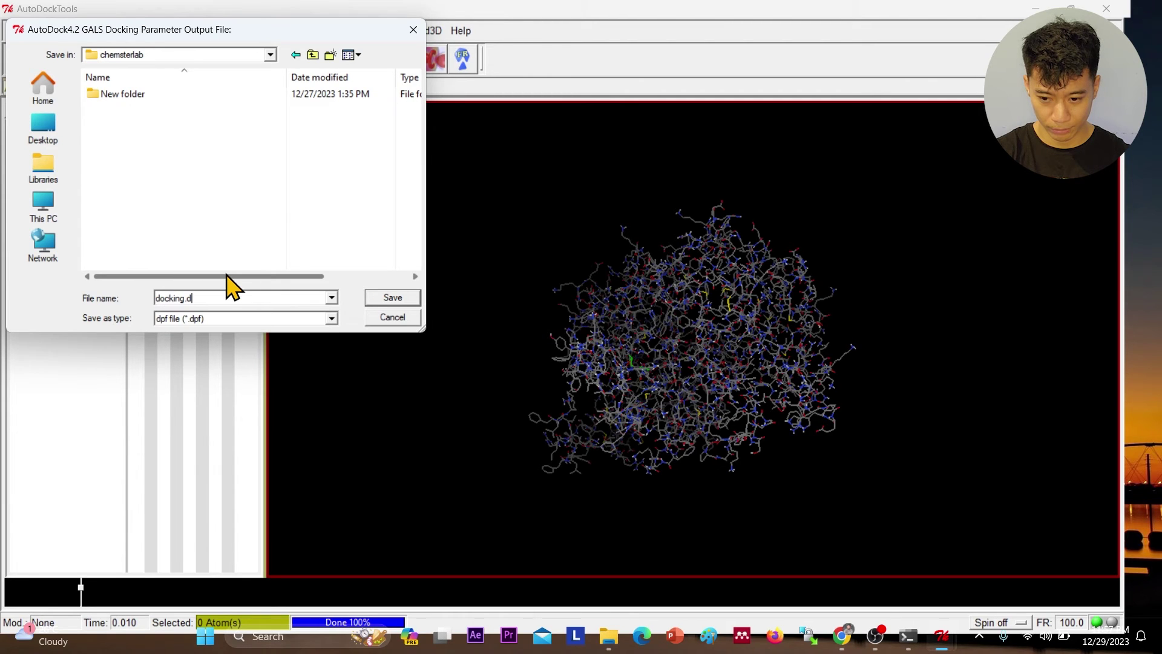
text(pf)
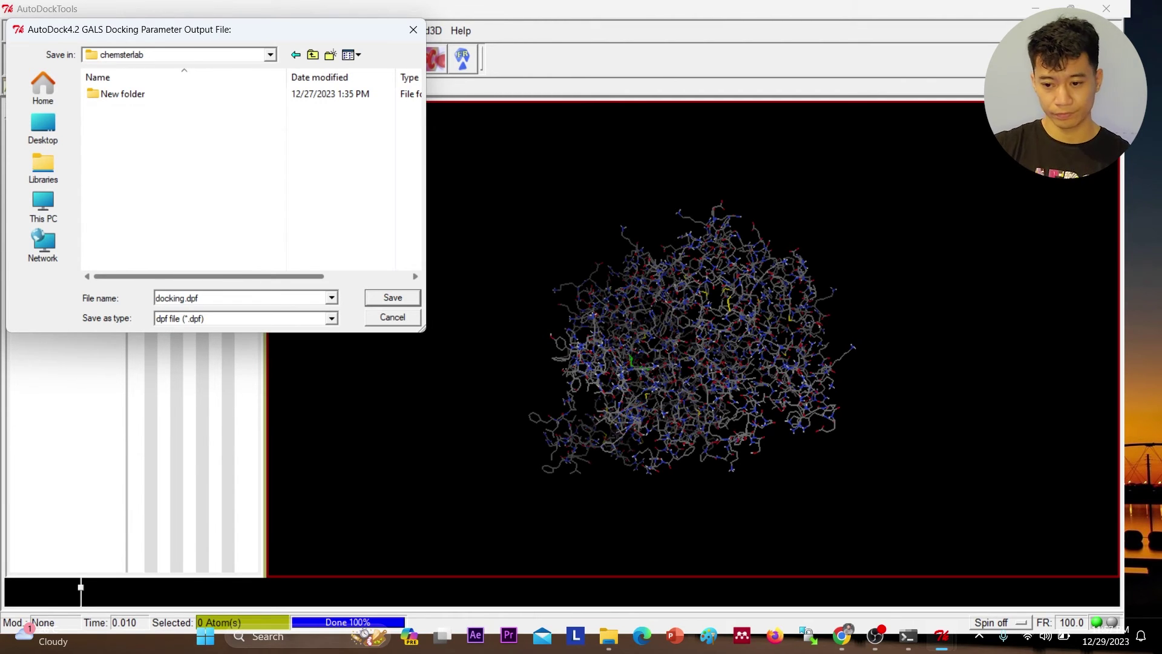
click(385, 301)
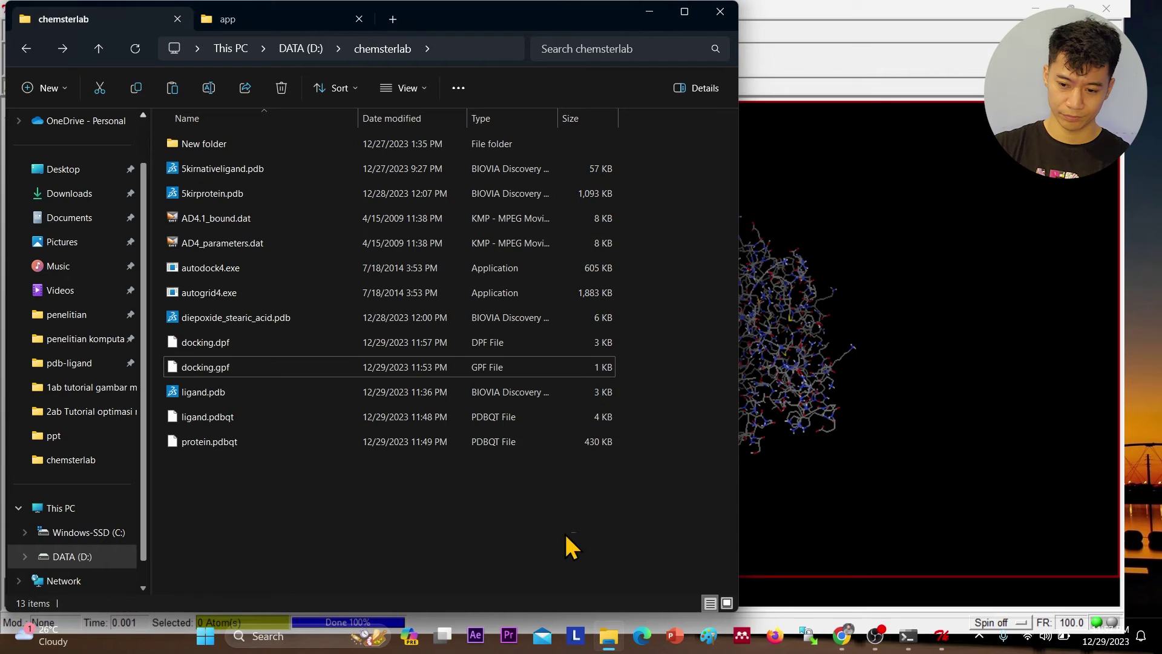
- Open a command prompt in the chemsterlab folder in File Explorer and run autogrid4 -p docking.gpf -l docking.glg
drag(573, 532, 205, 169)
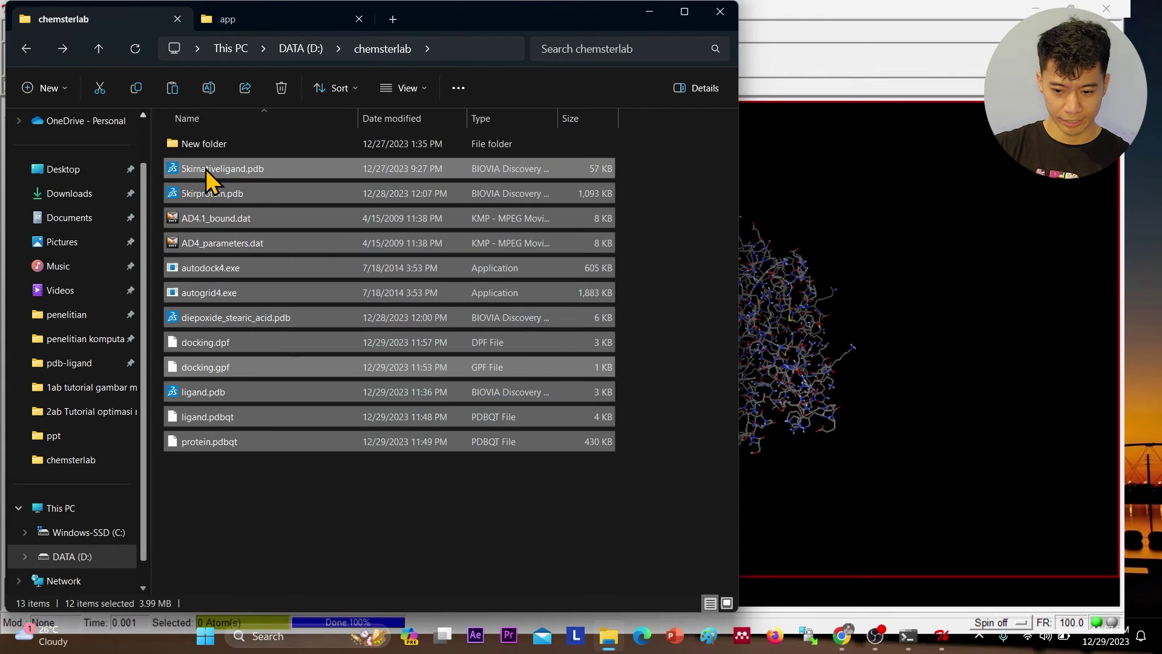
click(423, 550)
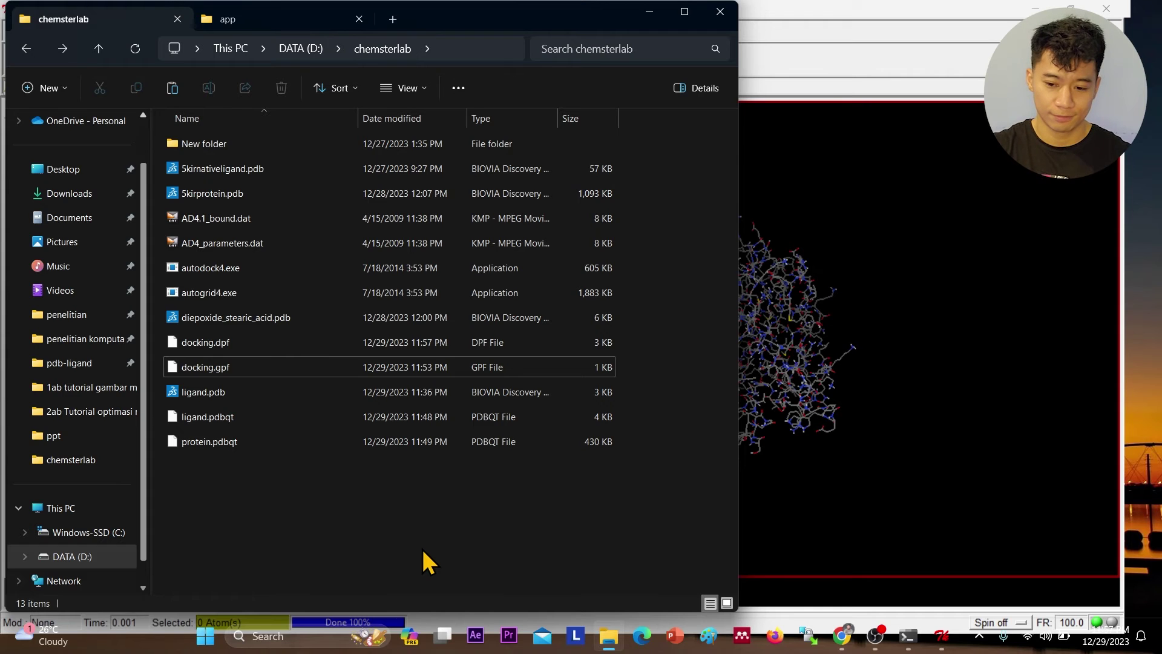
click(456, 44)
text(cmd)
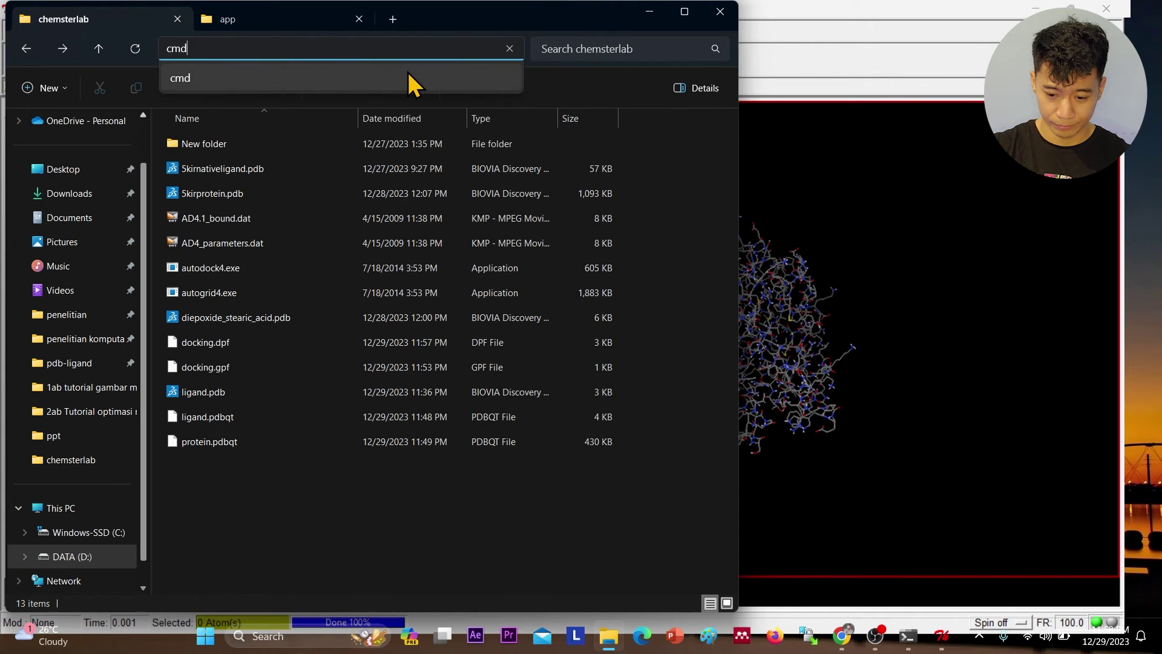
click(408, 79)
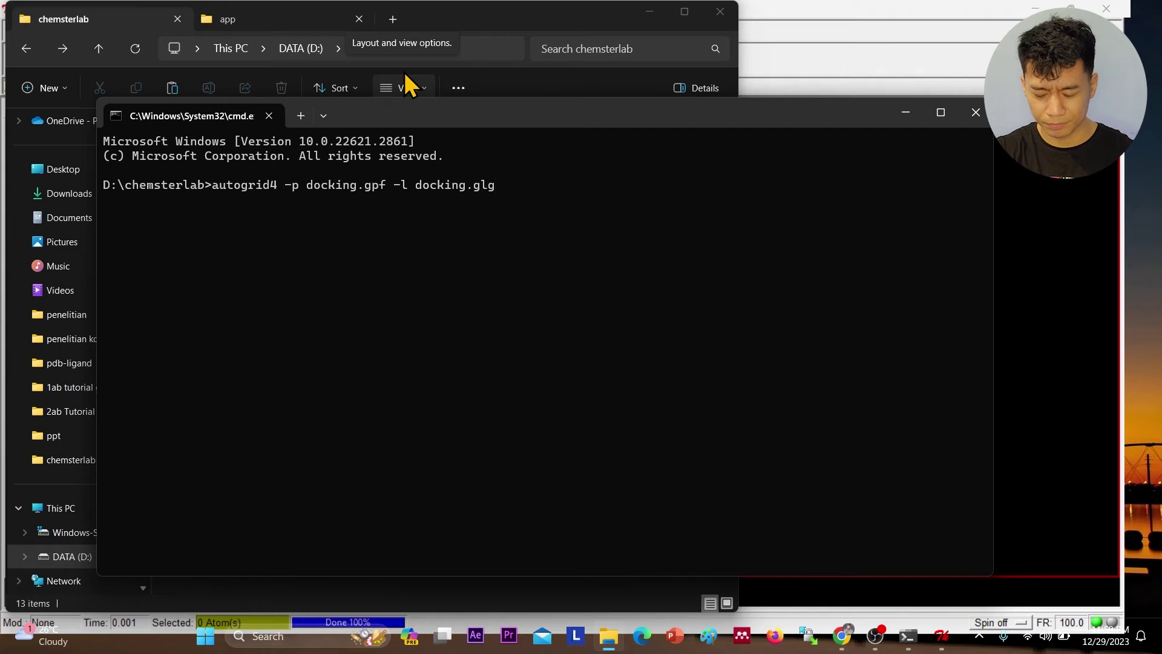
- Check the grid map files in the chemsterlab folder and run autodock4 -p docking.dpf -l docking.dlg in the command prompt
click(506, 31)
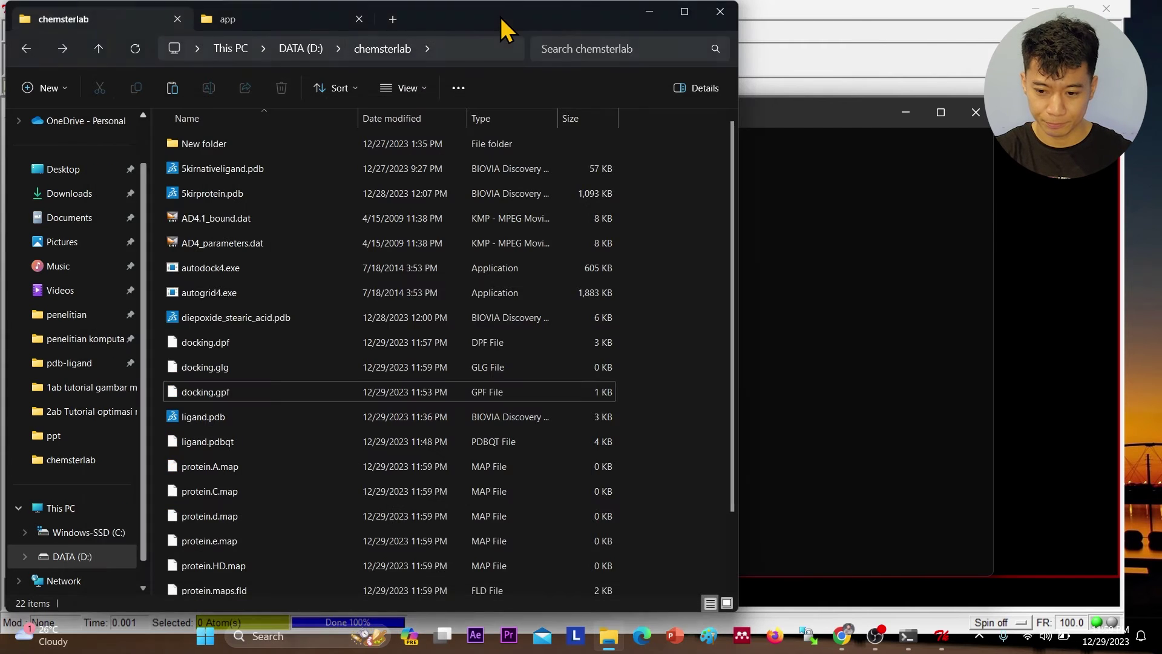
click(454, 394)
scroll(457, 405, down, 1)
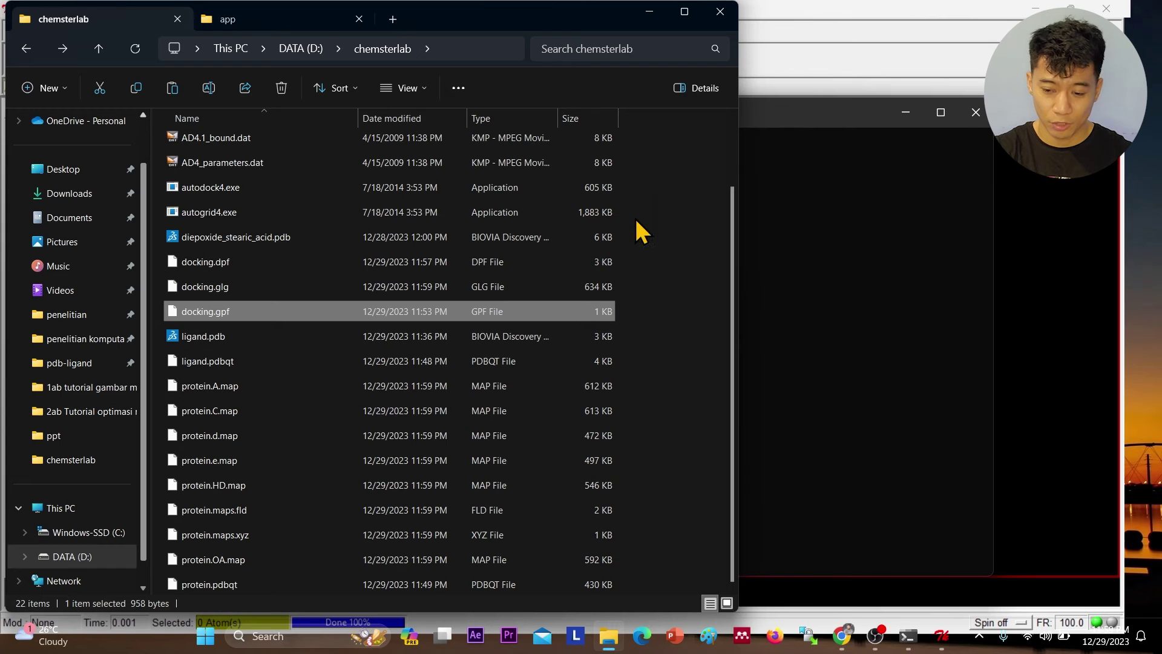
click(764, 116)
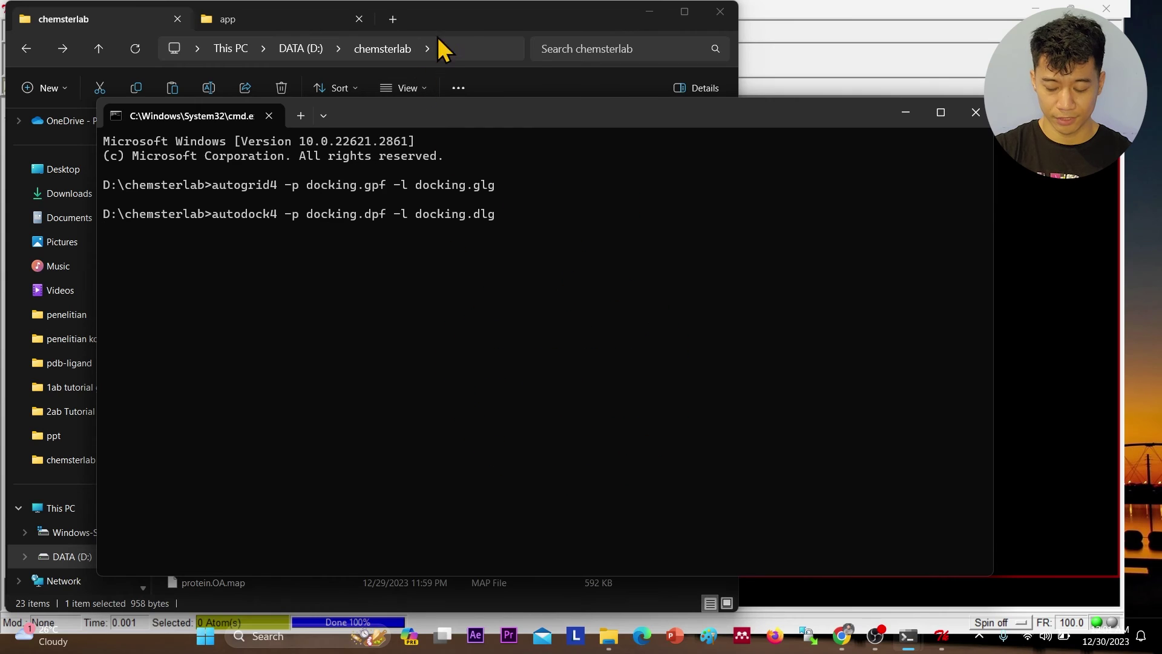
- Open docking.dlg in Notepad++ and examine the log for the docking run progress and completion status
click(456, 22)
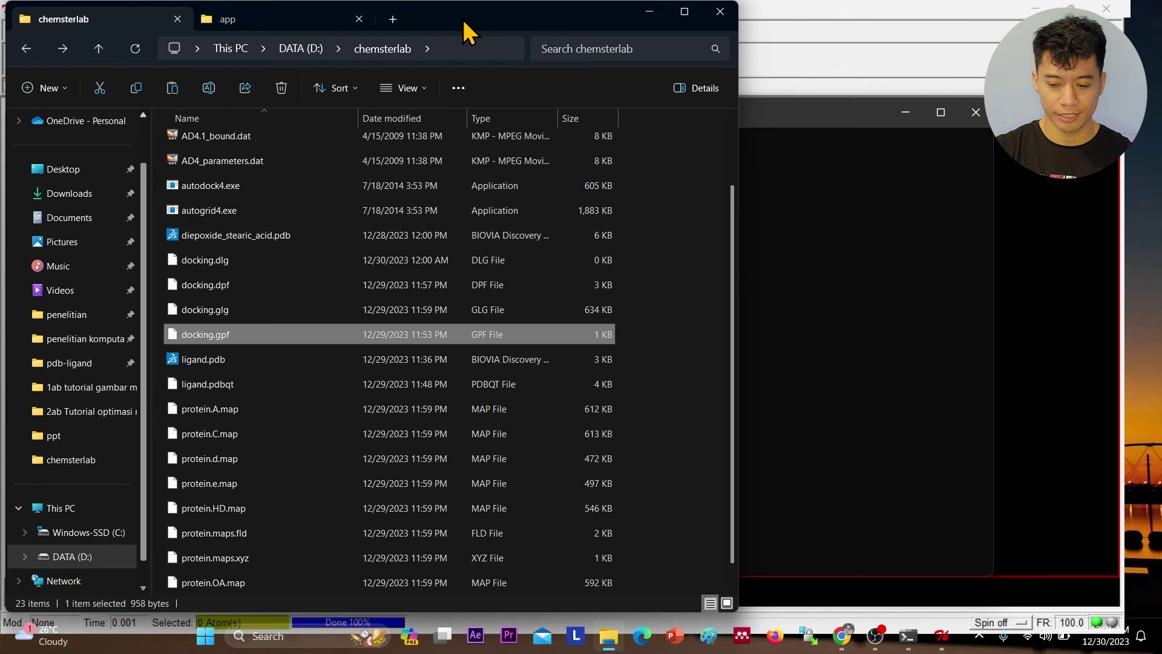
click(262, 260)
right_click(257, 261)
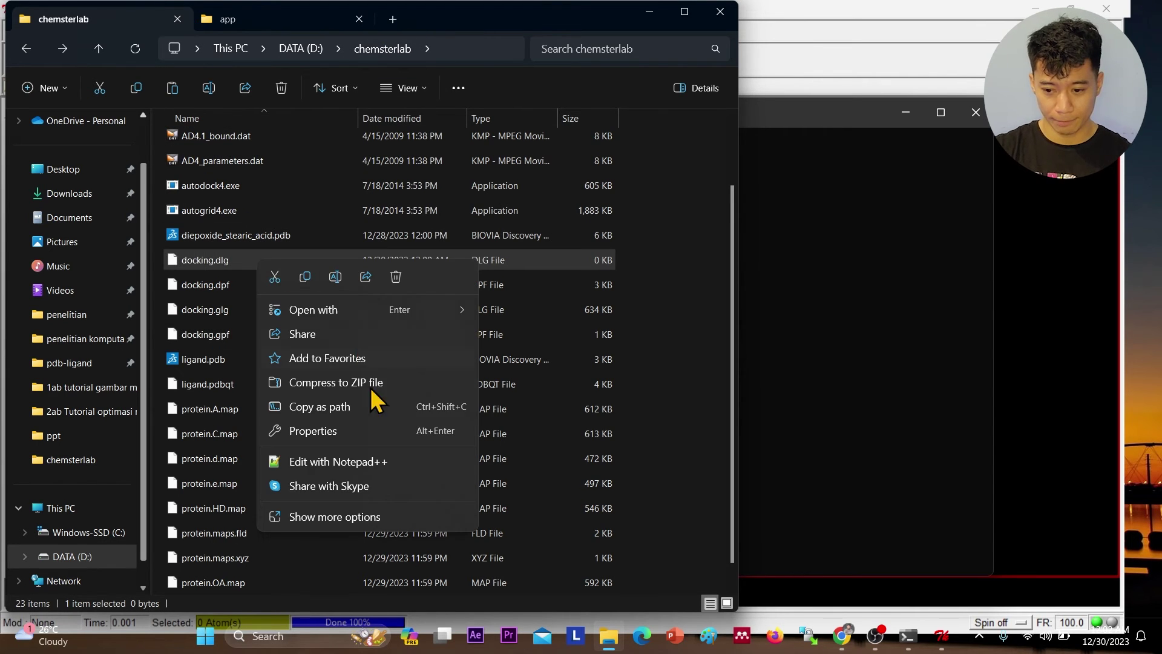
click(388, 464)
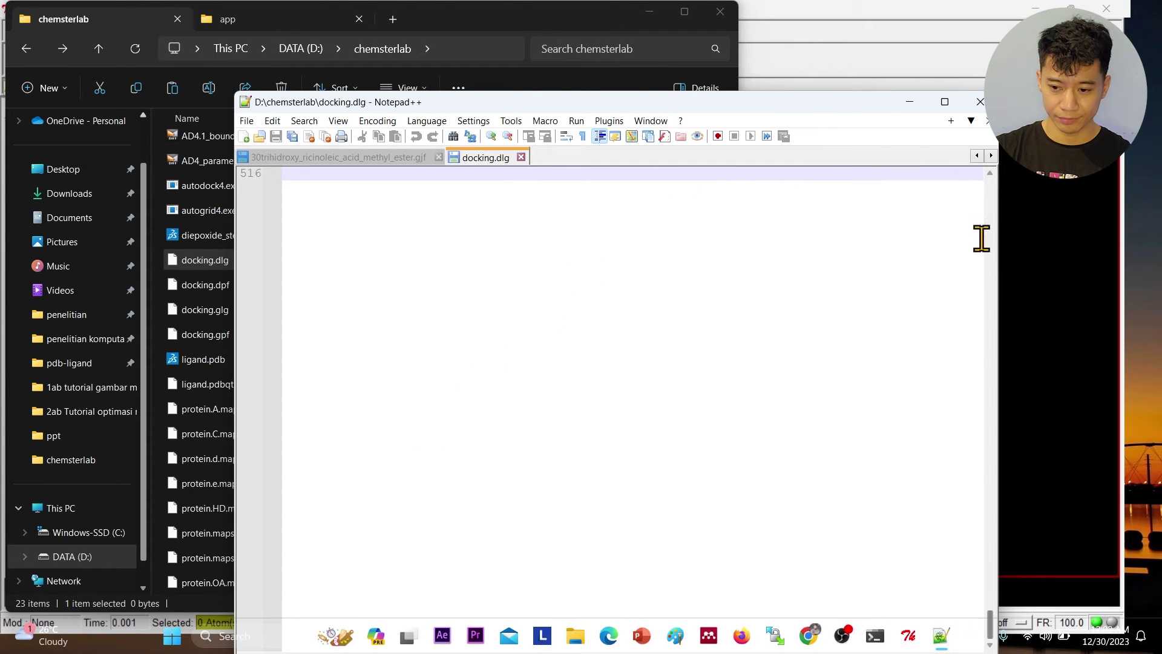
drag(878, 103, 811, 52)
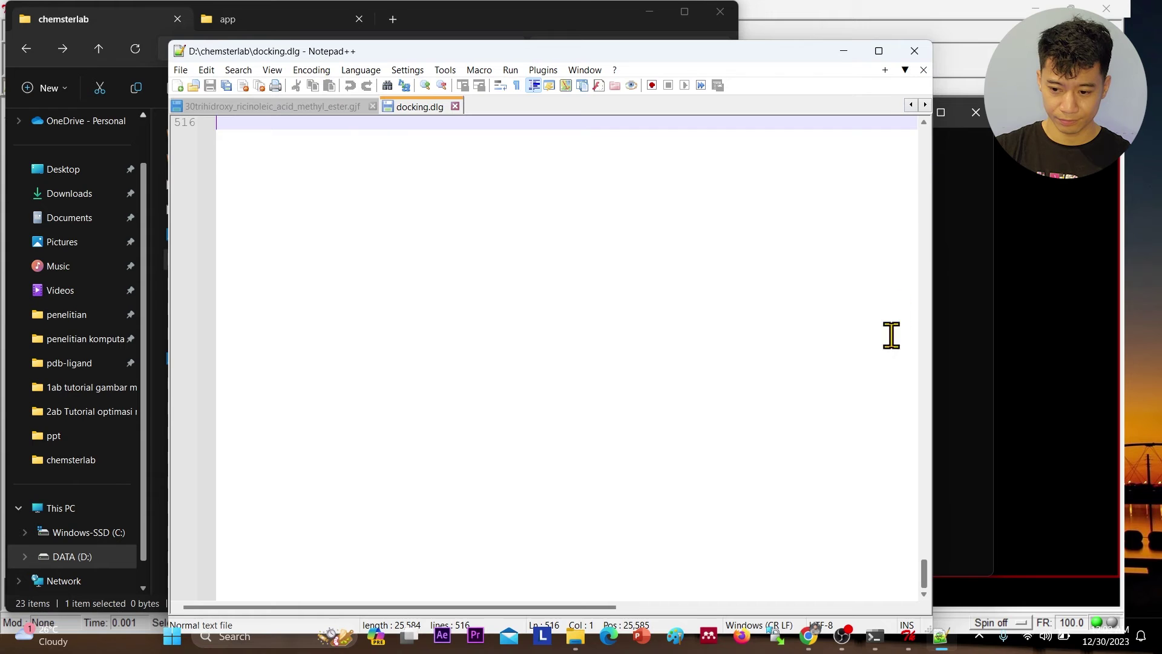
mouse_move(927, 573)
mouse_down()
mouse_move(923, 513)
mouse_move(933, 563)
mouse_up()
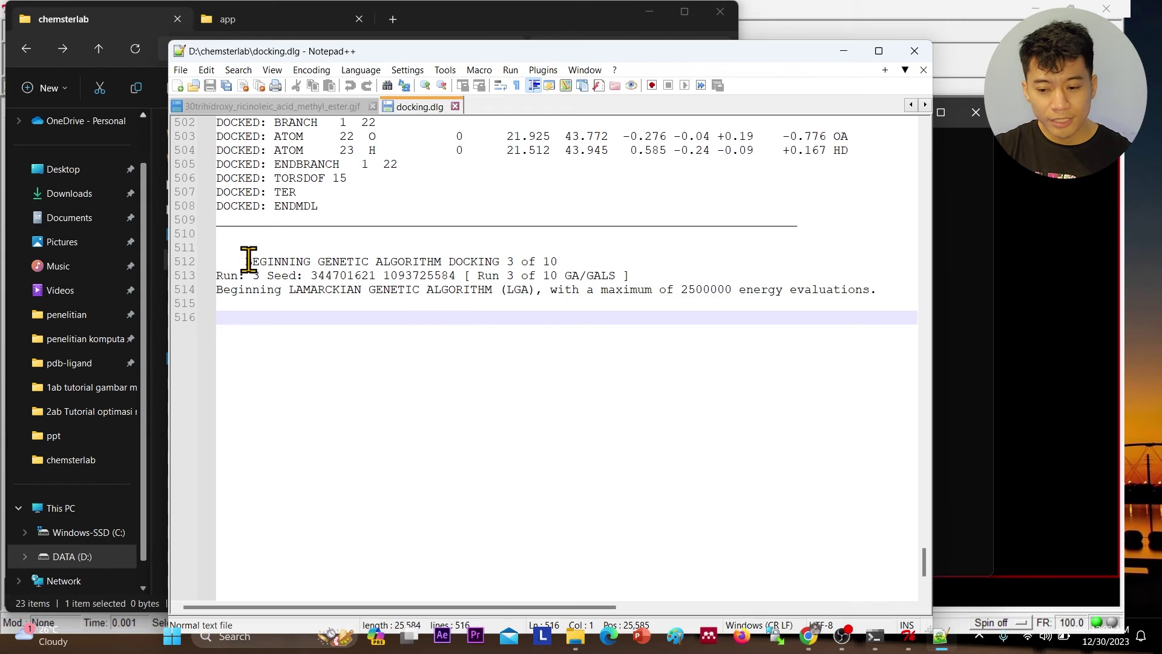
drag(244, 261, 569, 274)
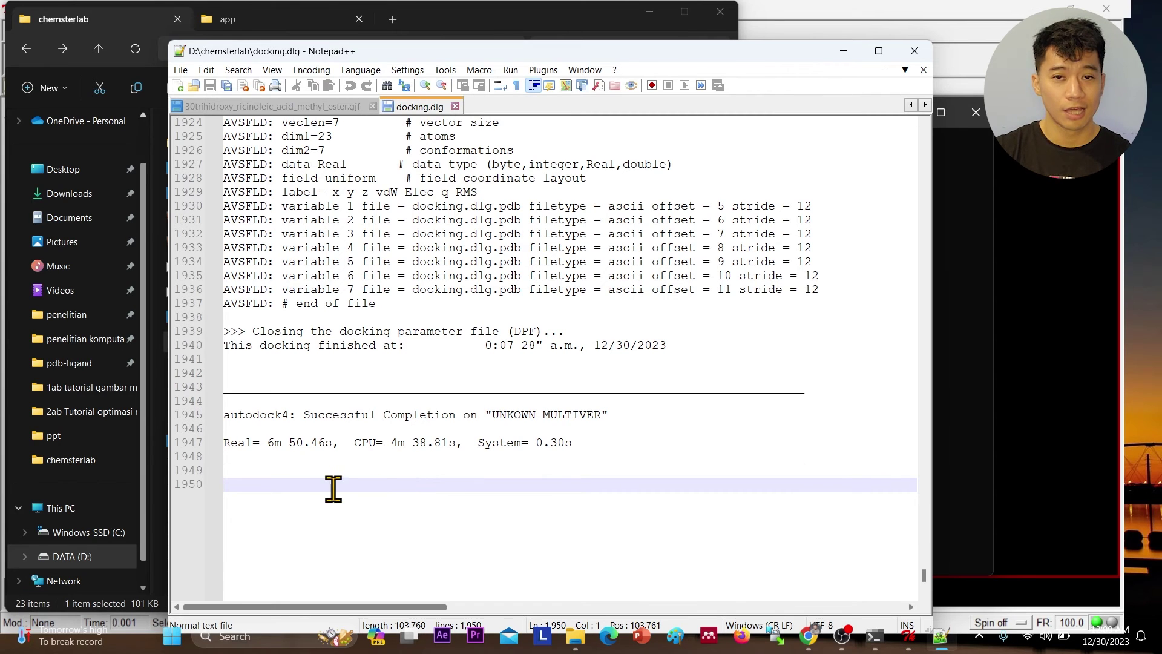
drag(262, 442, 456, 415)
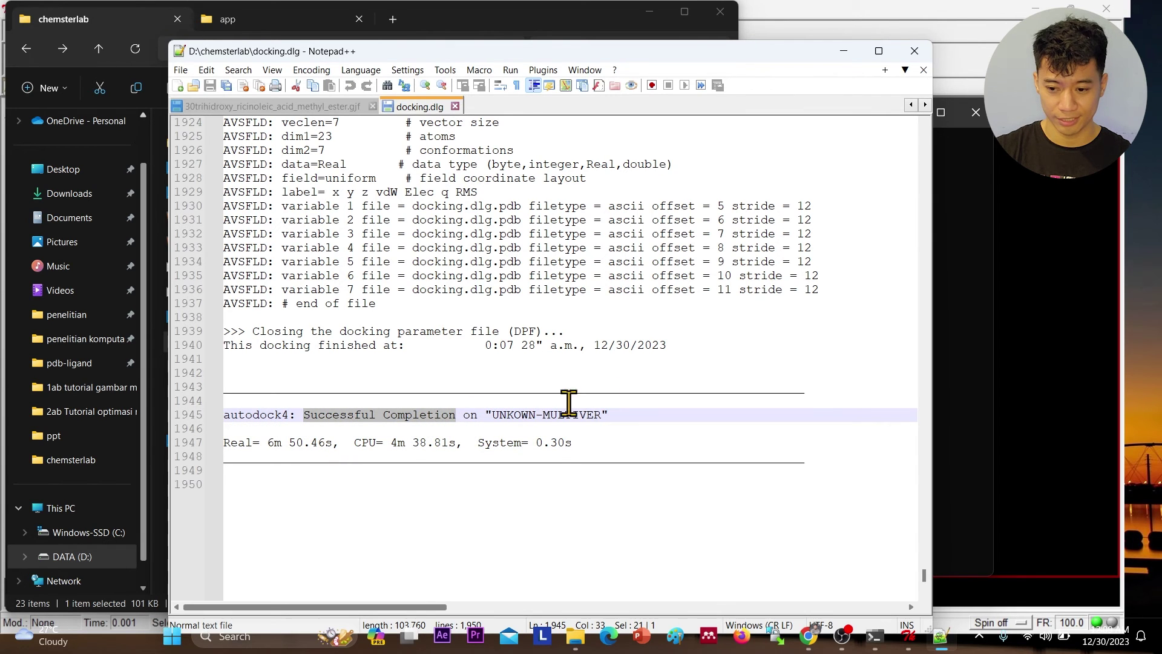
- Close the command prompt and the Notepad++ window with the docking log
click(959, 364)
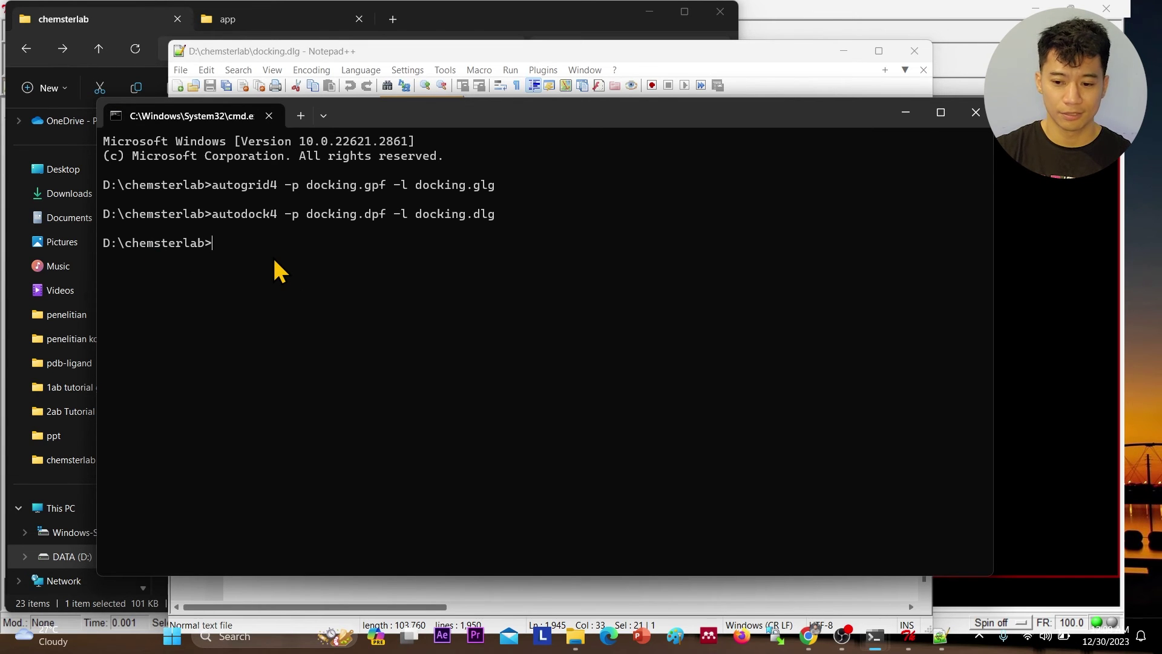
click(975, 113)
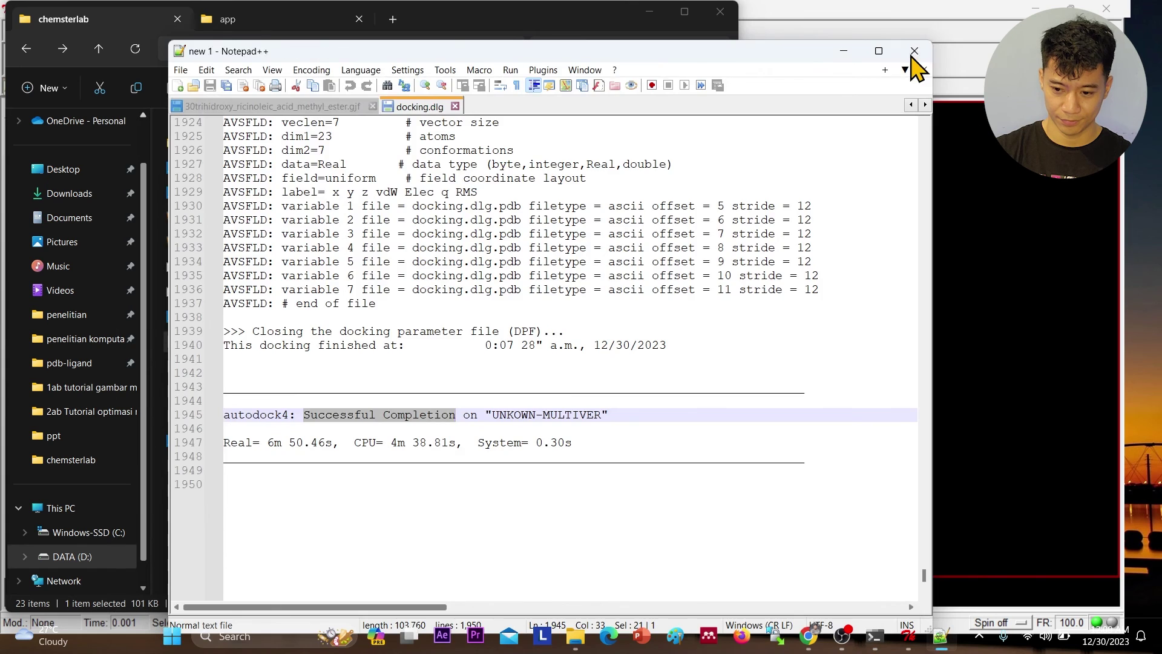
click(914, 52)
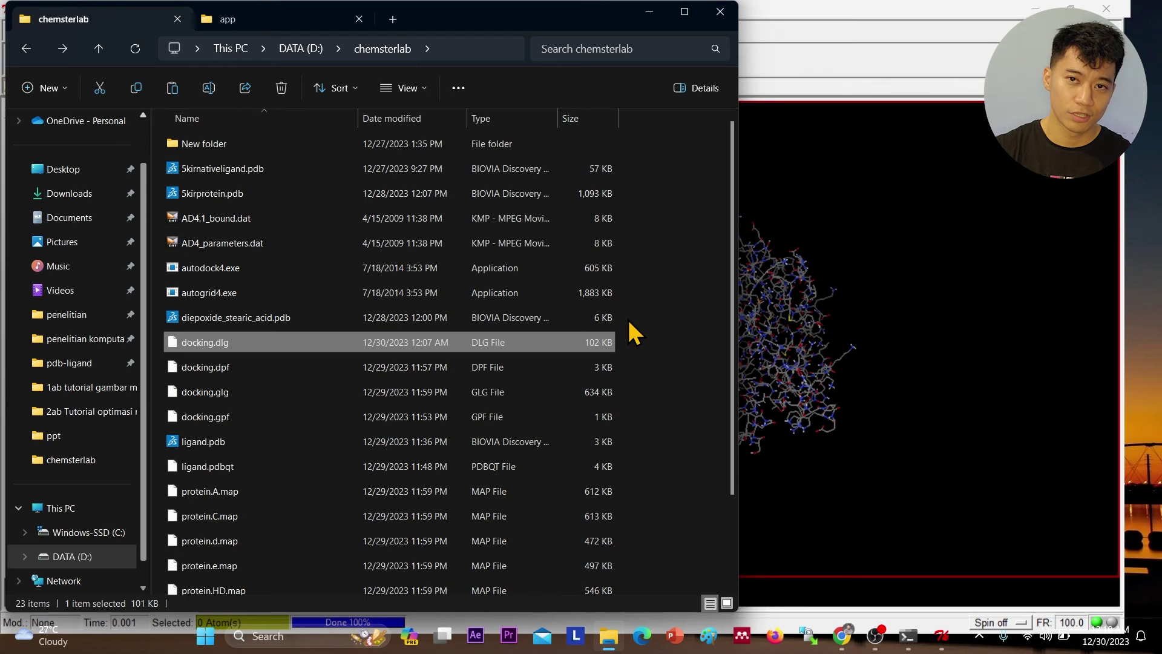
- Switch to AutoDockTools and load docking.dlg from the D: chemsterlab folder for analysis, accepting ligand-2 as the molecule name
click(837, 52)
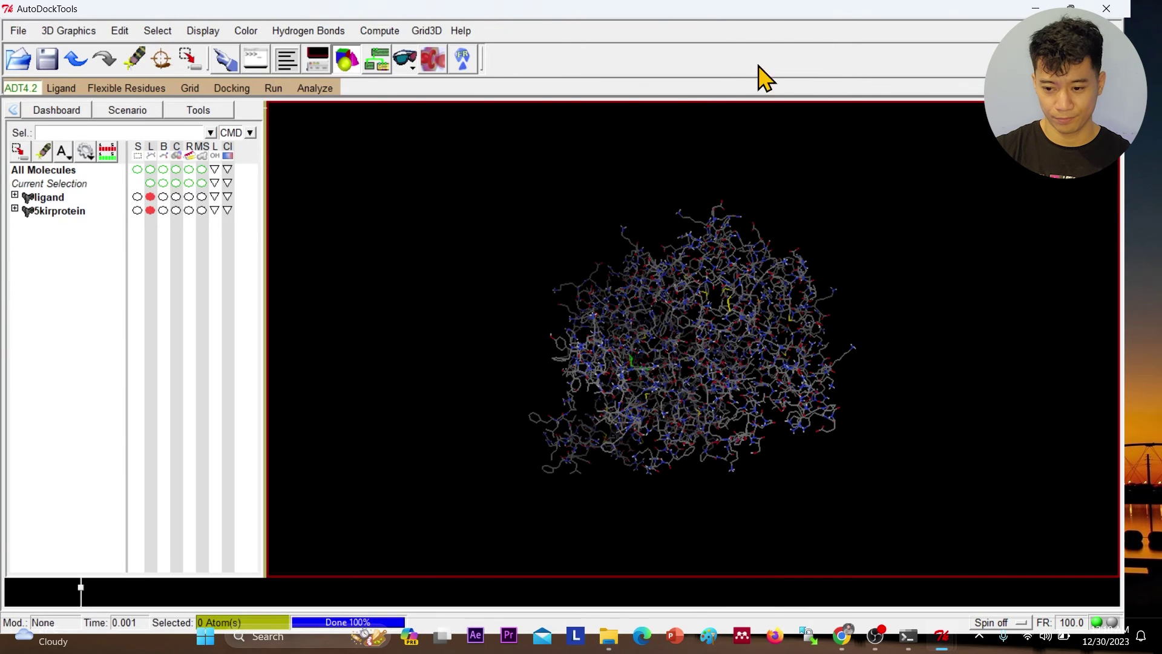
click(316, 88)
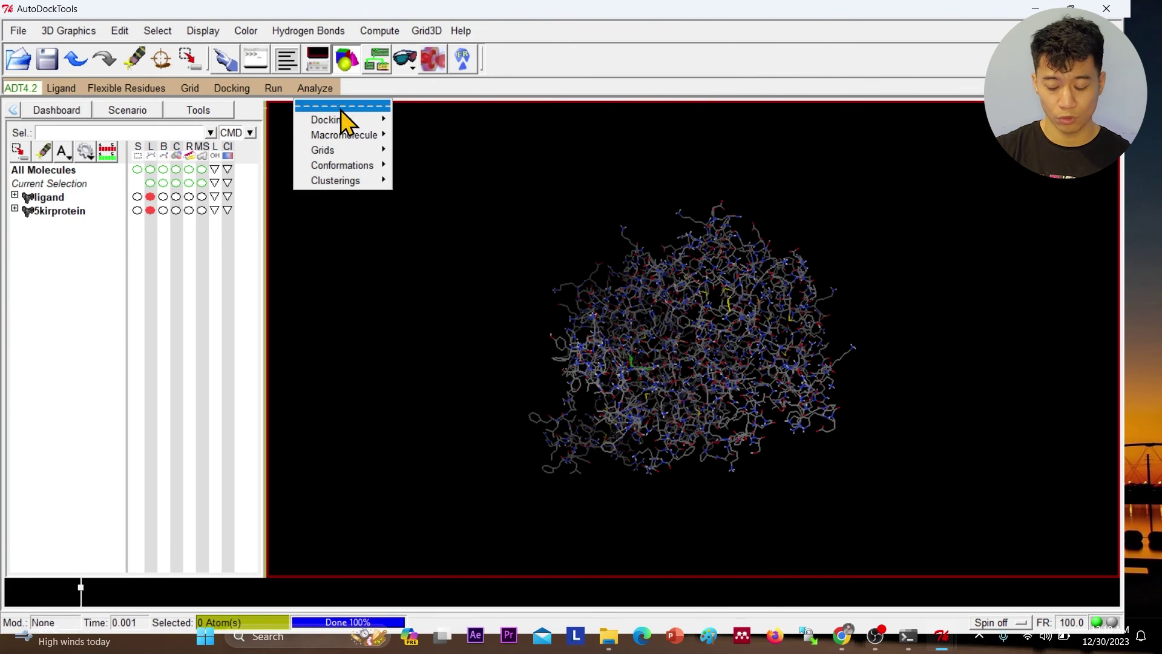
mouse_move(342, 121)
click(418, 130)
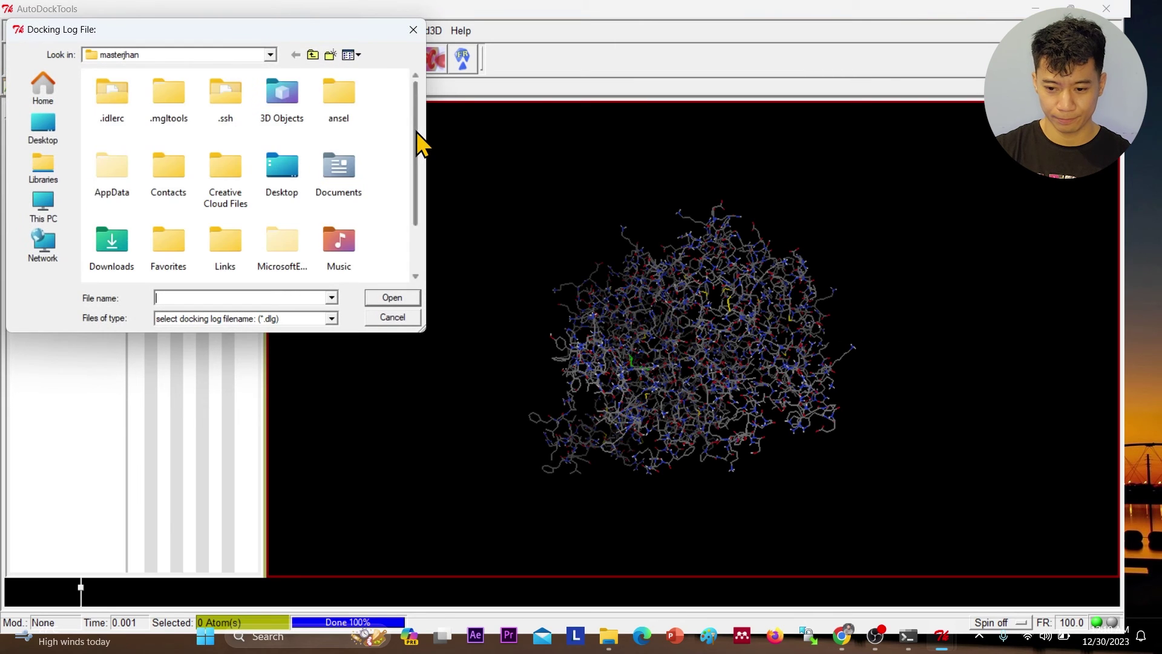
click(34, 212)
double_click(211, 164)
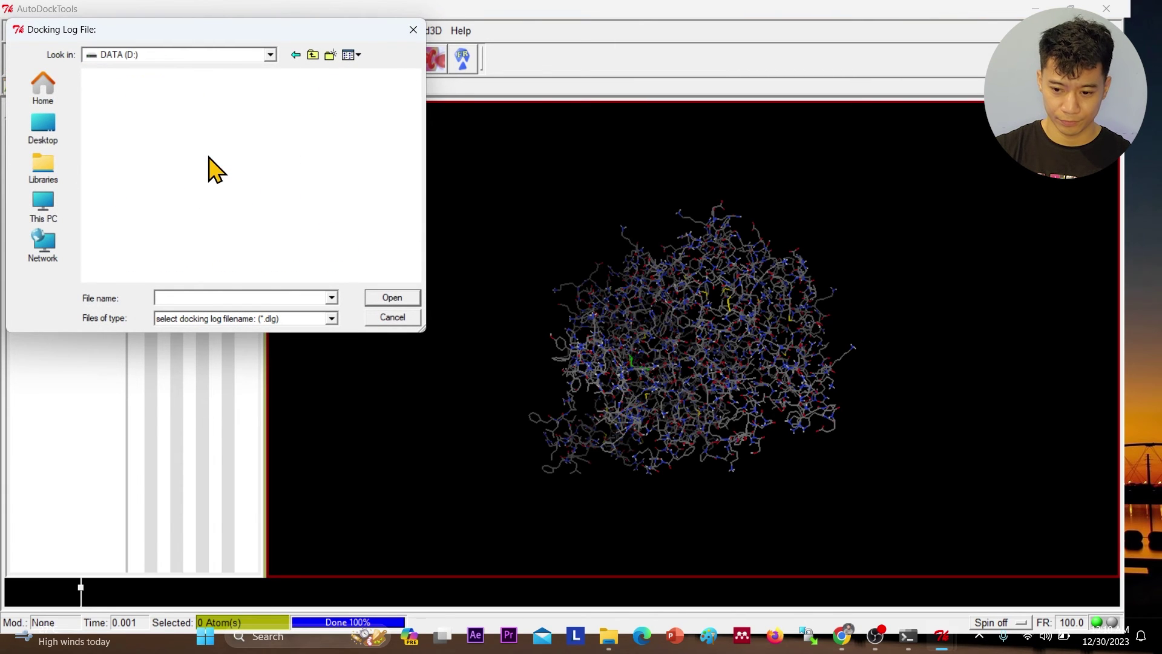
double_click(270, 232)
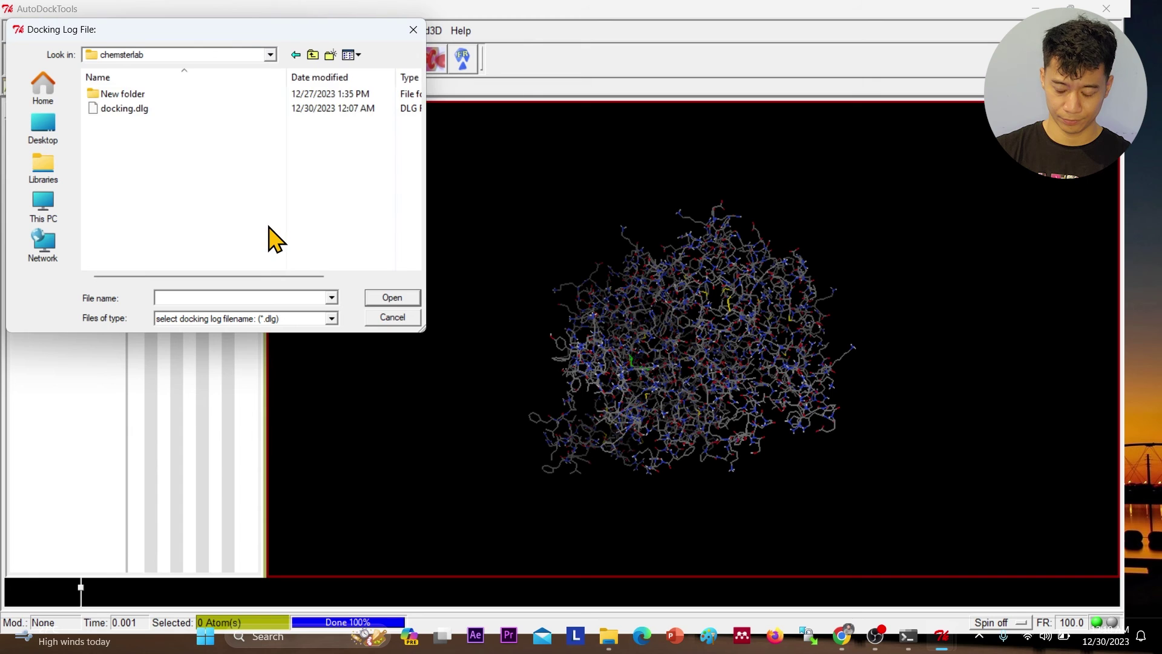
click(136, 111)
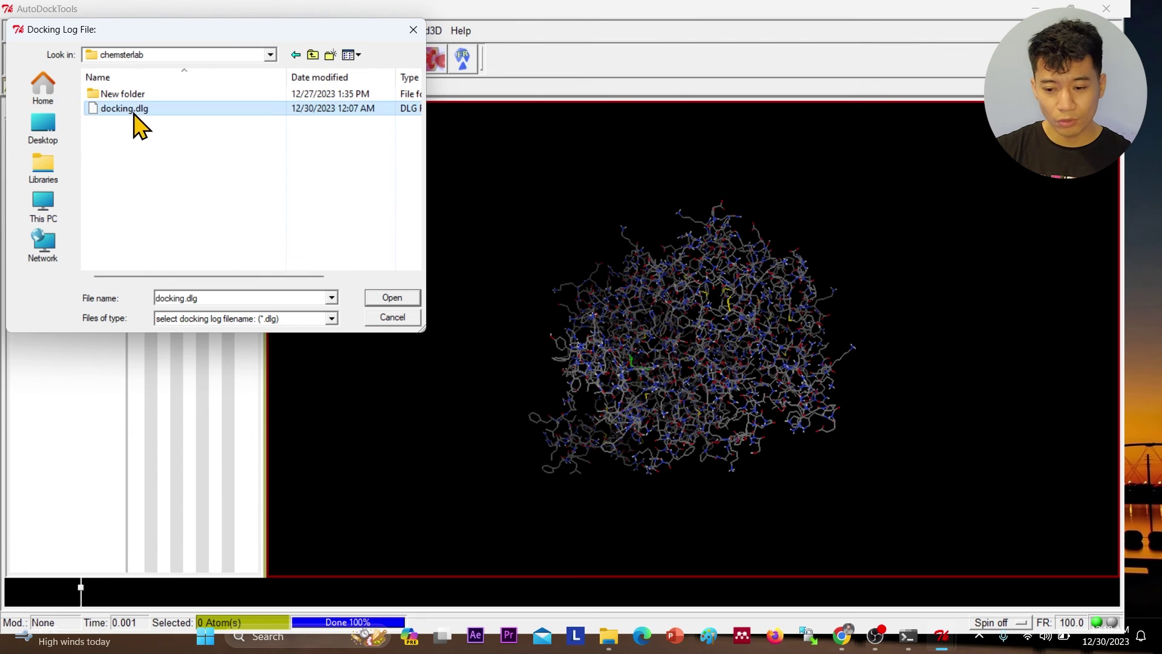
click(383, 296)
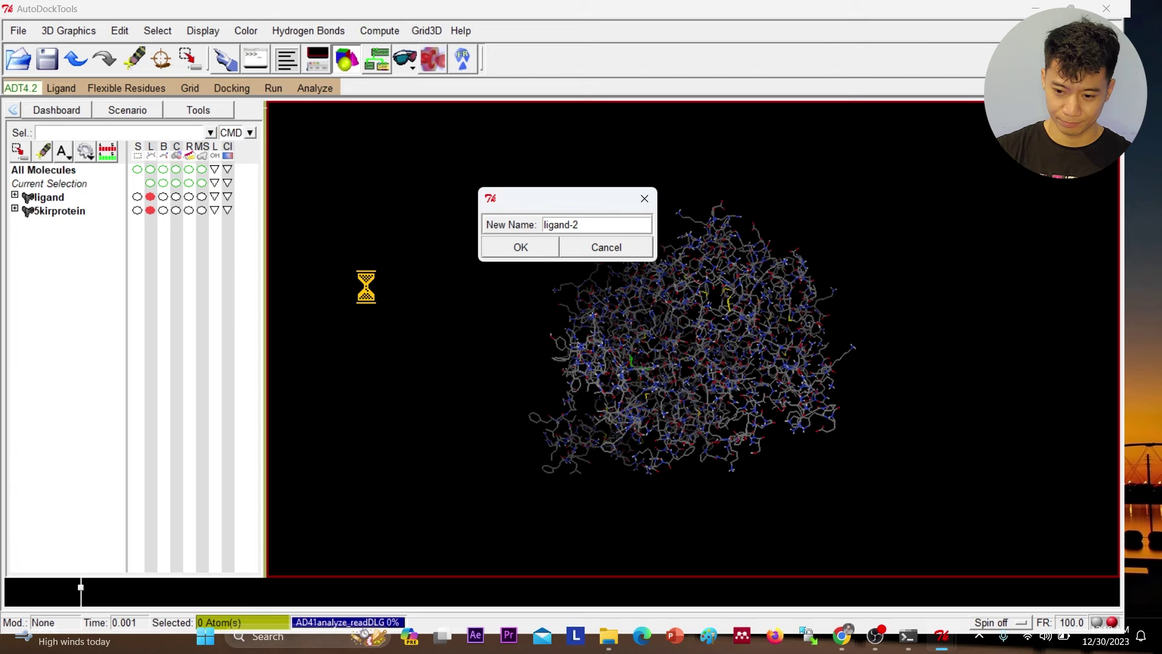
click(511, 248)
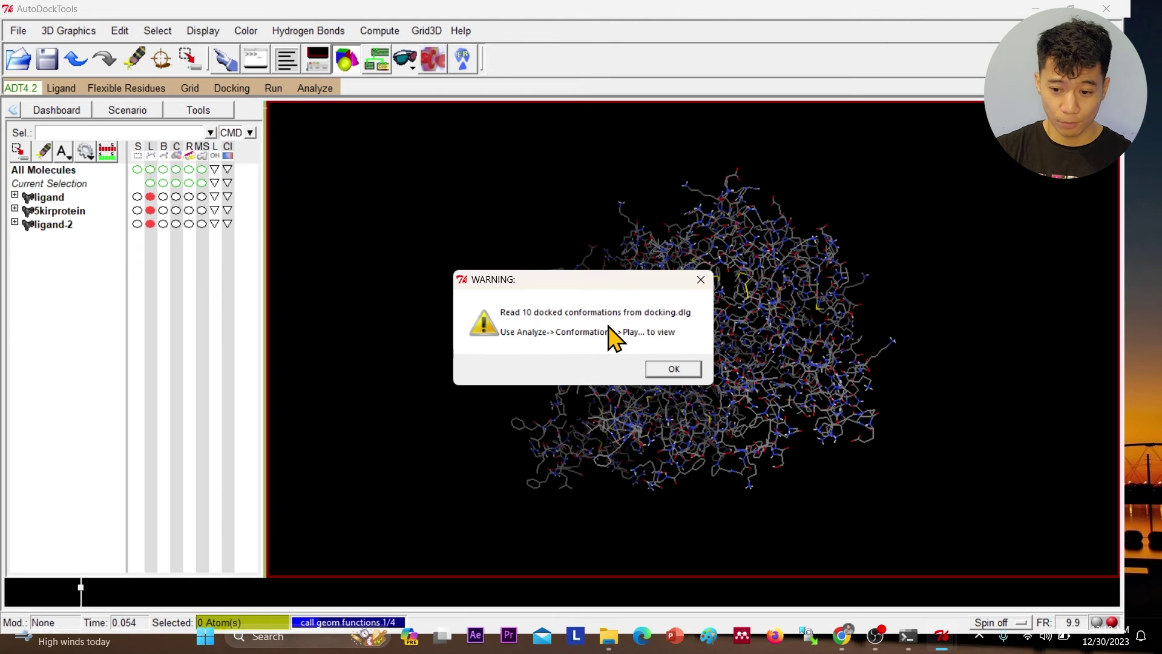
- Dismiss the docked conformations notice and choose 5kirprotein as the macromolecule for the docking analysis
click(673, 369)
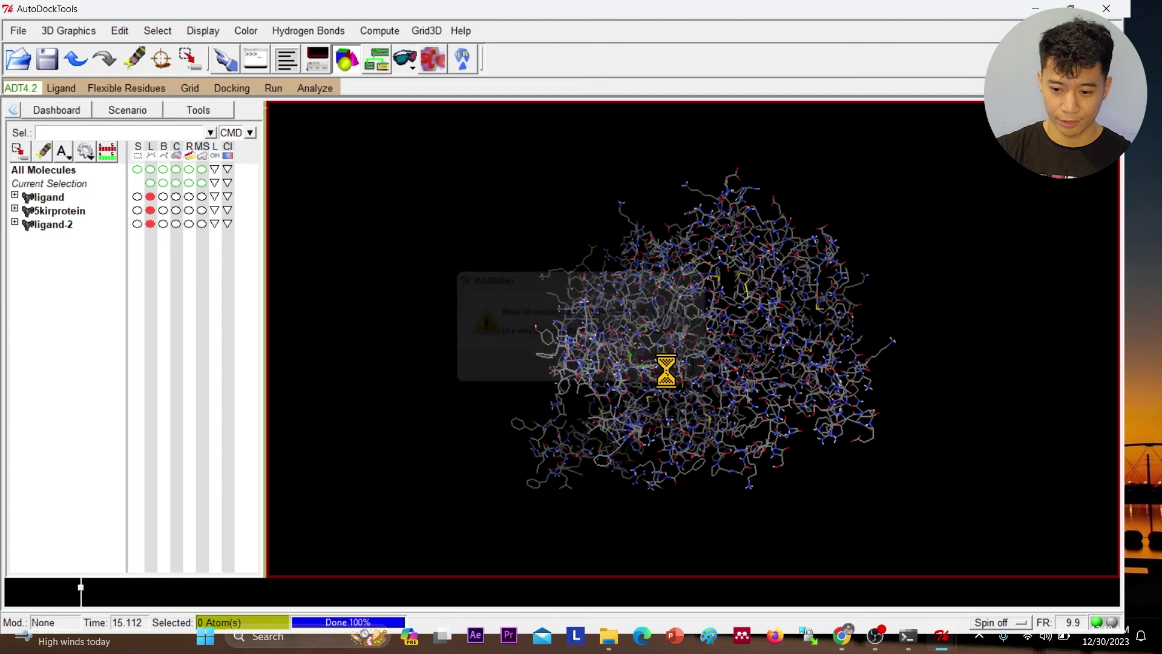
click(325, 89)
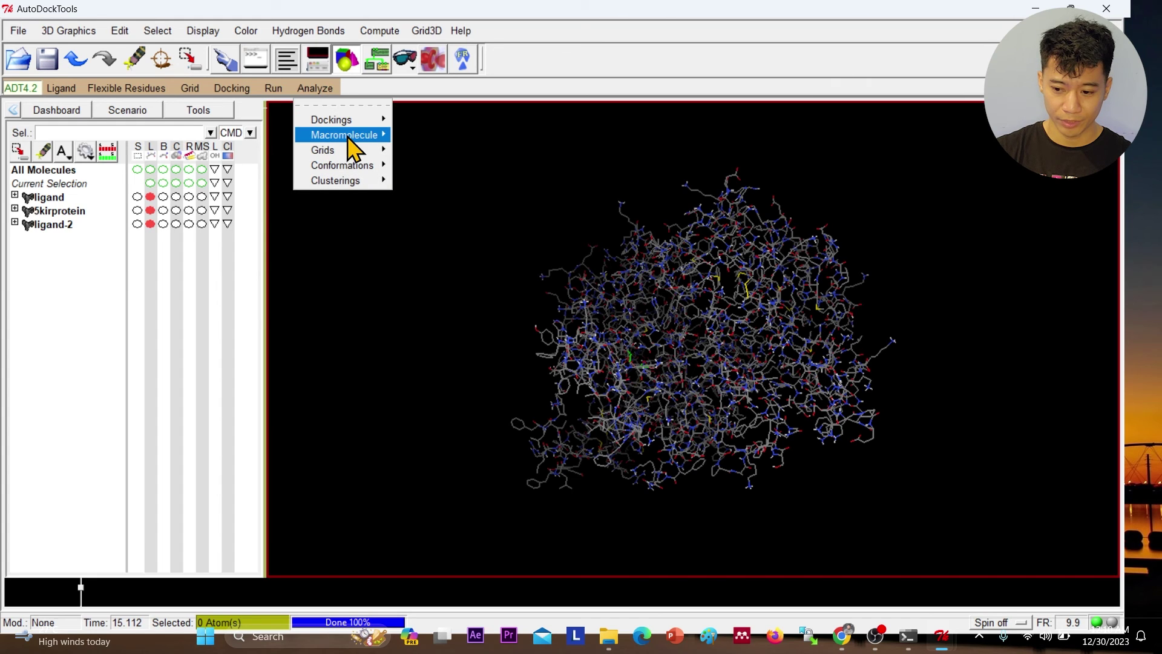
mouse_move(350, 135)
click(419, 161)
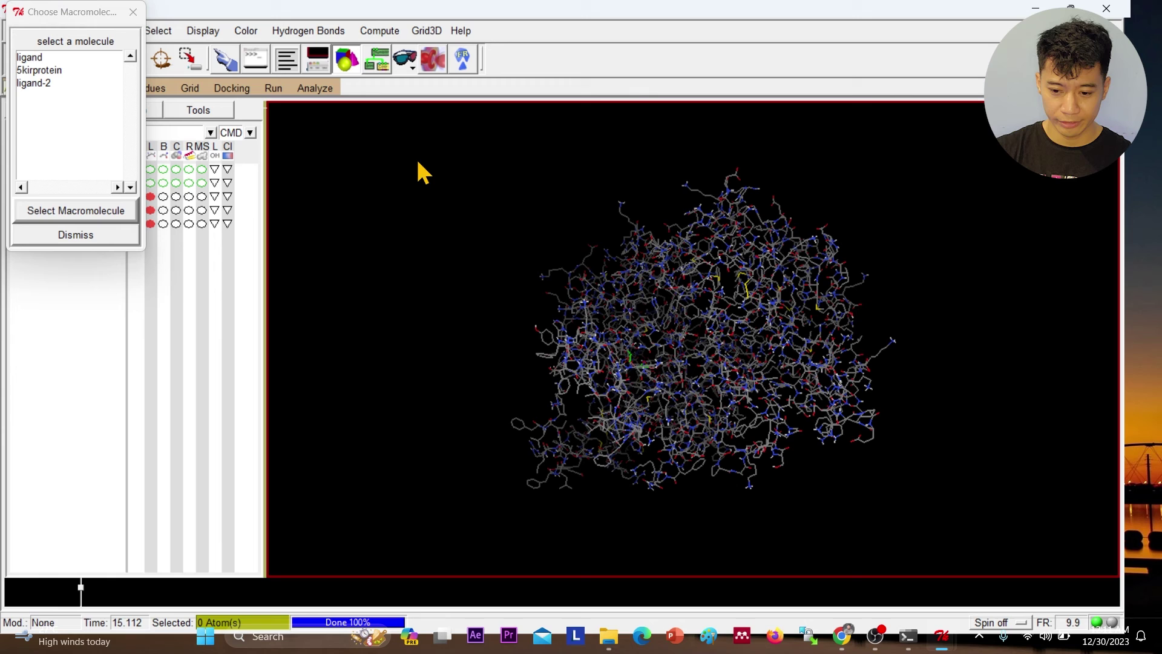
click(58, 71)
click(85, 211)
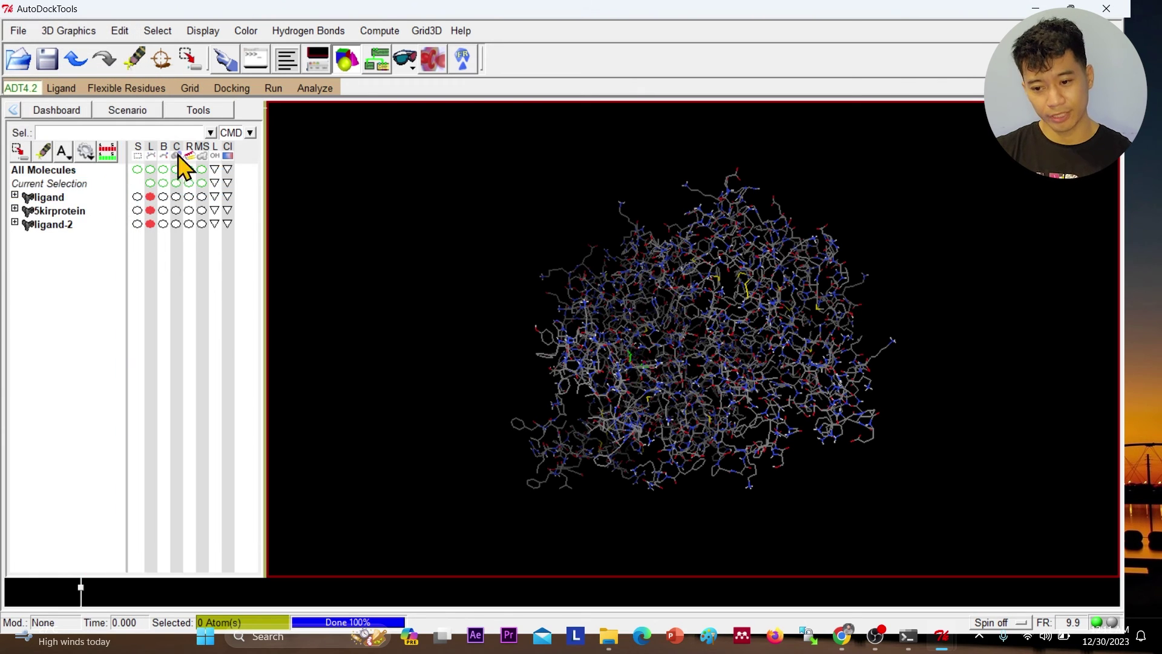
- Open the conformation player for ligand-2 and show the info for conformation 1, placing its window clear of the play options
click(314, 91)
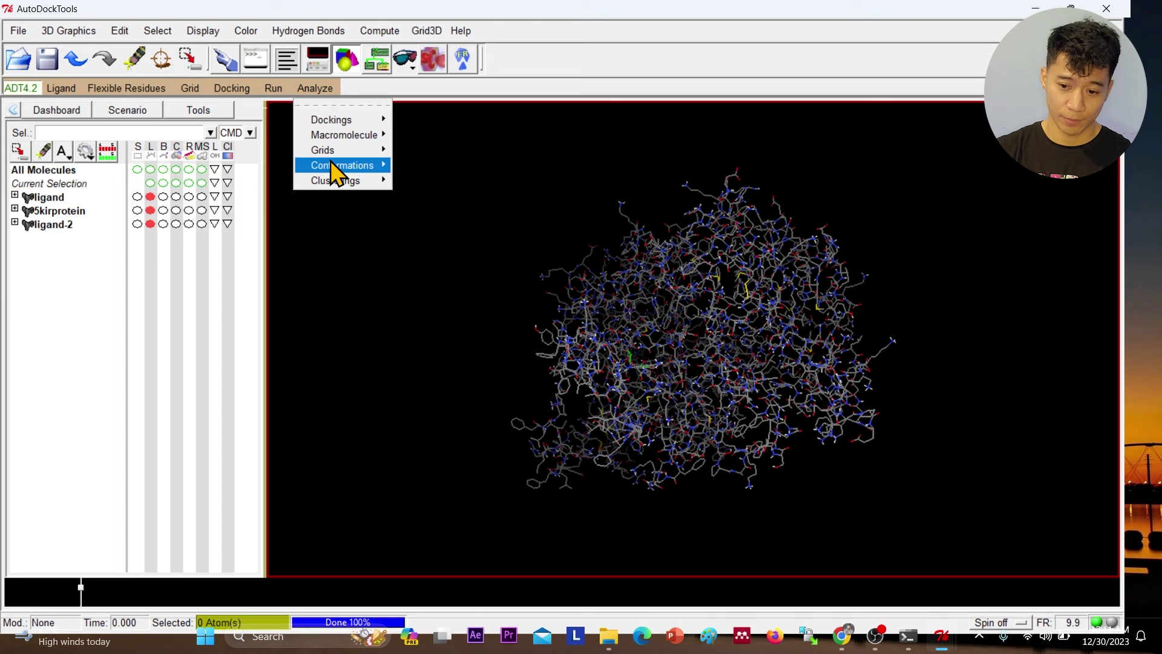
mouse_move(330, 165)
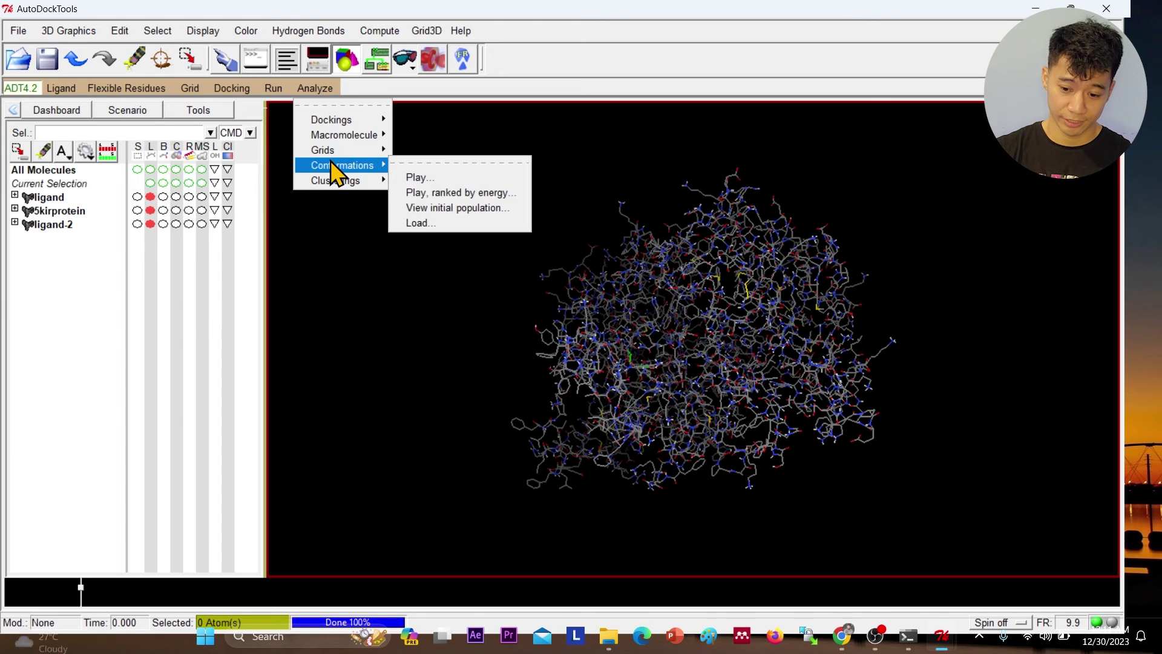
click(436, 180)
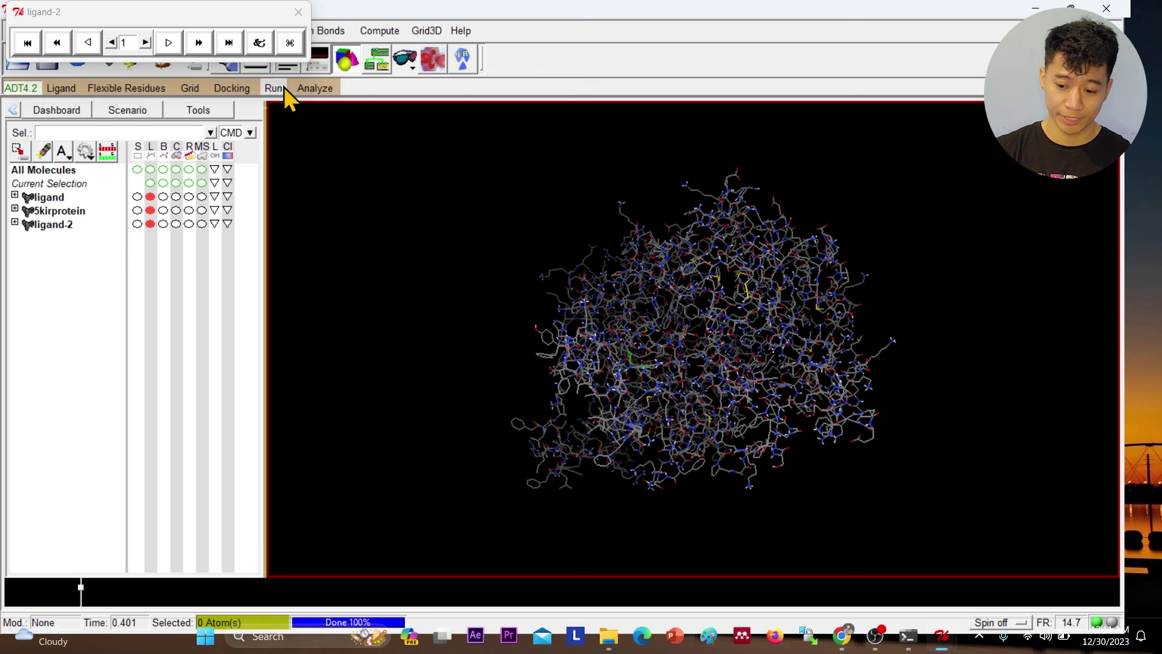
click(257, 47)
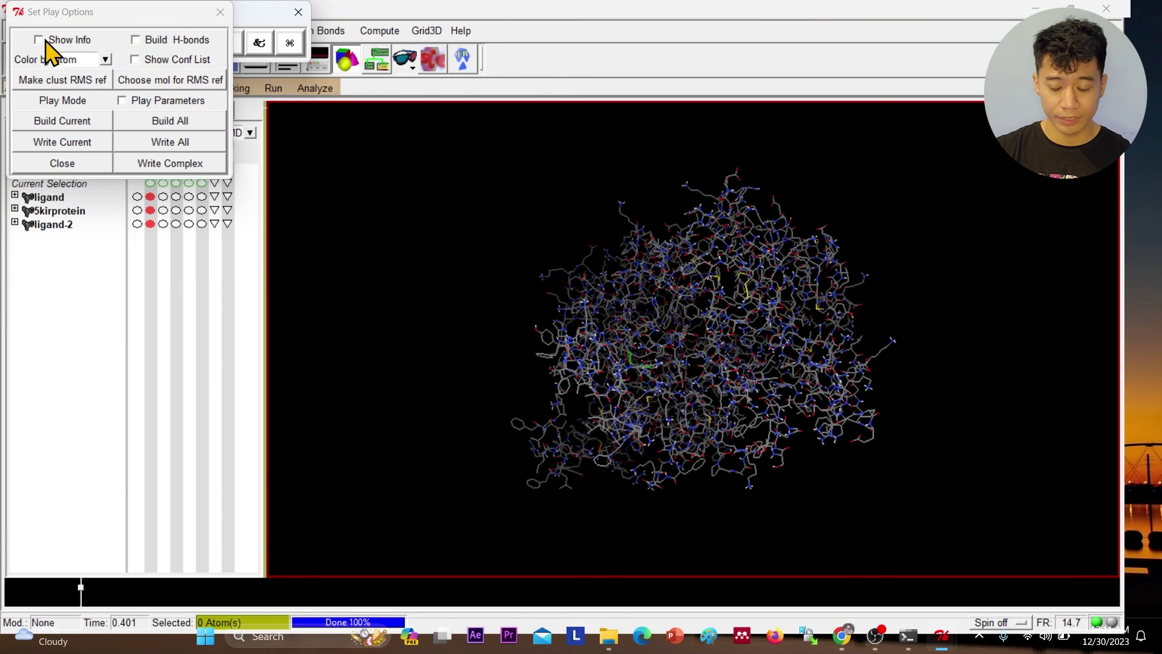
click(39, 40)
drag(73, 24, 376, 102)
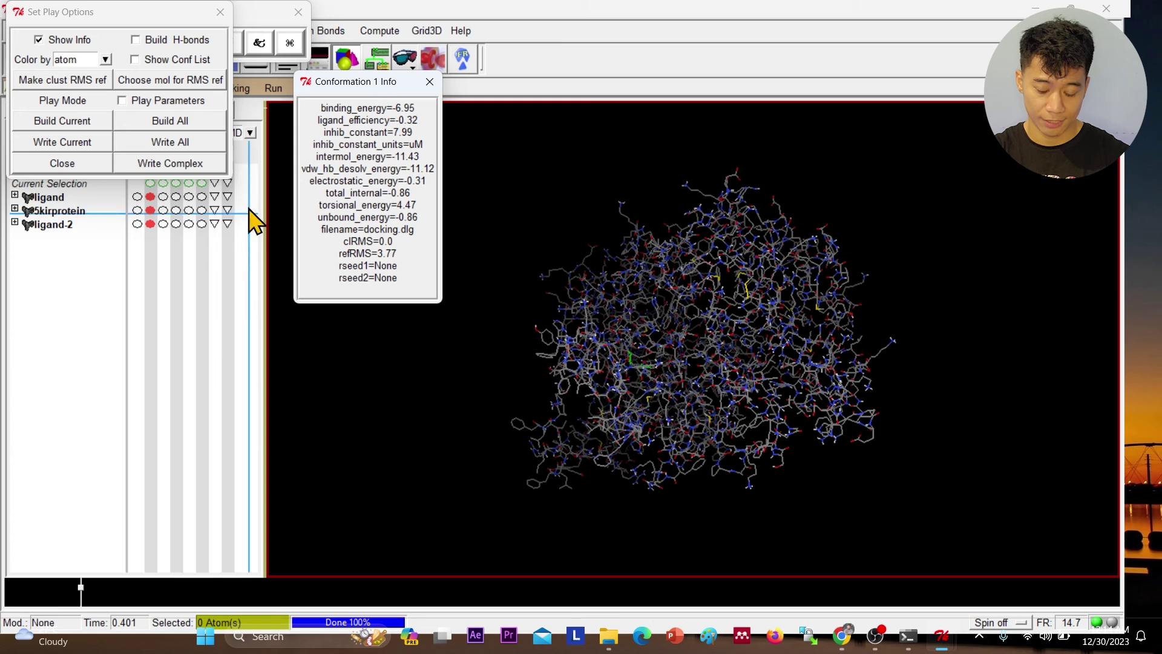
- Write the complex of the receptor and current conformation as hasil1.pdbqt in the D: chemsterlab folder
click(208, 163)
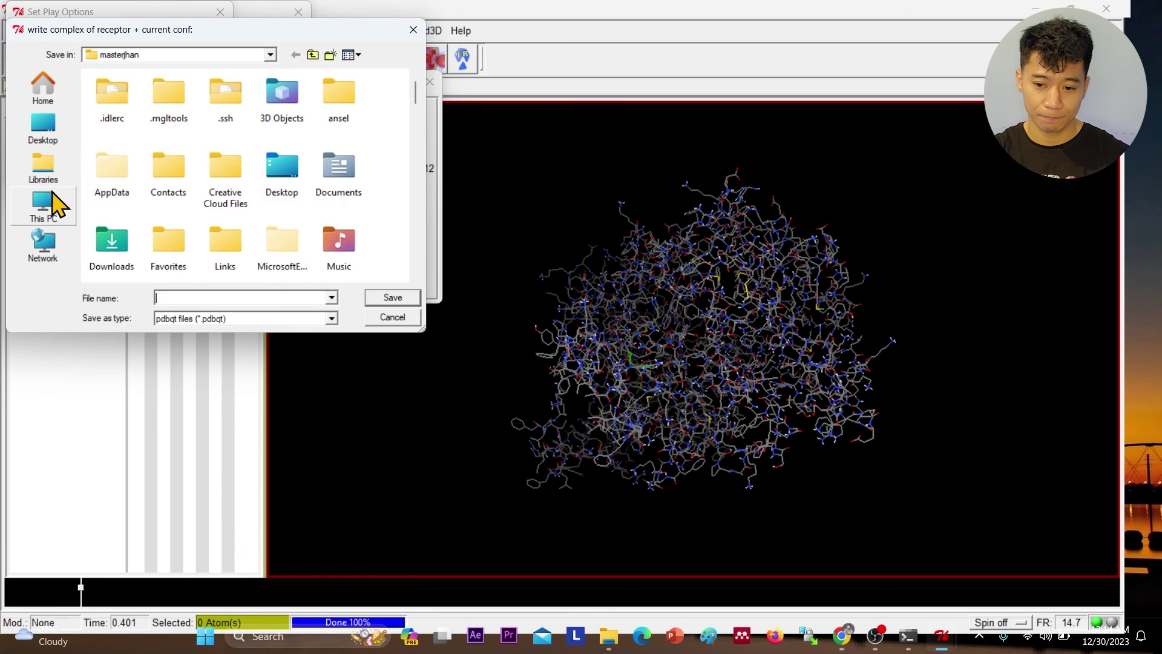
click(46, 206)
double_click(215, 171)
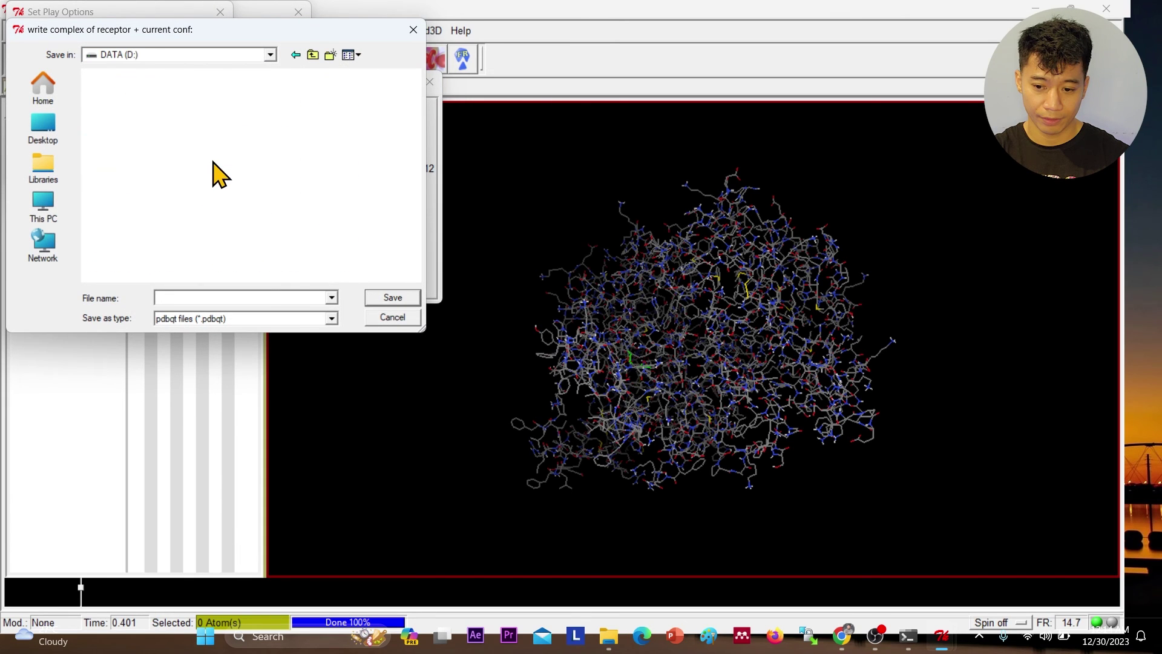
double_click(280, 228)
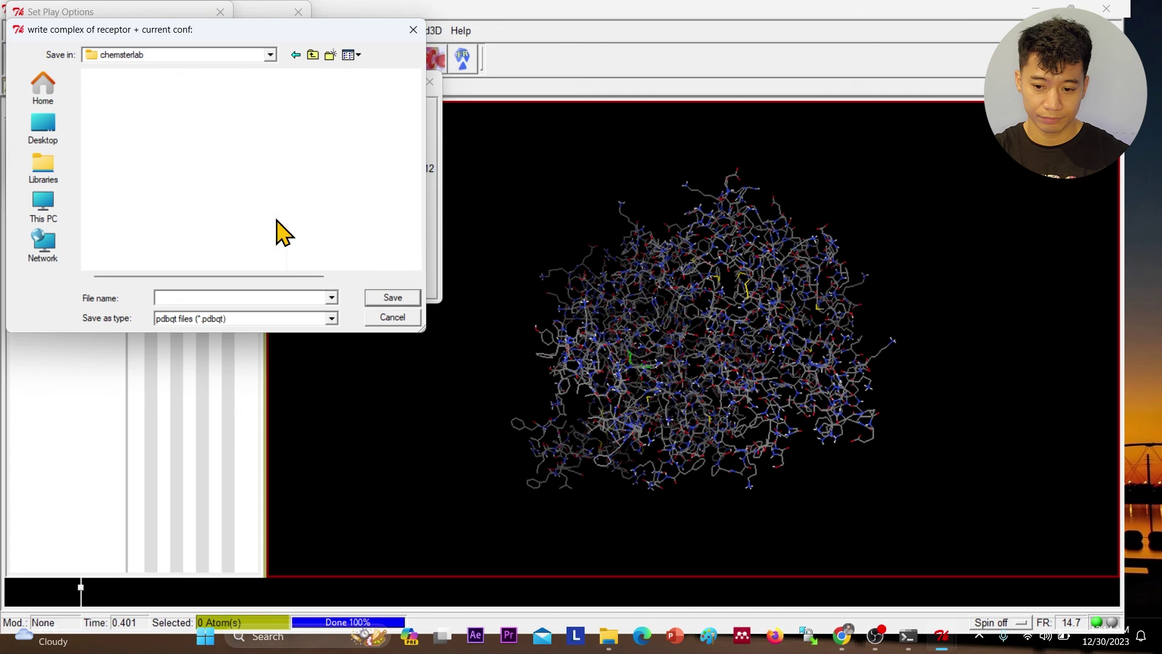
click(222, 297)
text(hasil1.)
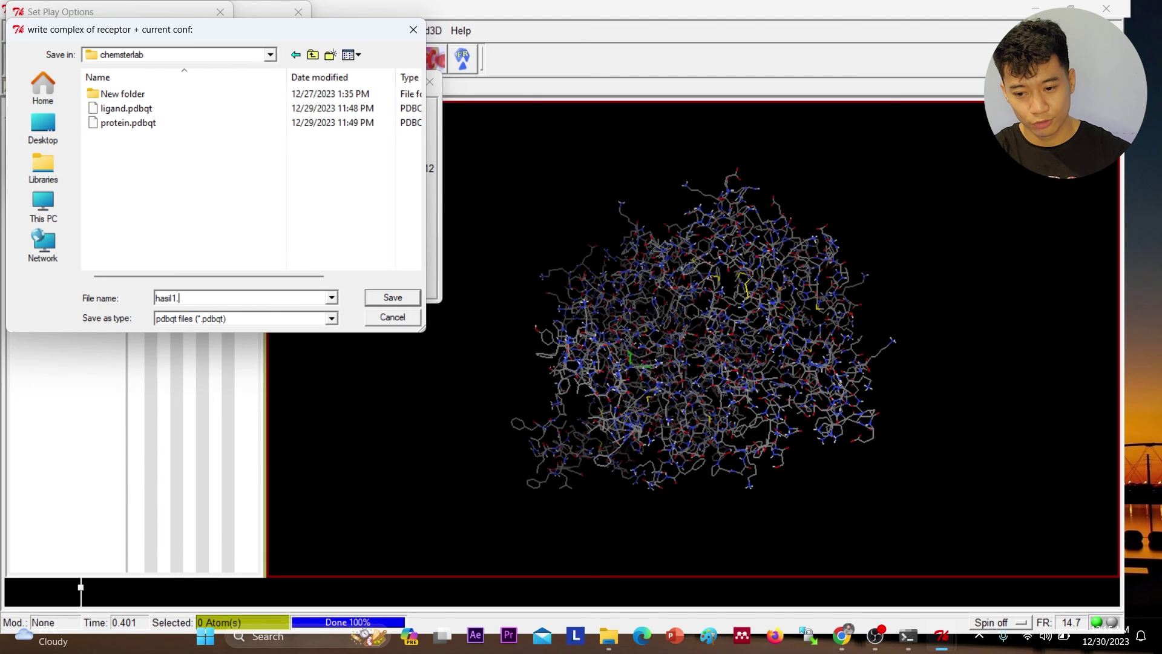
text(pdbqt)
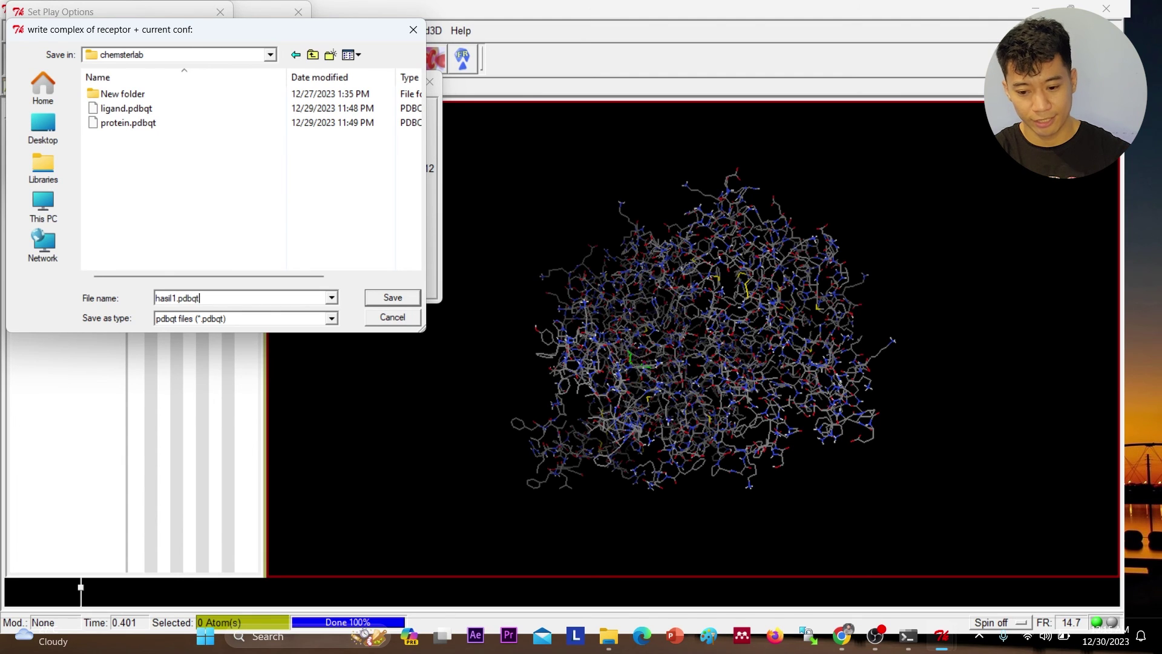
key(Return)
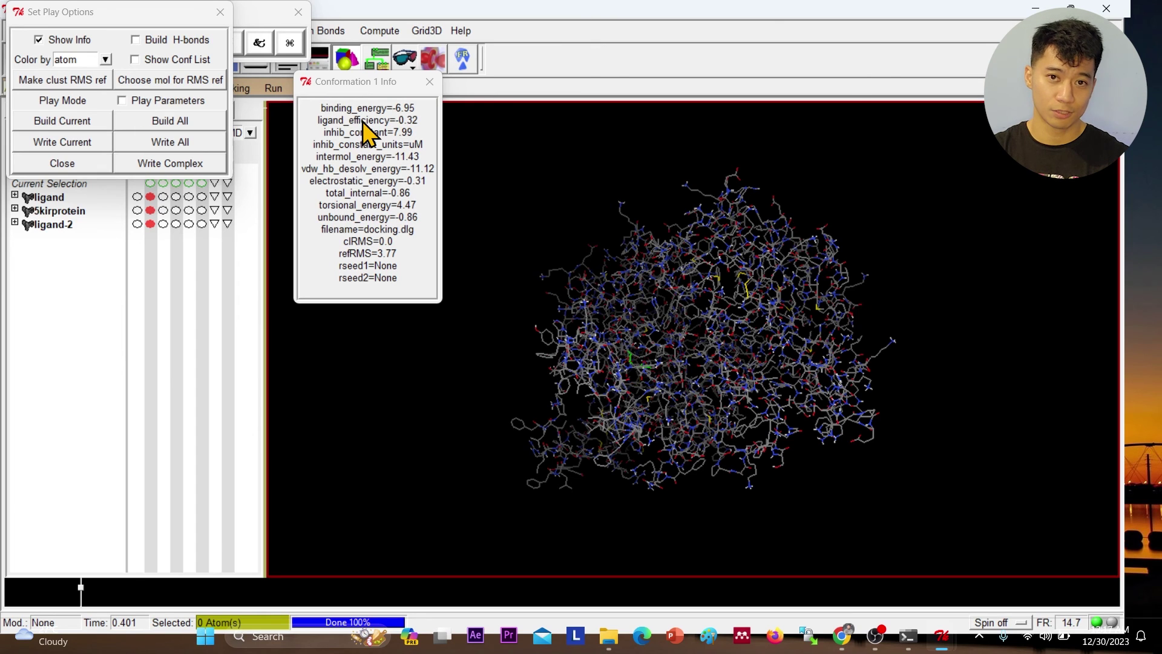
- Move the play options off the player and step through the remaining ligand-2 conformations to examine their binding energies
drag(181, 12, 165, 184)
click(145, 43)
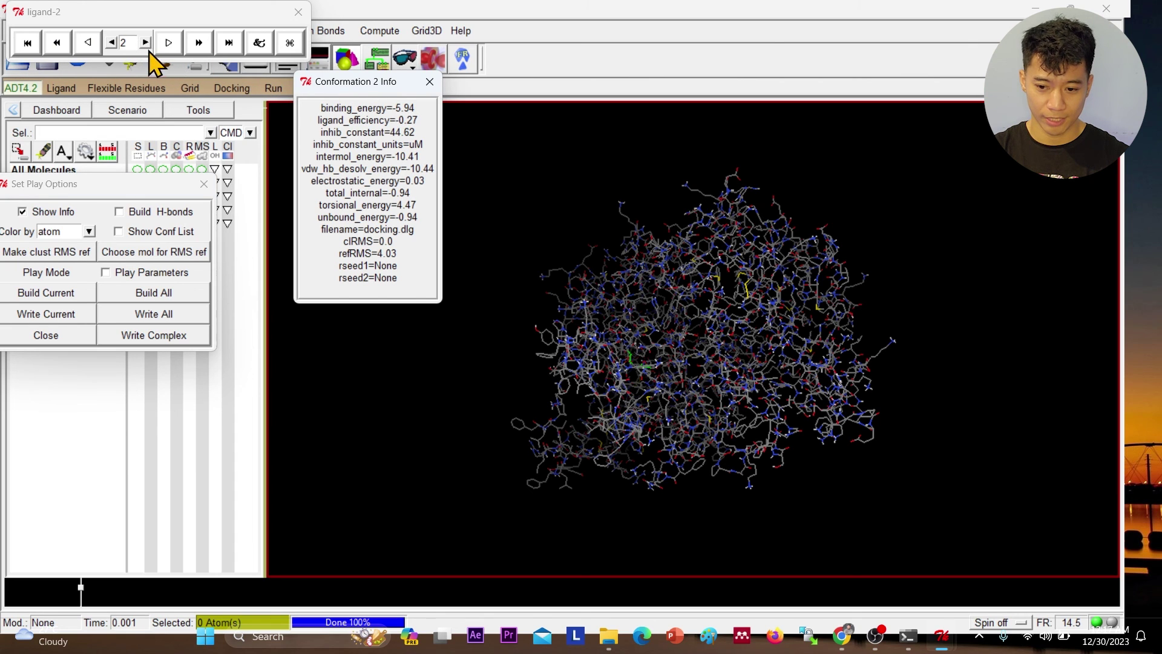
click(146, 42)
click(146, 42)
click(146, 42)
click(145, 42)
click(145, 42)
click(146, 42)
click(146, 42)
click(146, 42)
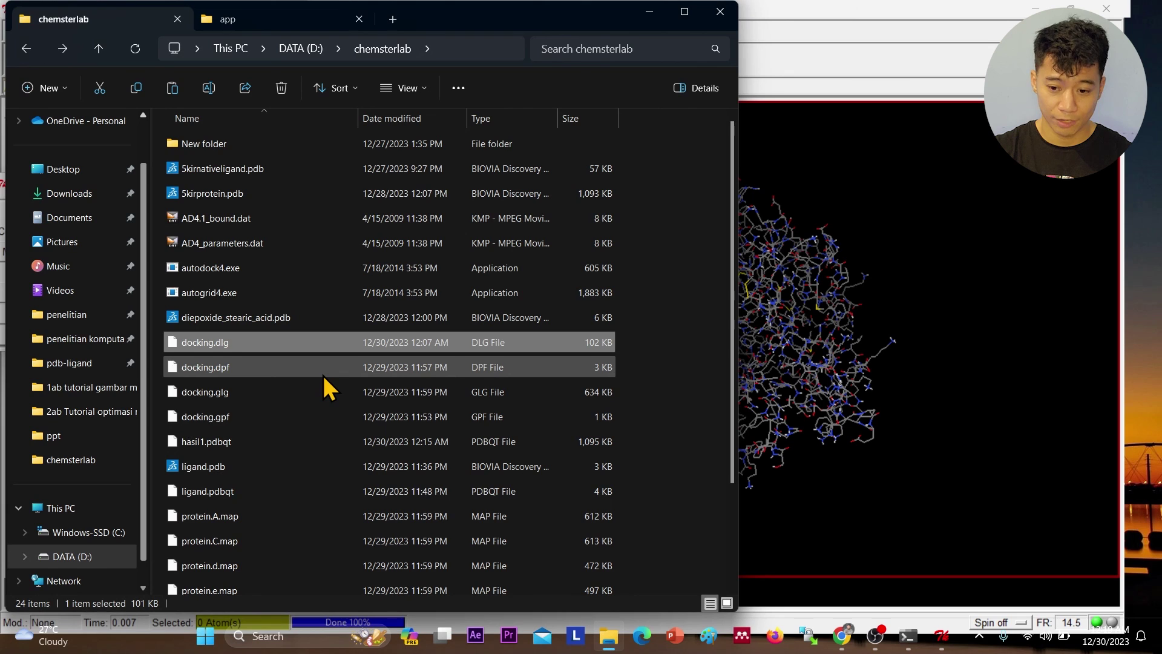
- Check the saved hasil1.pdbqt in the chemsterlab folder and minimize the AutoDockTools and folder windows
click(238, 436)
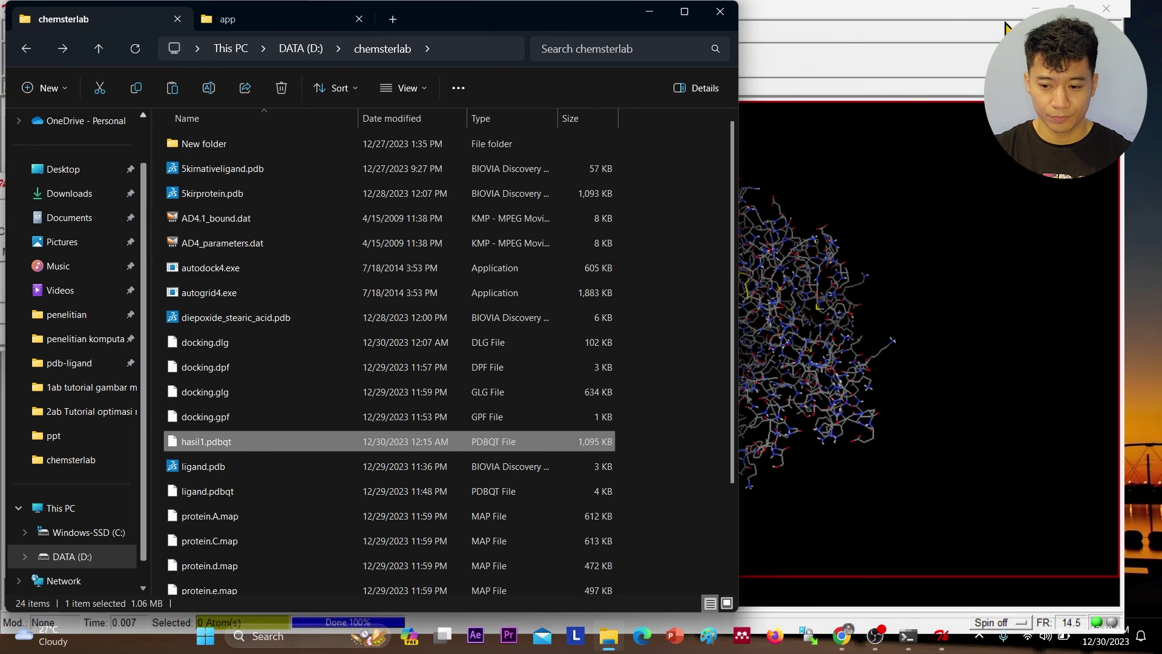
click(1034, 10)
click(650, 12)
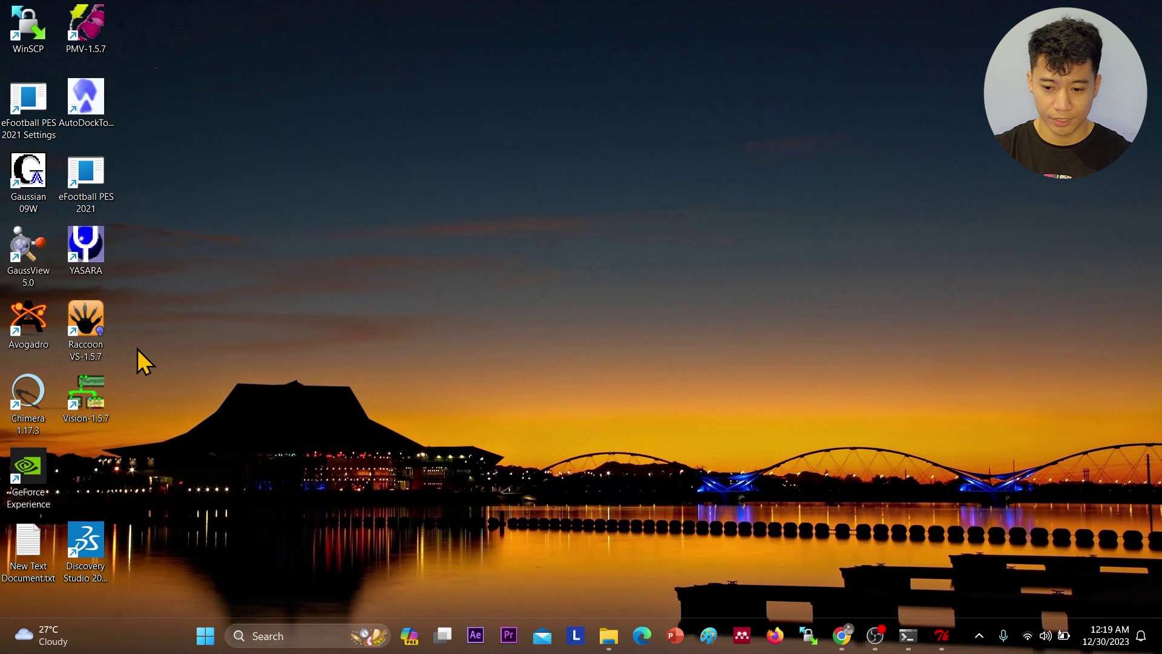
- Launch Discovery Studio Visualizer and load hasil1.pdbqt into it from the chemsterlab folder
double_click(91, 533)
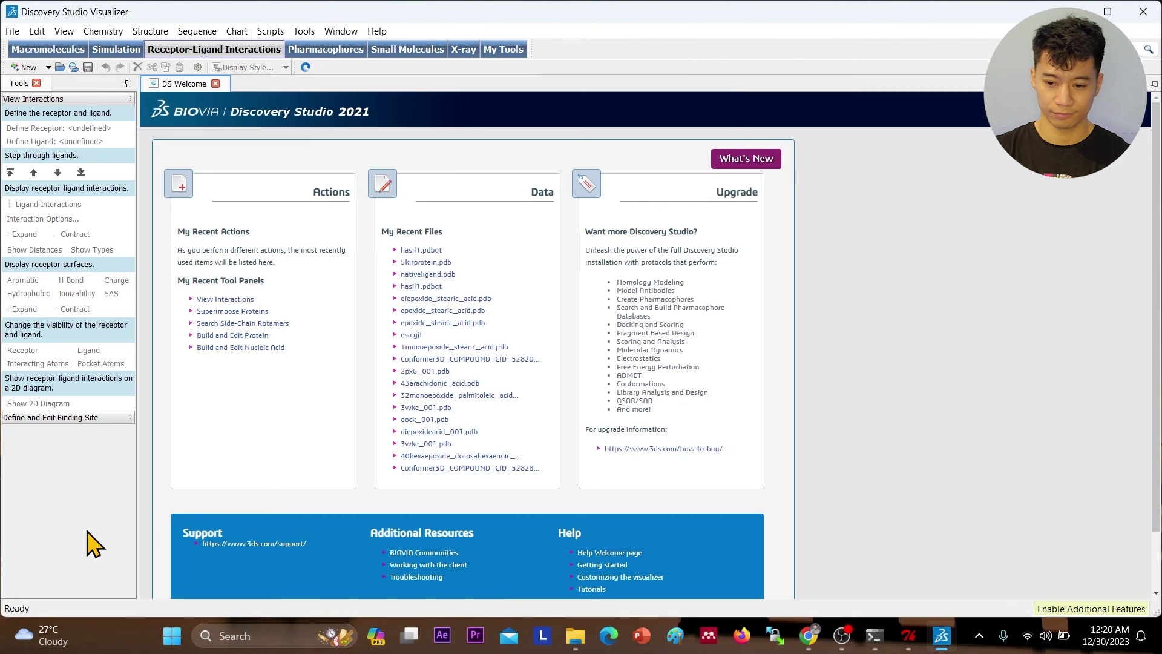
click(575, 636)
click(332, 441)
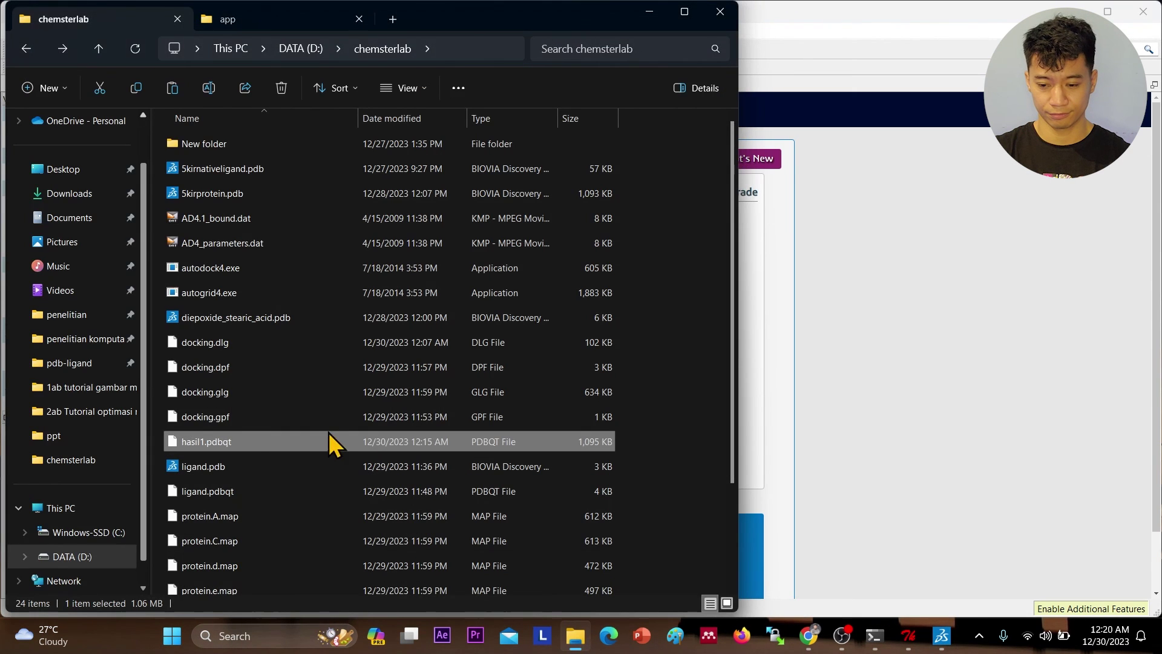
drag(221, 437, 916, 339)
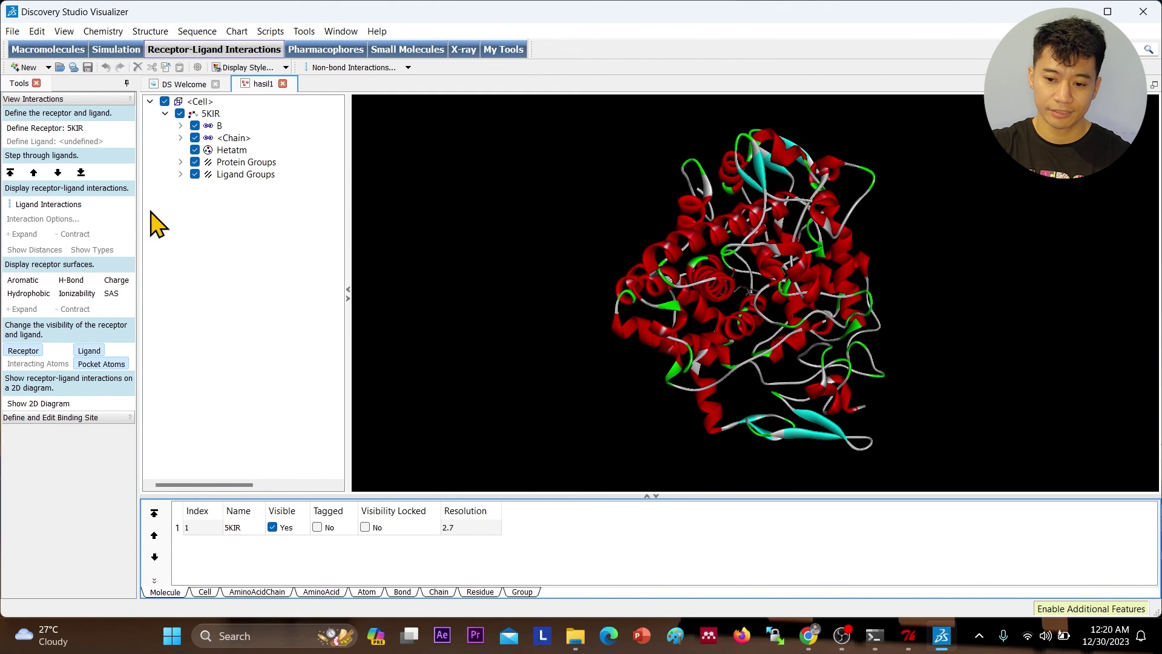
- Display the ligand interactions of the 5KIR complex and show their 2D diagram, then minimize the open windows
click(54, 205)
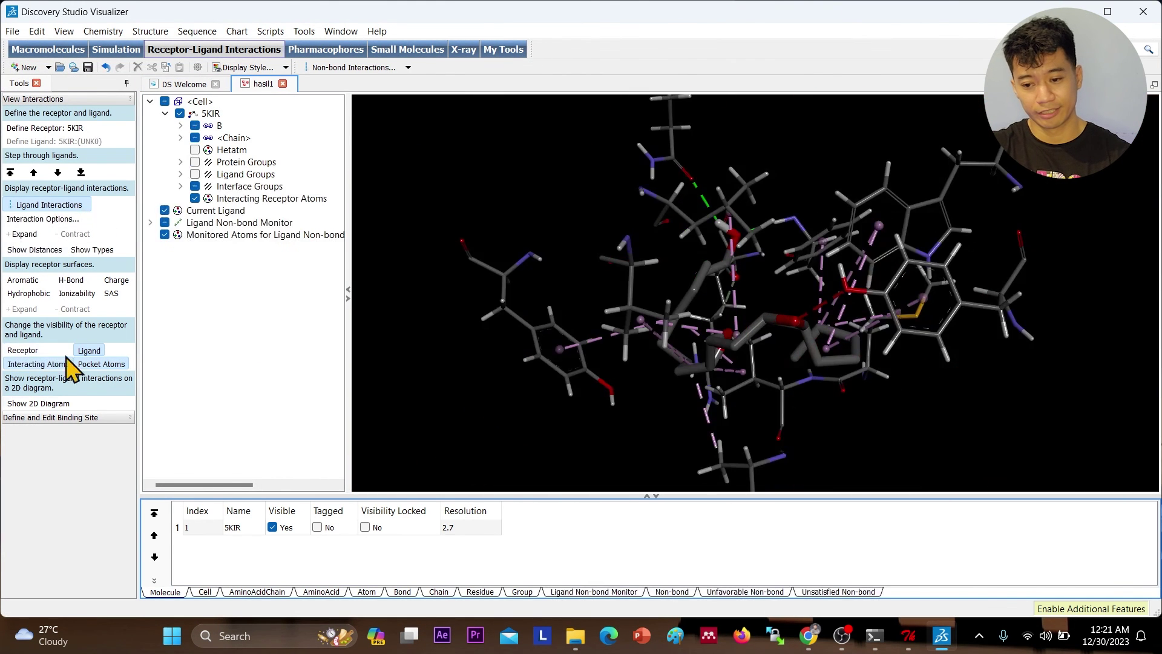
click(52, 403)
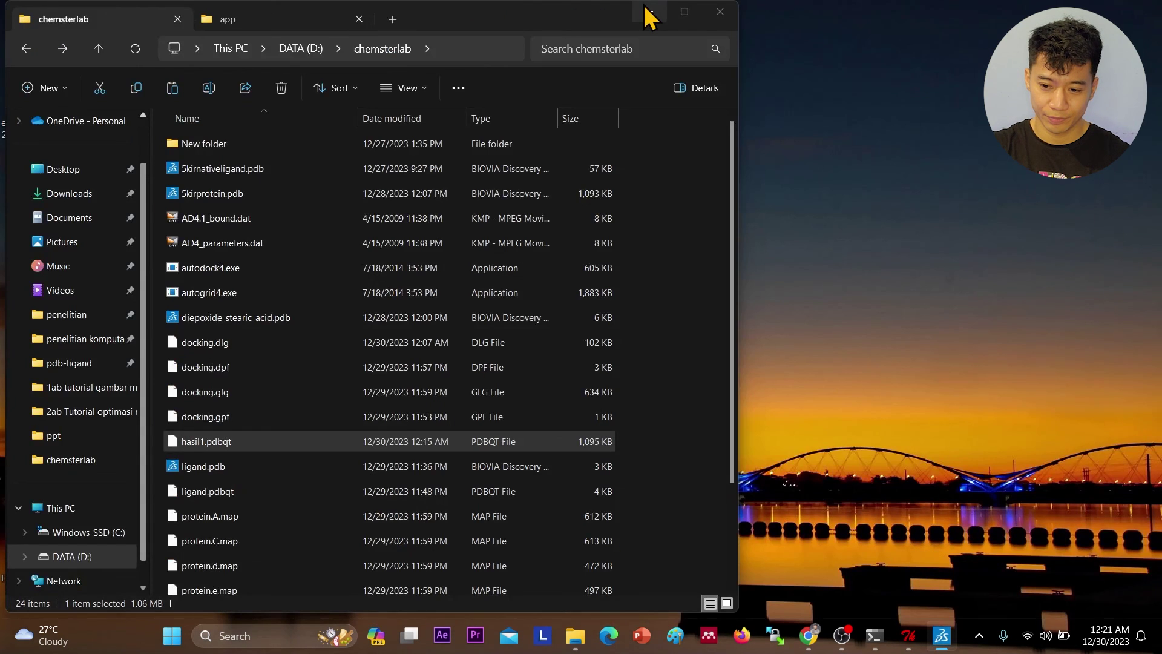
click(657, 10)
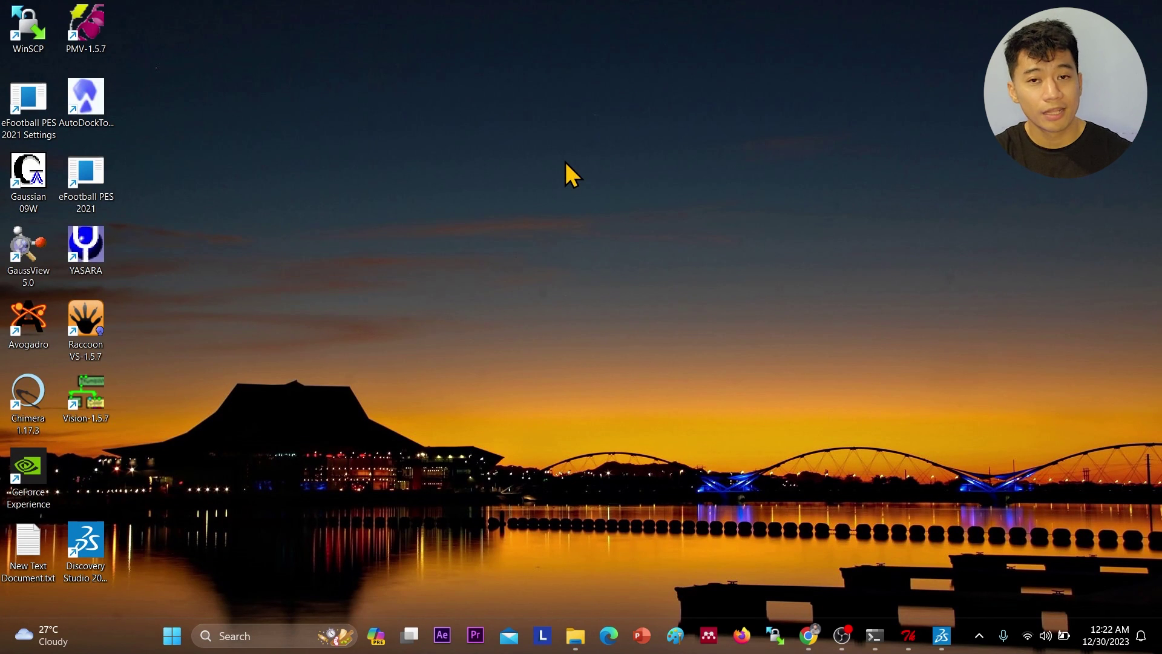